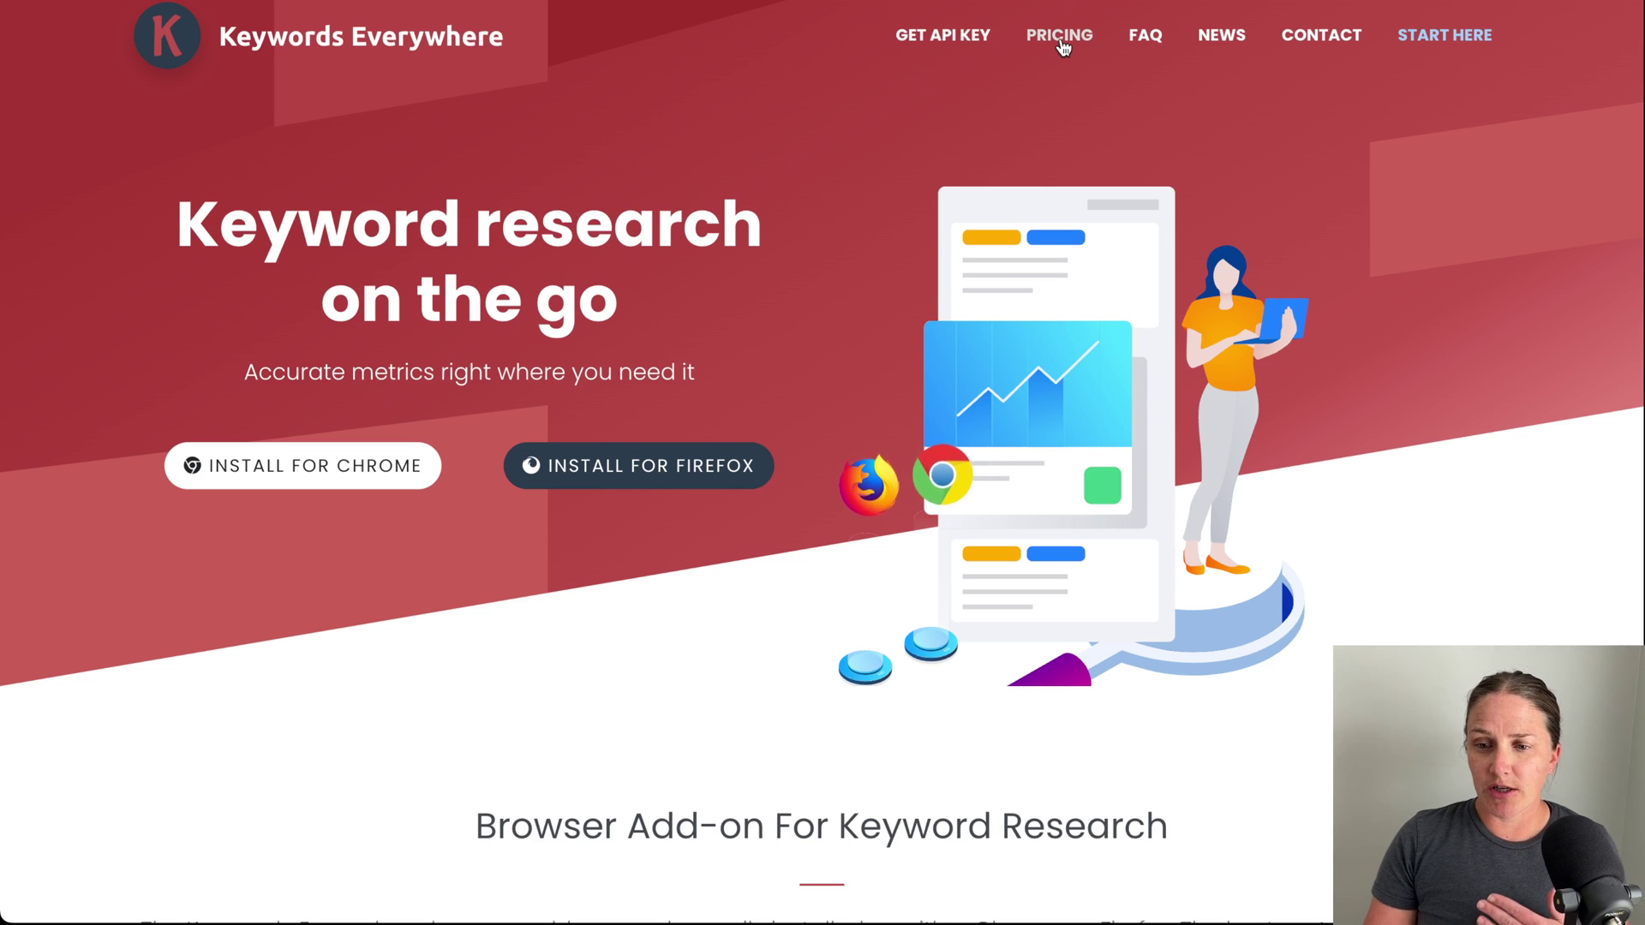
Review credit pricing on the Buy Credits page, then go to the API key sign-up page.
left_click(1059, 38)
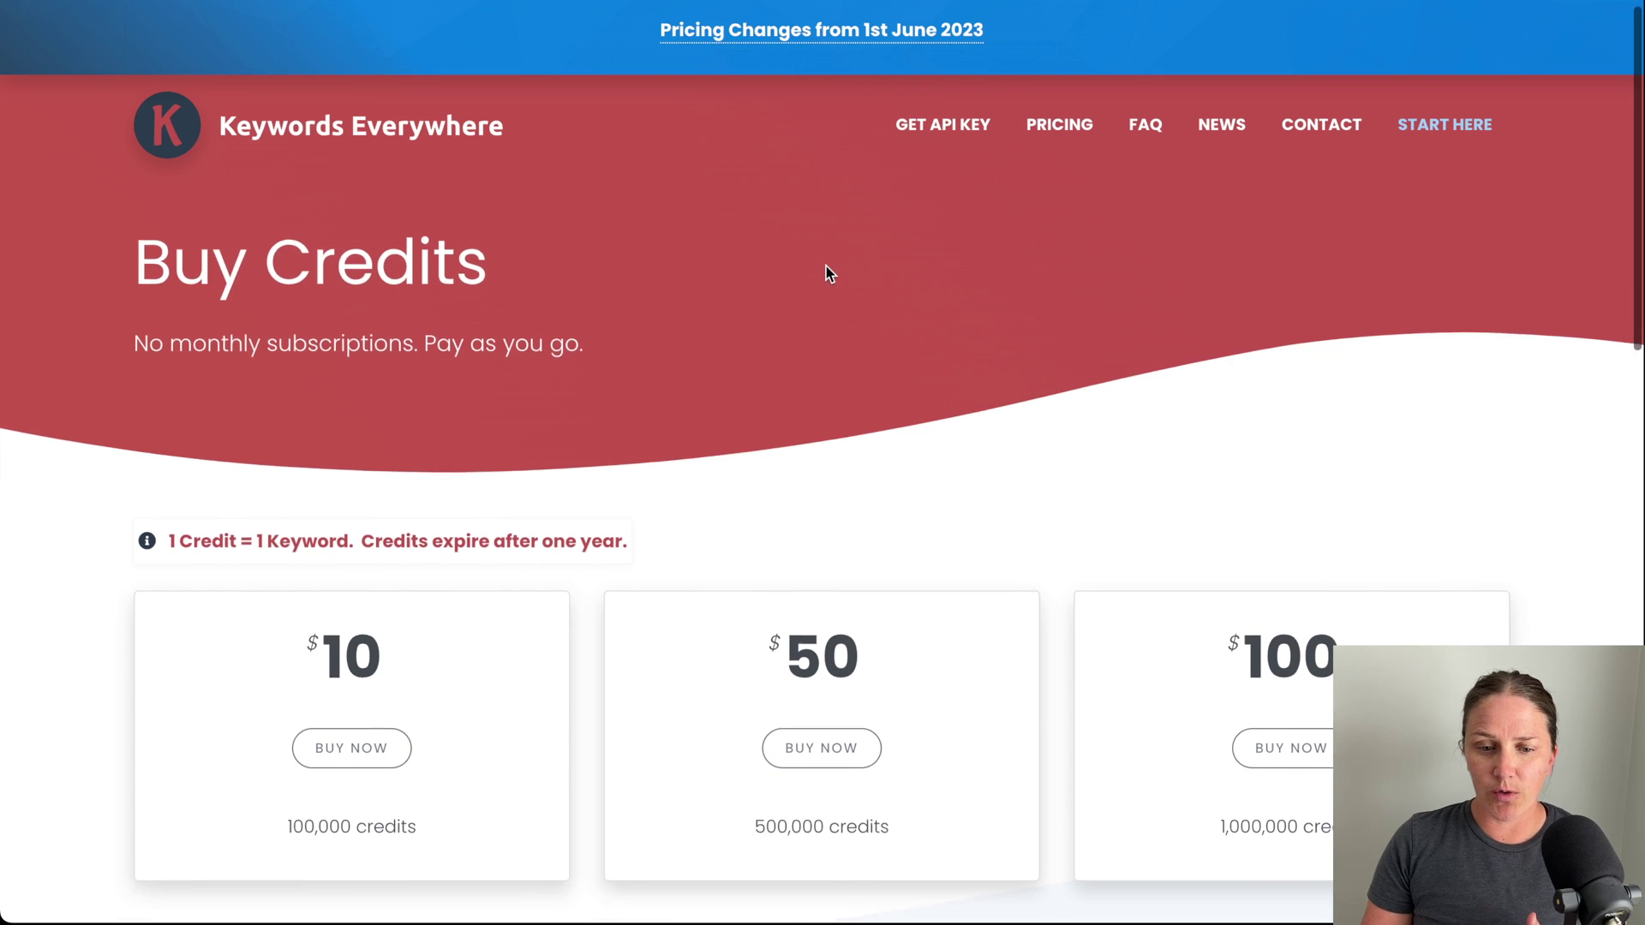
scroll(826, 266, "down", 2)
scroll(826, 266, "up", 2)
scroll(825, 266, "down", 1)
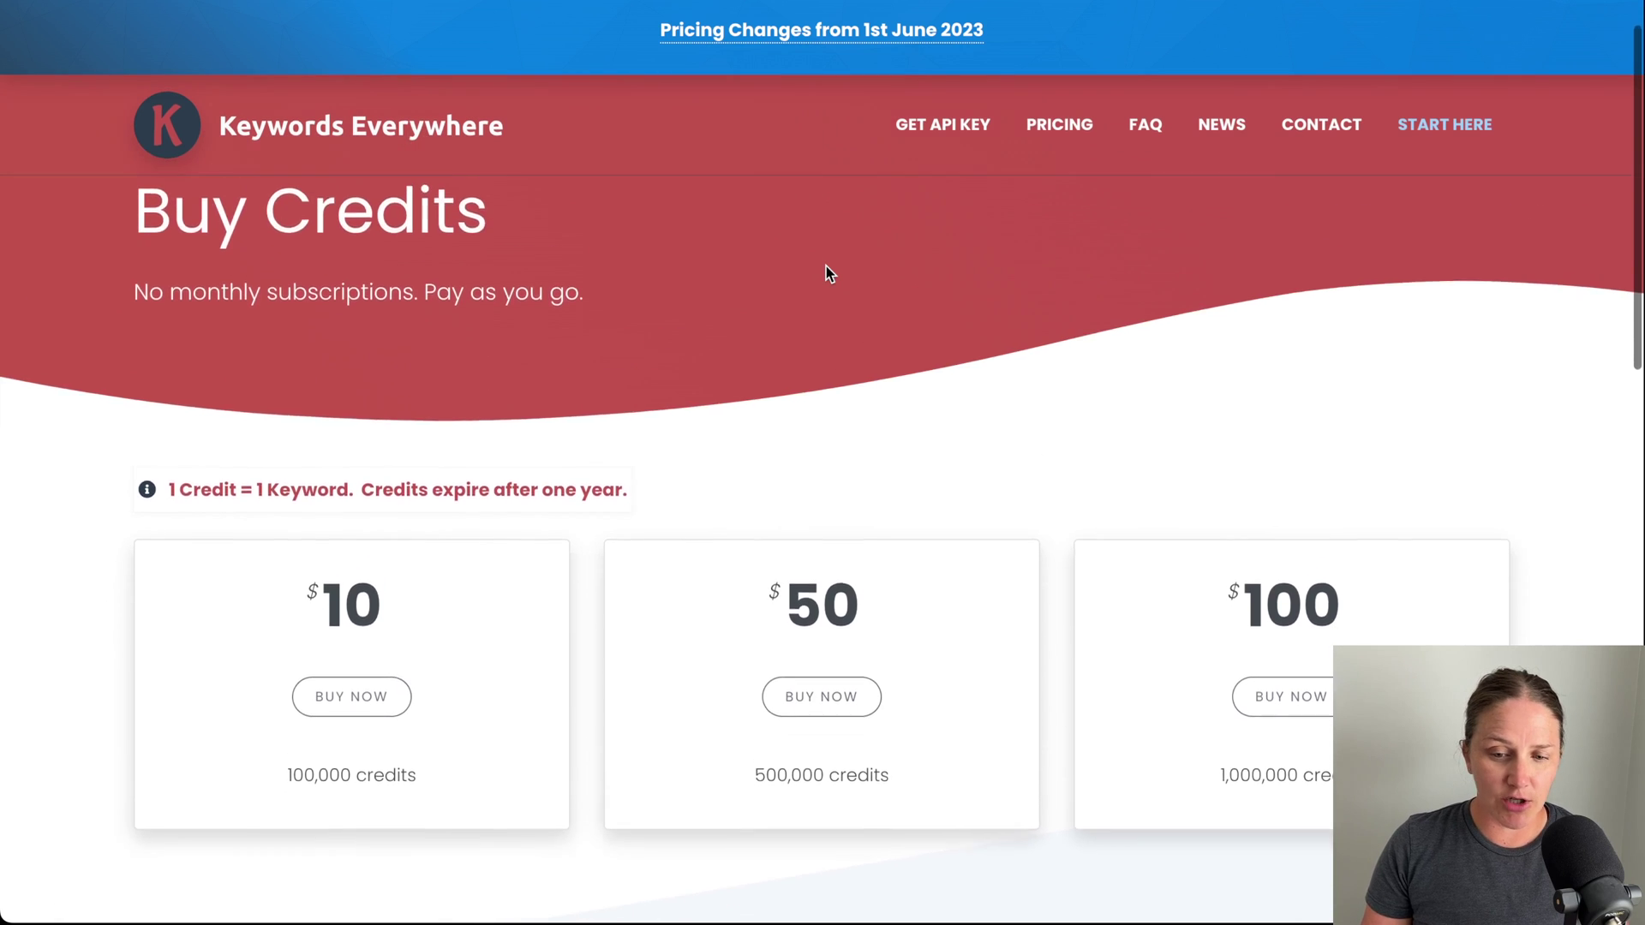
scroll(826, 266, "down", 3)
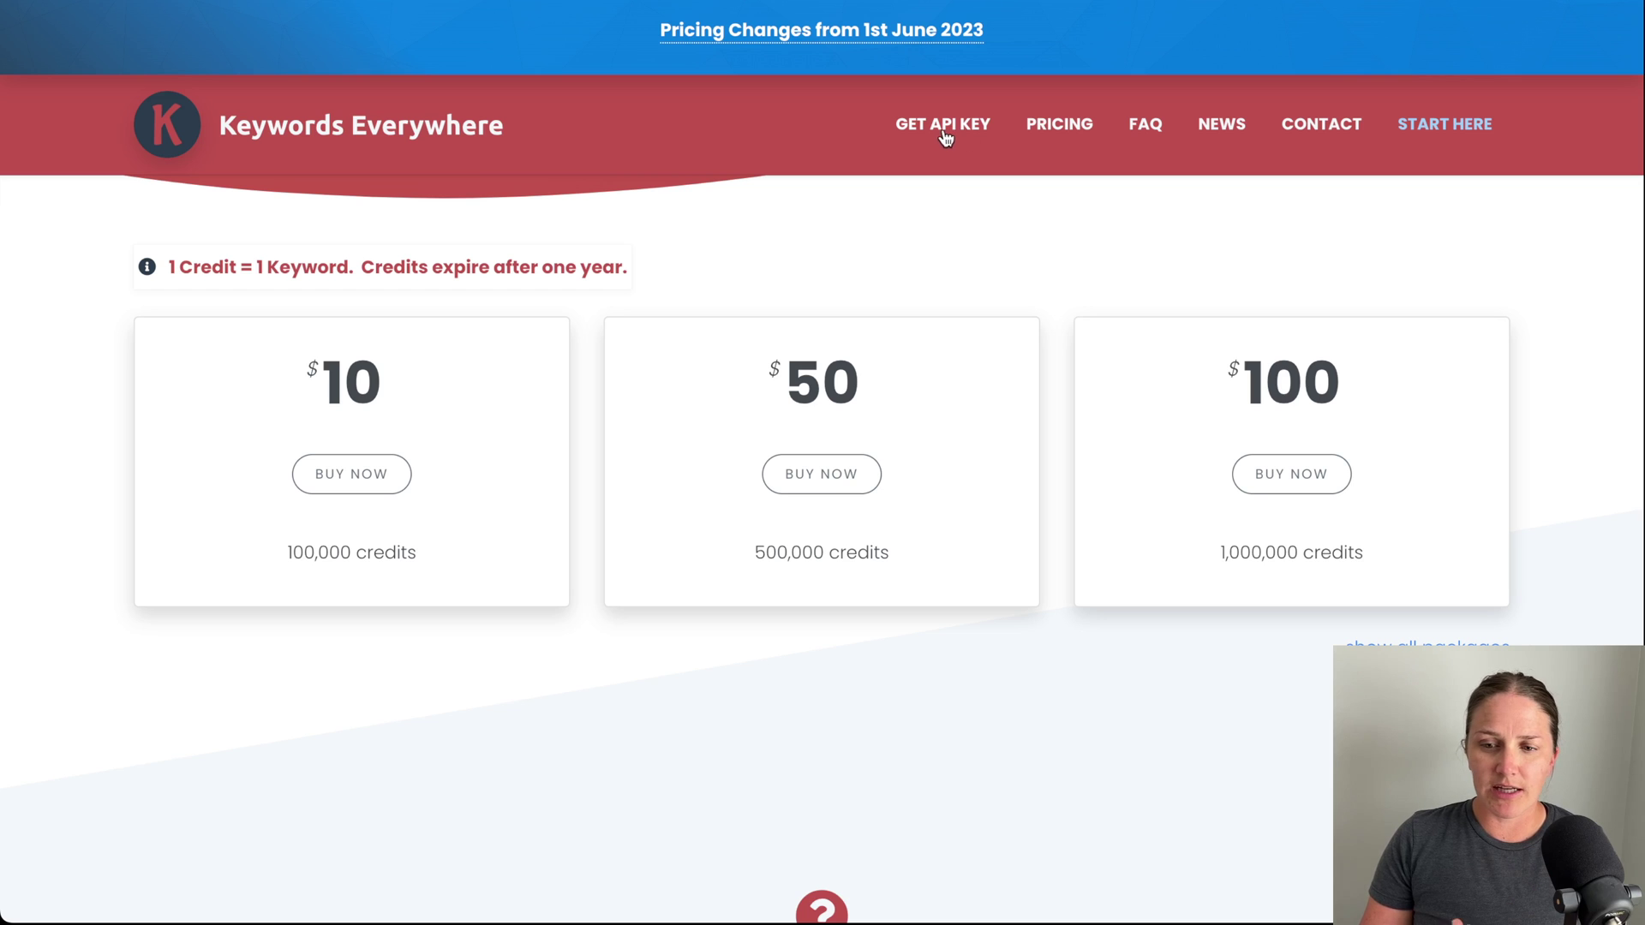
left_click(943, 137)
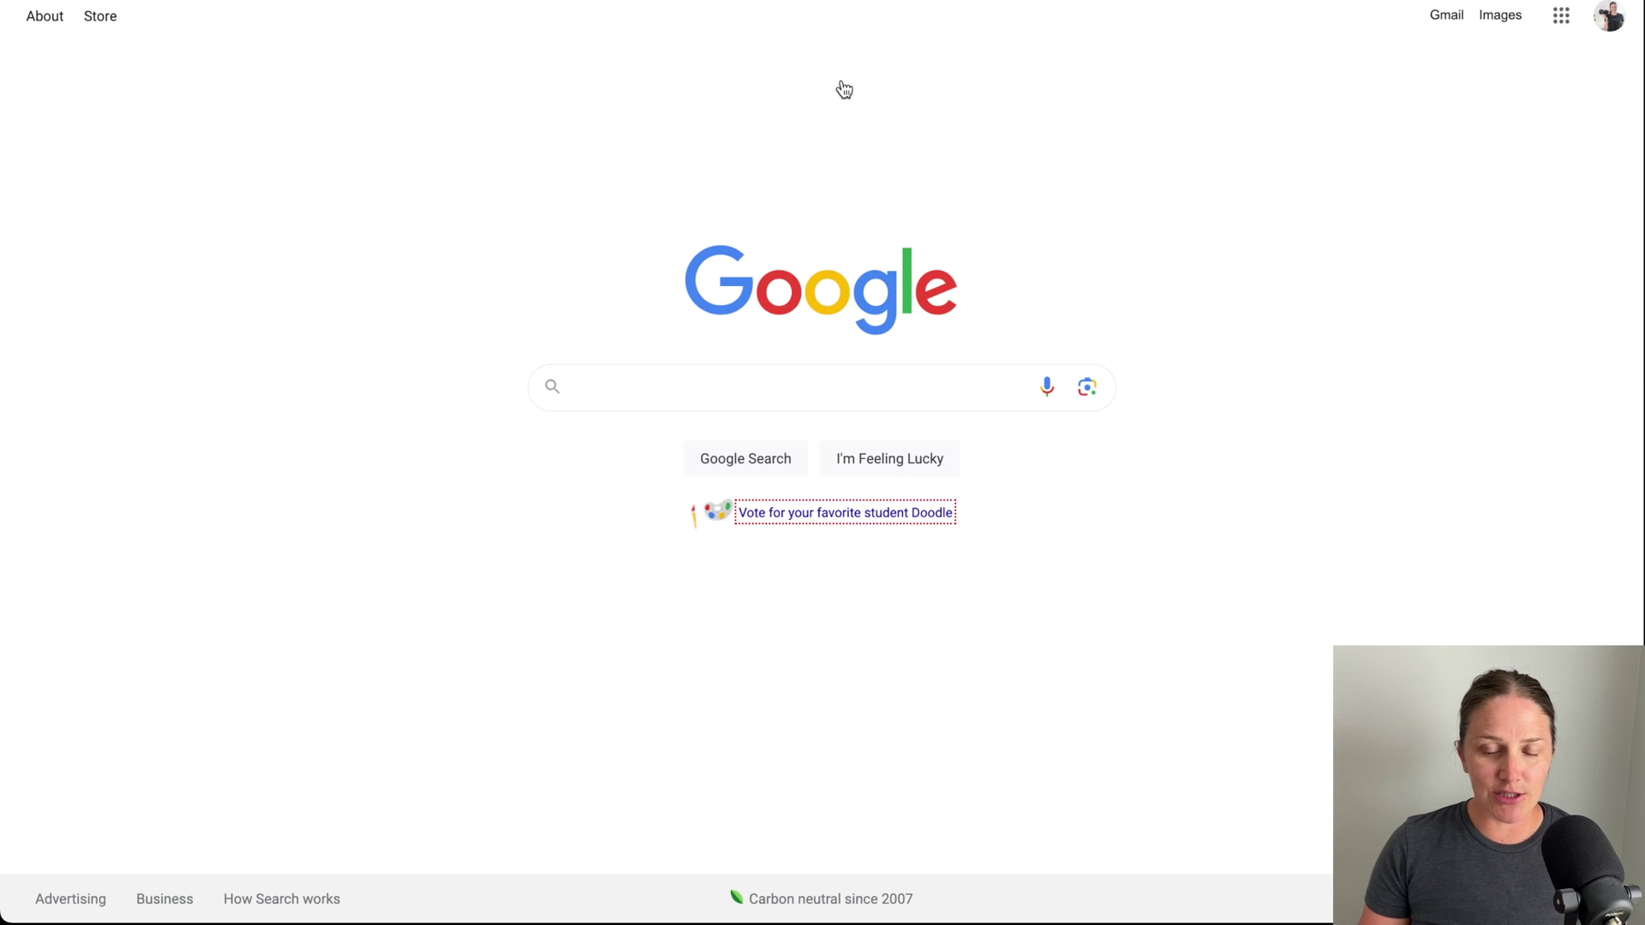
Put the cursor in the empty Google search box, ready for a query.
left_click(624, 391)
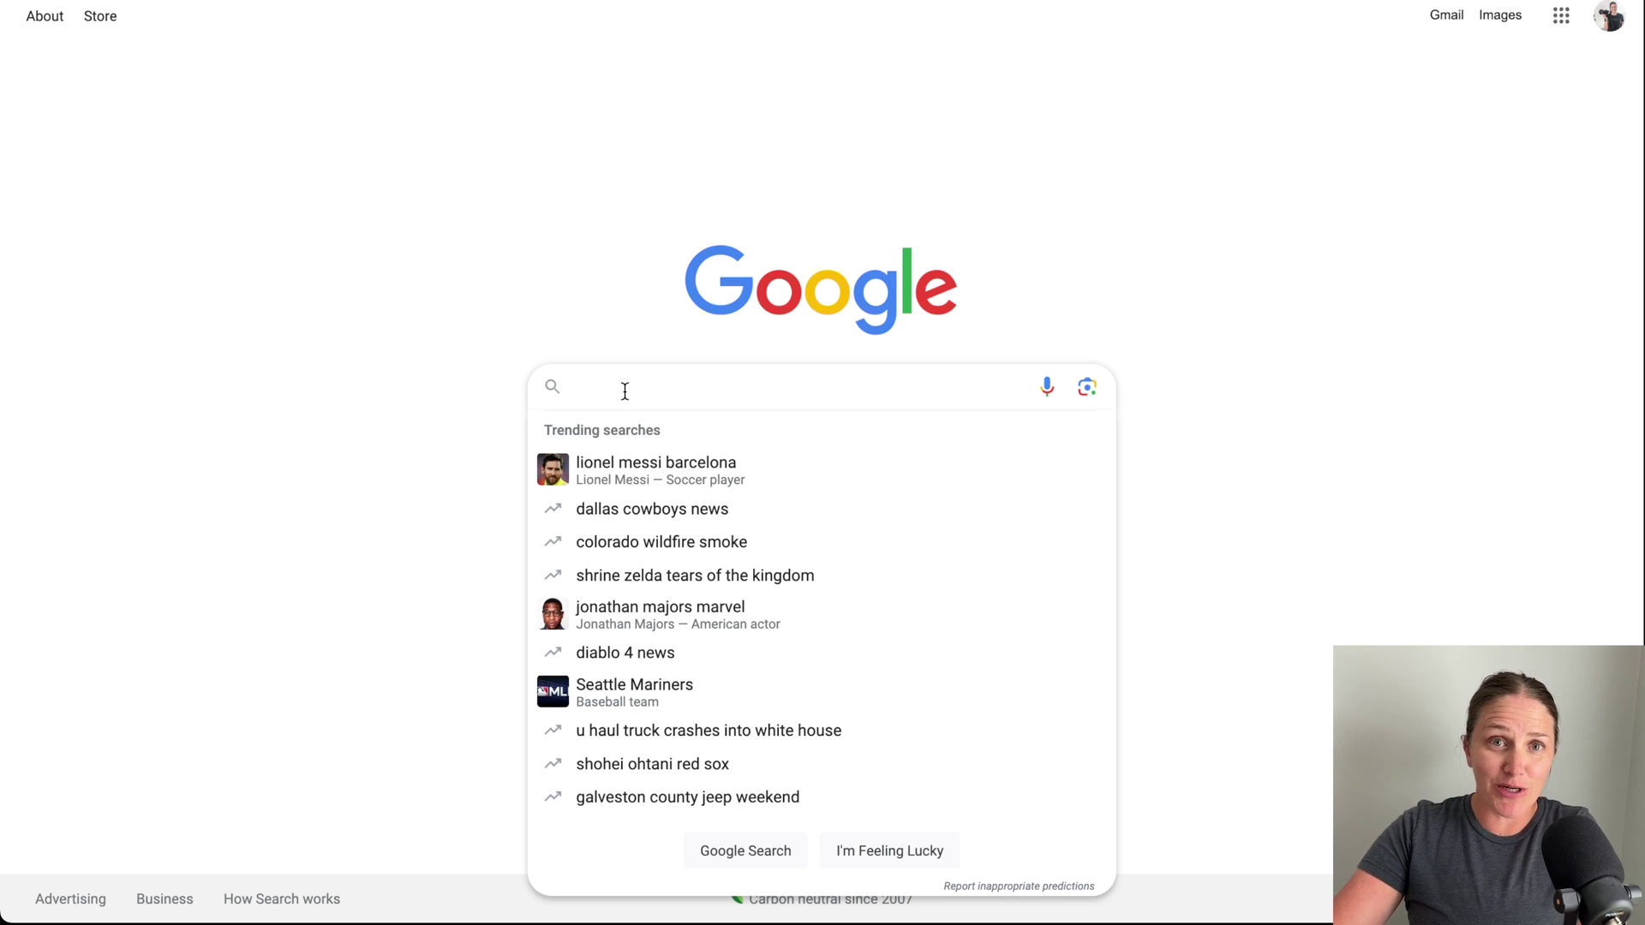
Search Google for 'keyword research' and highlight its 60,500/mo volume, CPC and competition line.
type("keyword")
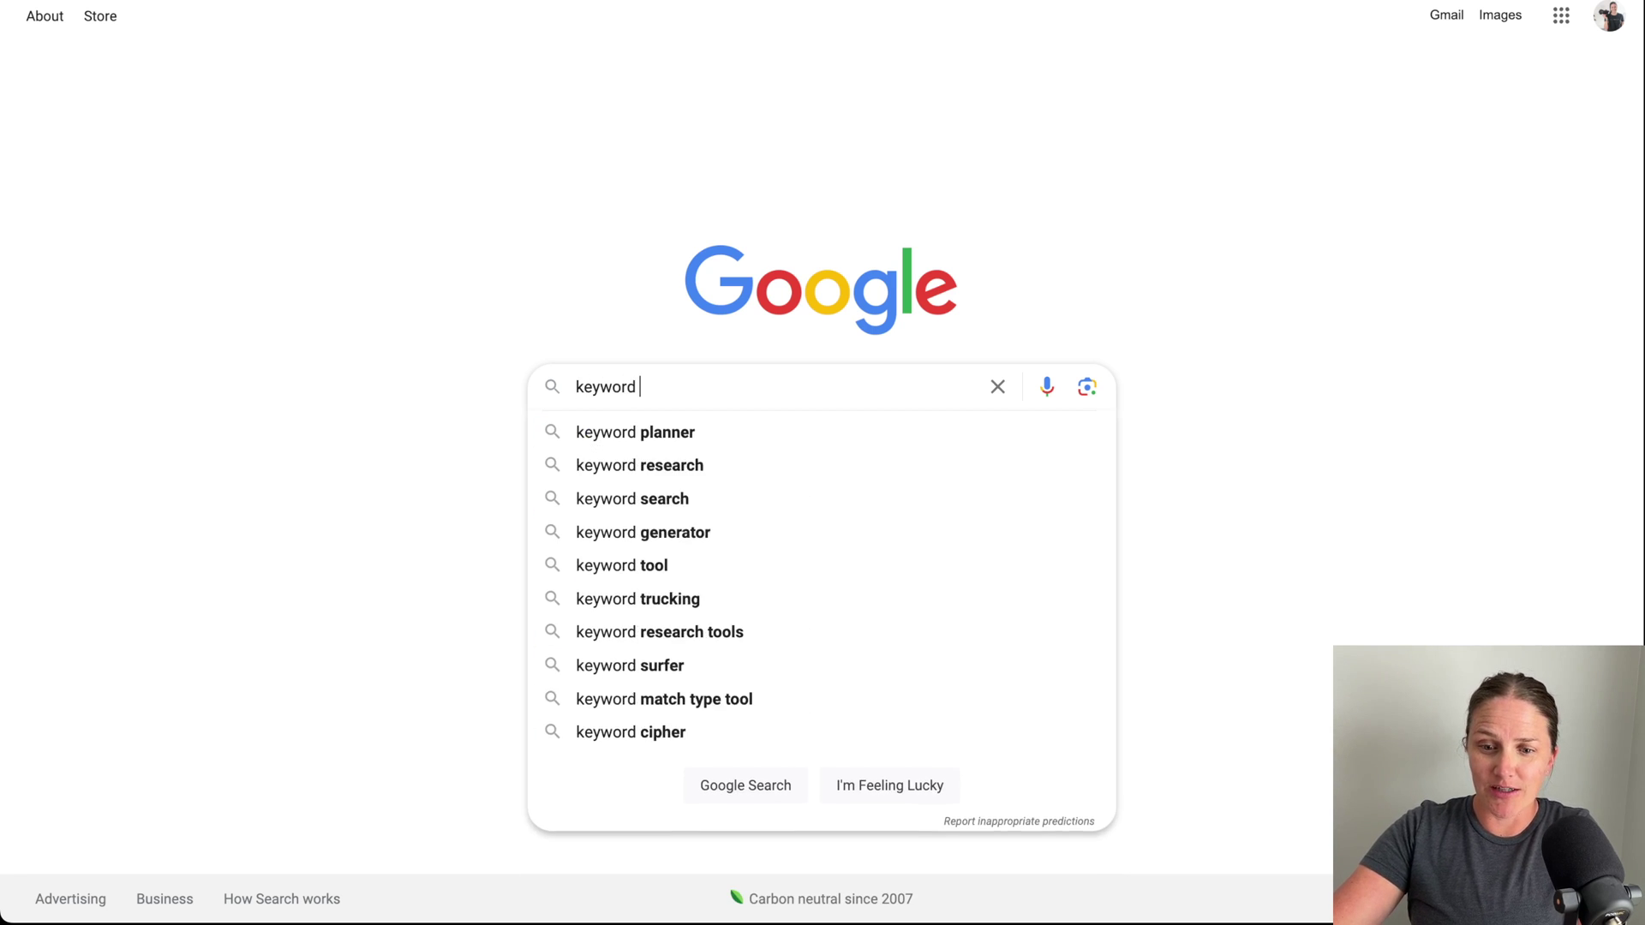
type(" research")
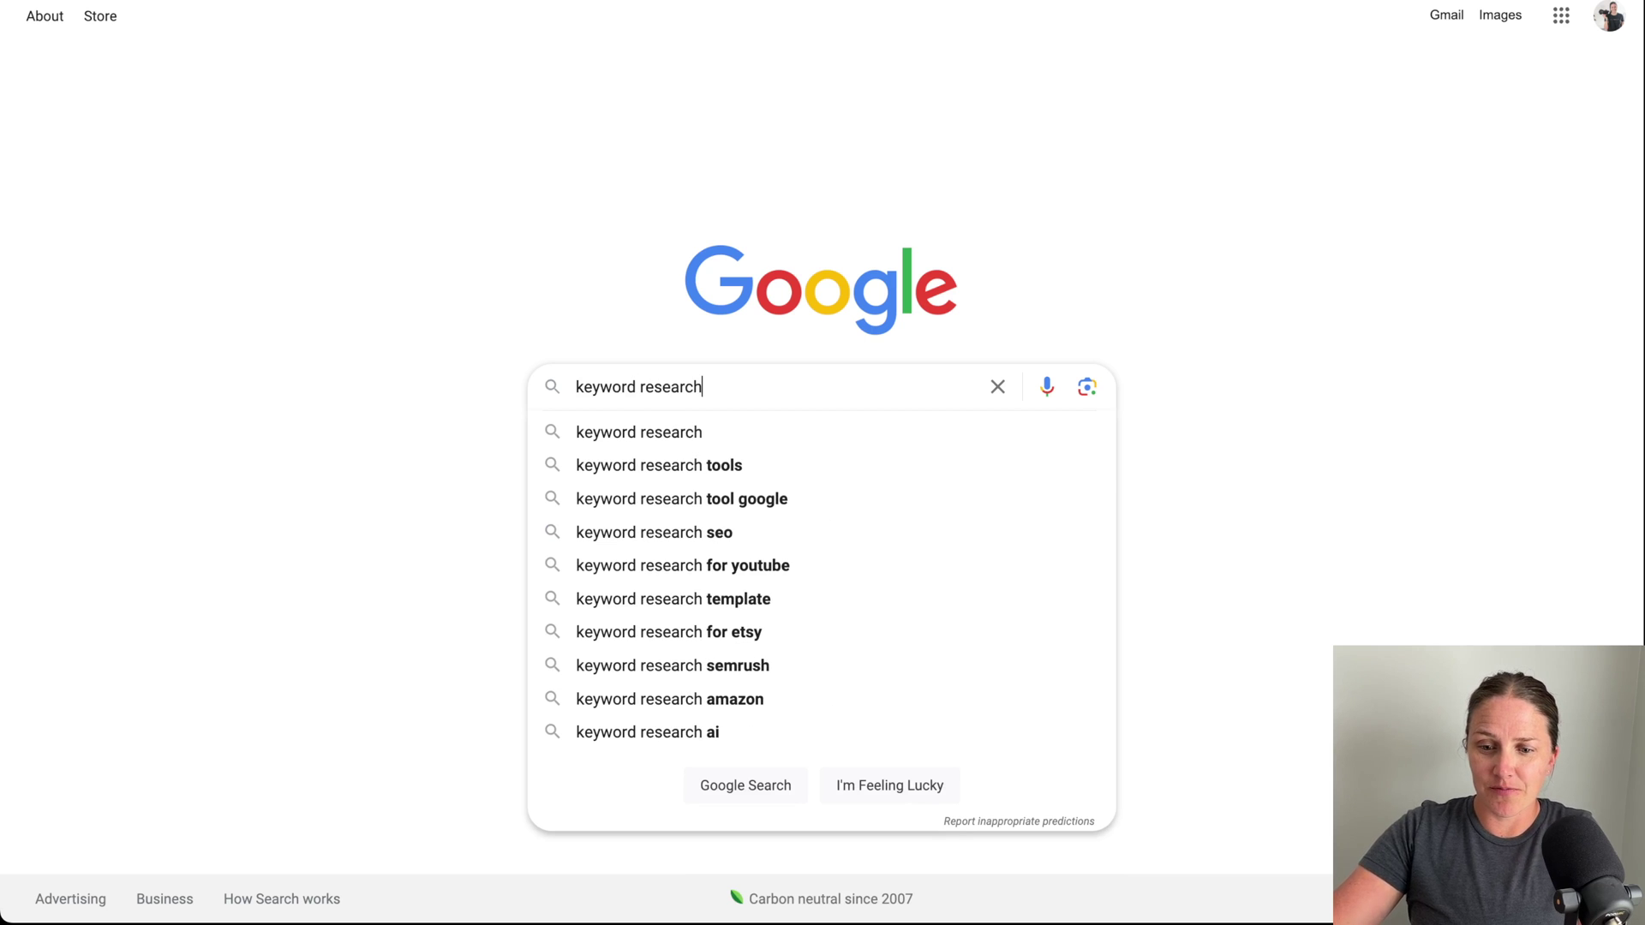
key("Return")
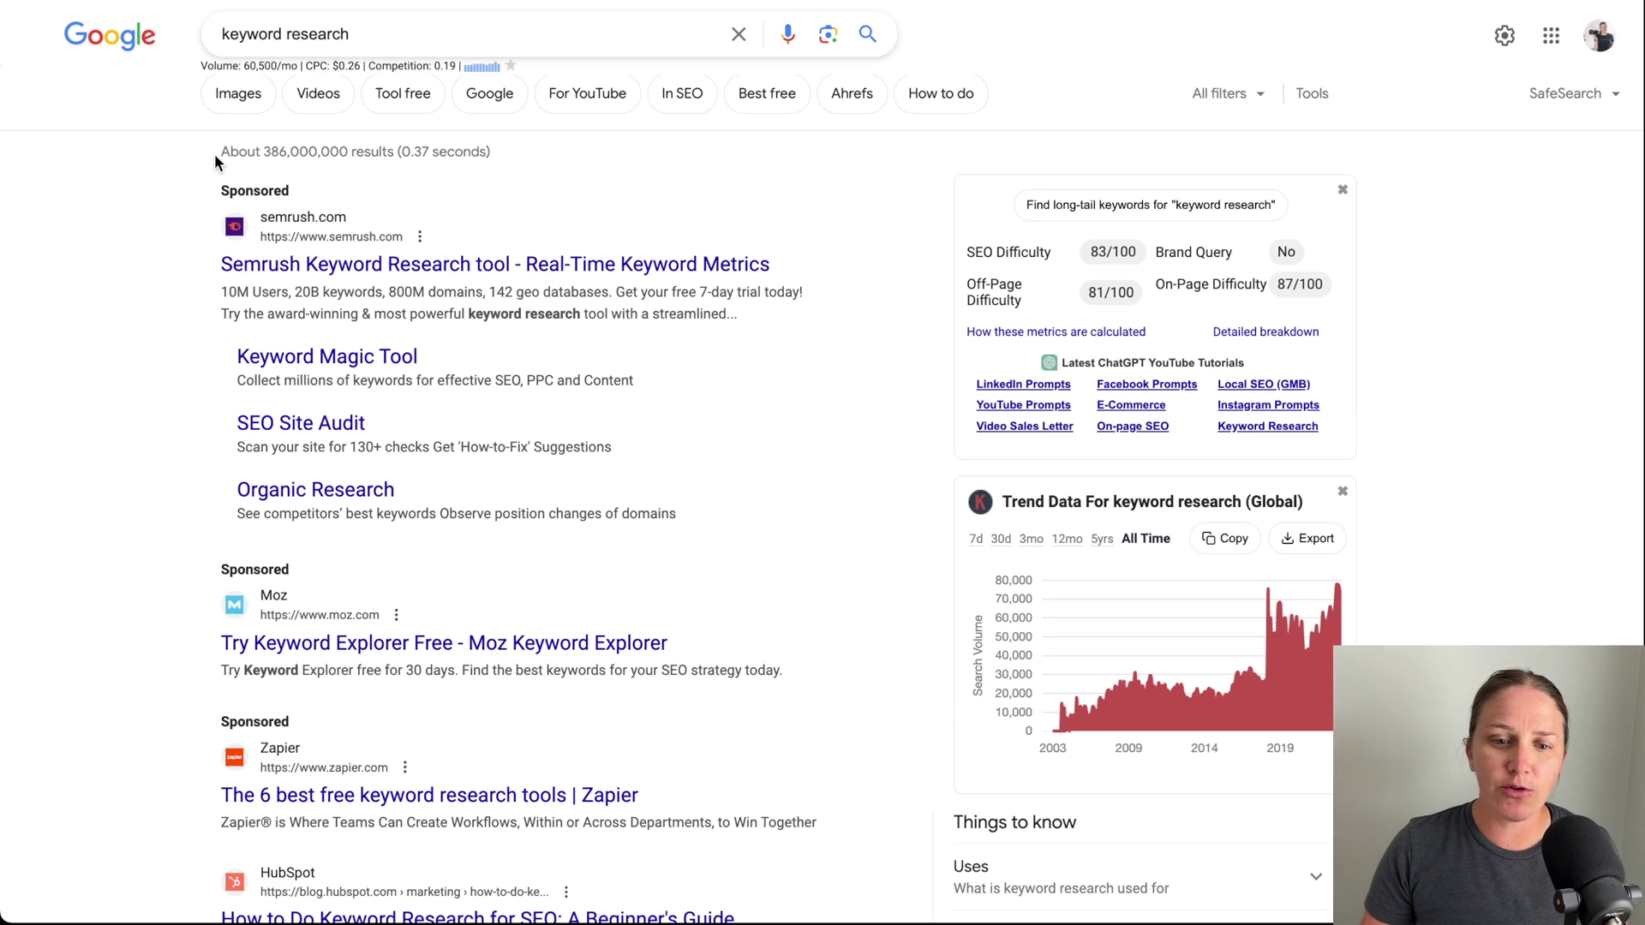
left_click_drag(196, 65, 520, 79)
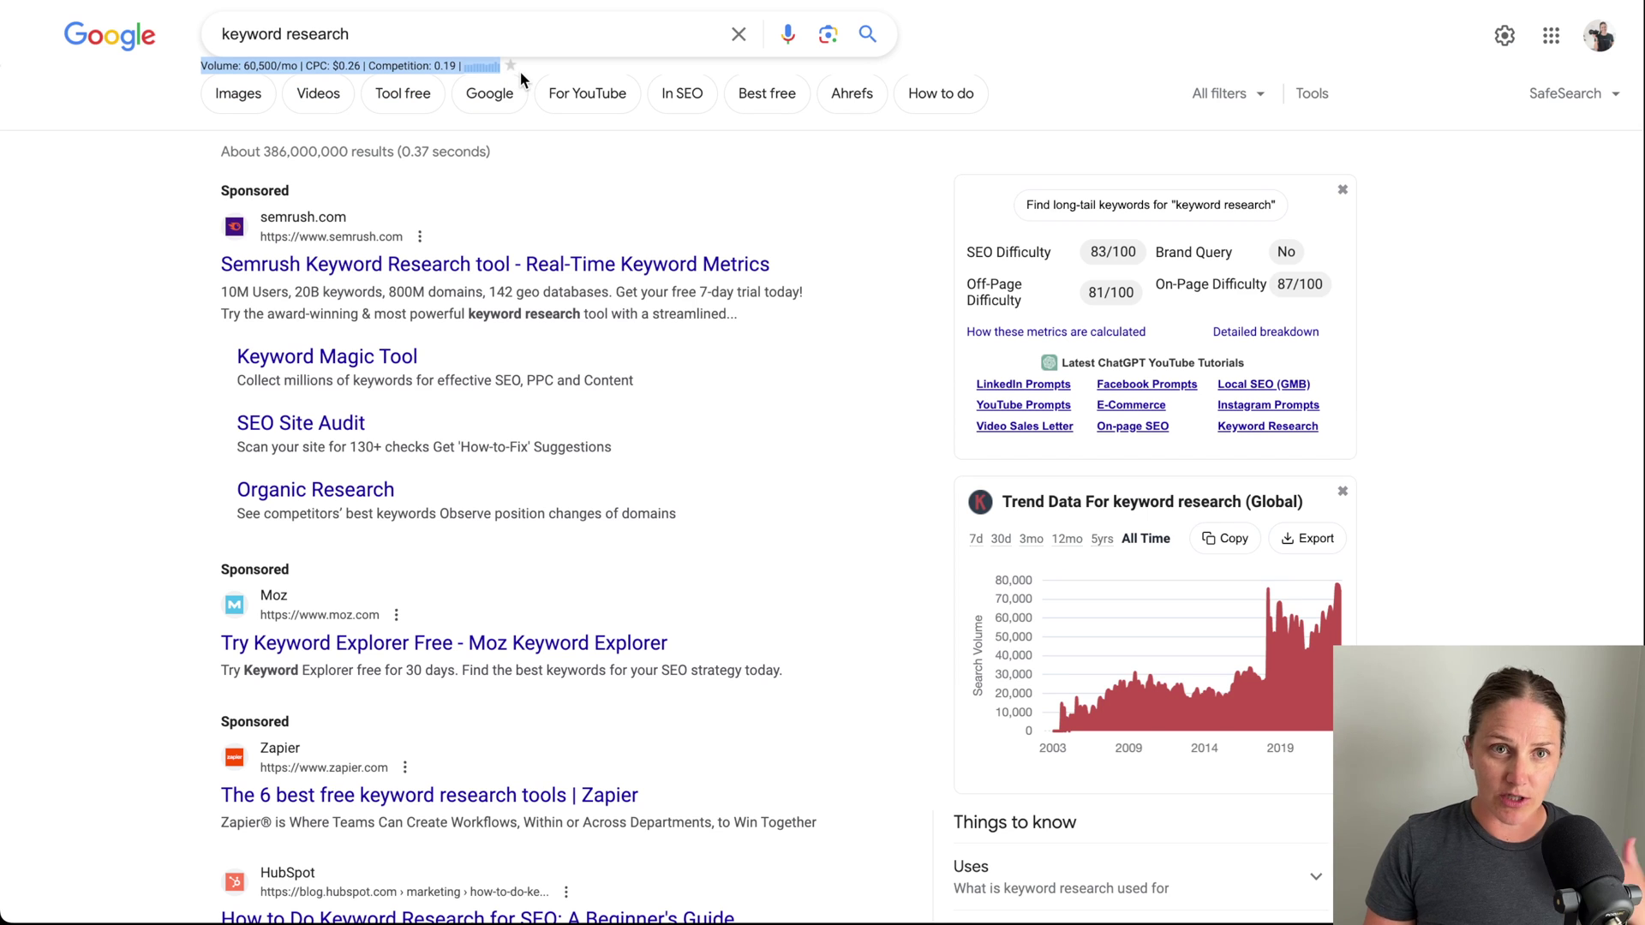
left_click_drag(248, 65, 300, 65)
Inspect the MOZ DA and search-traffic link metrics shown under the results.
scroll(224, 325, "down", 10)
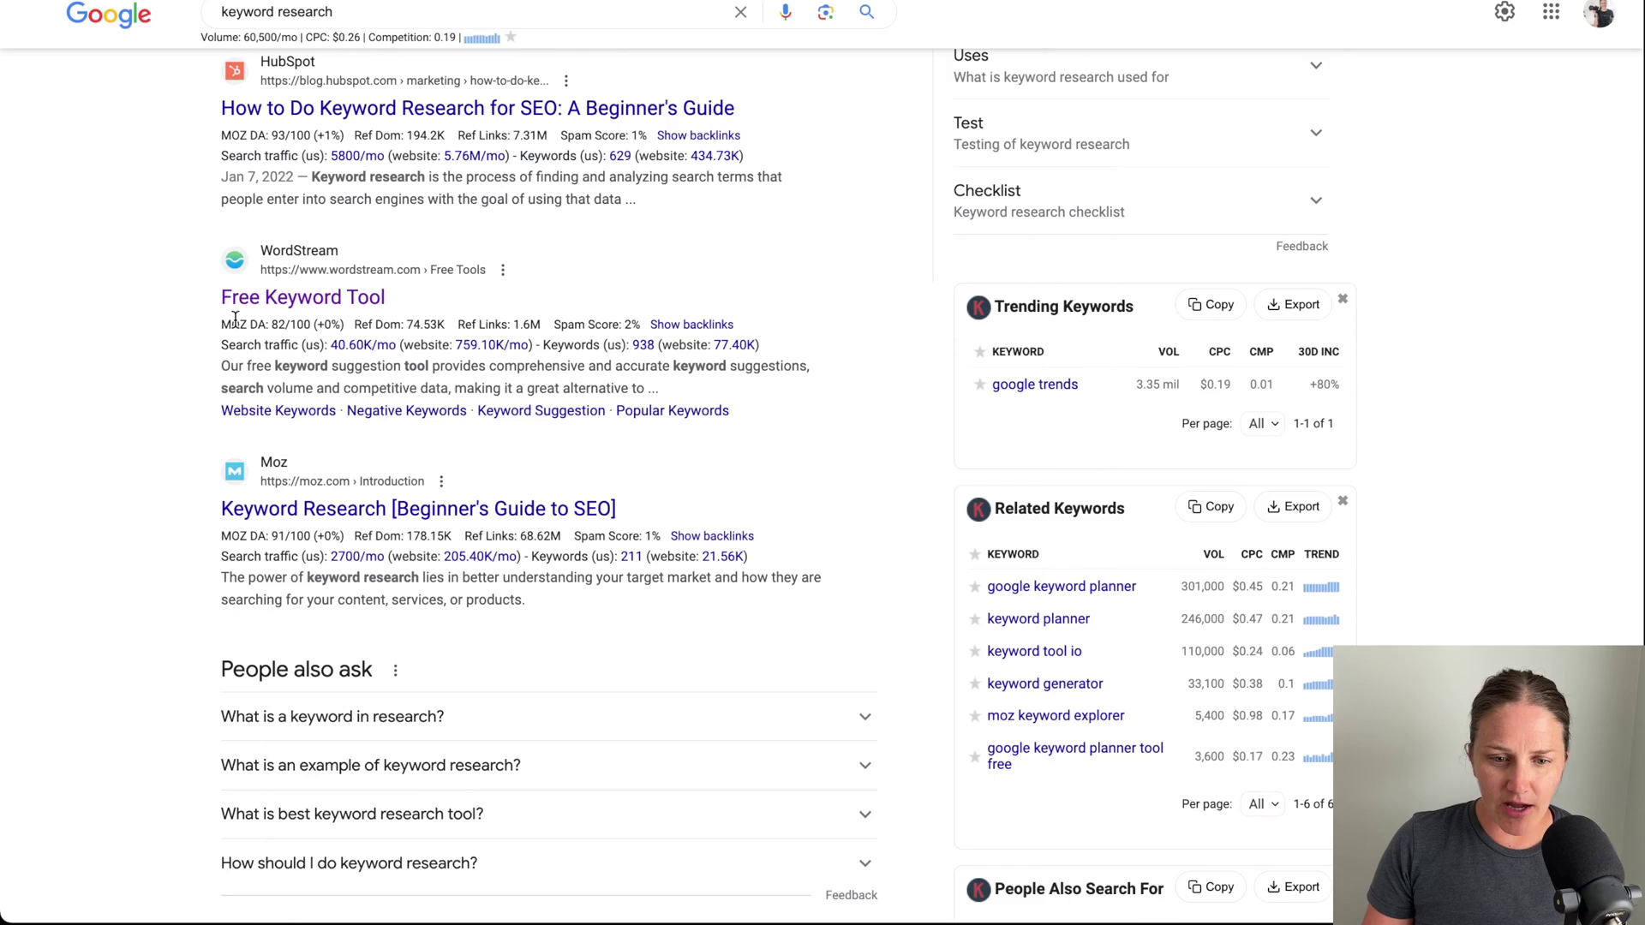
left_click_drag(221, 324, 346, 328)
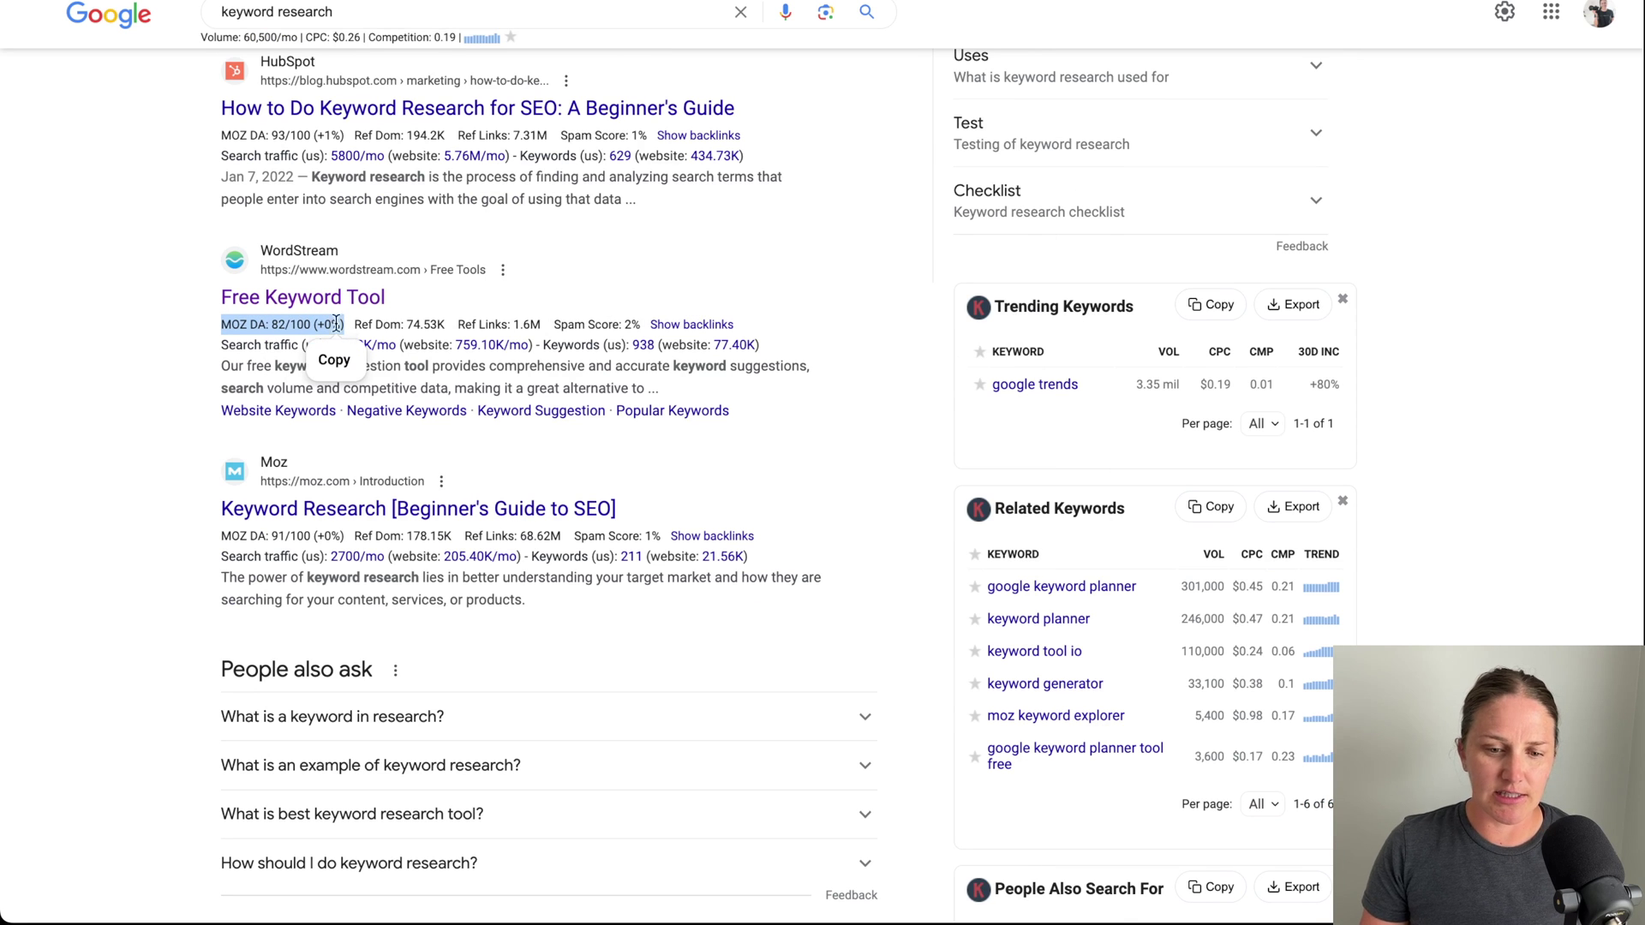
mouse_move(265, 337)
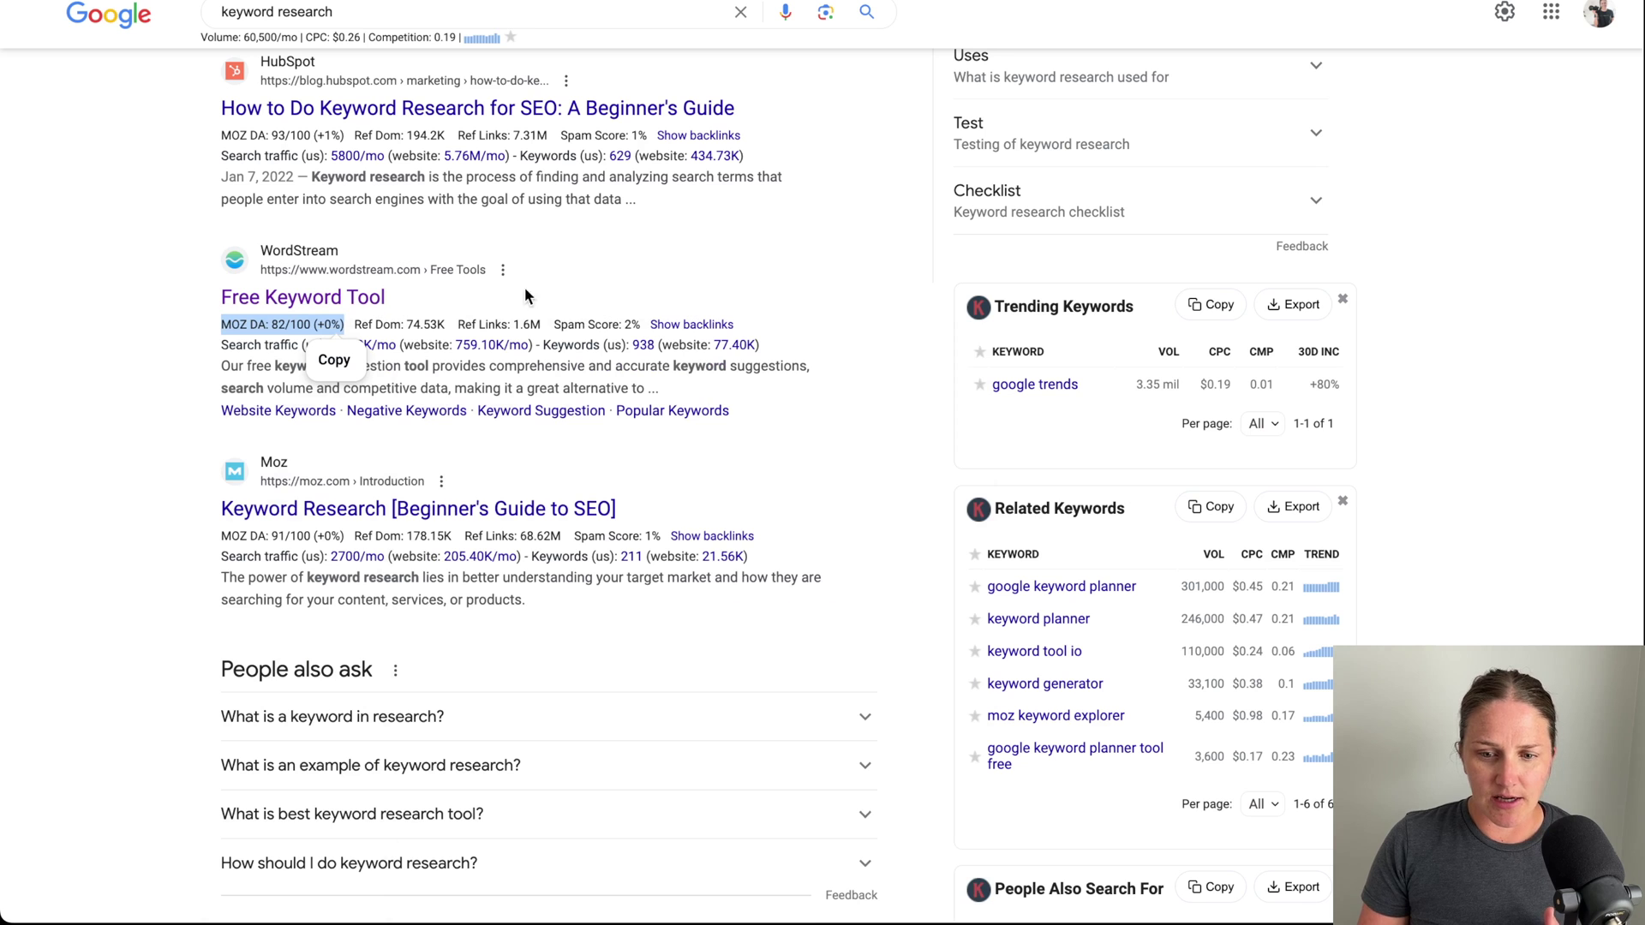
mouse_move(589, 348)
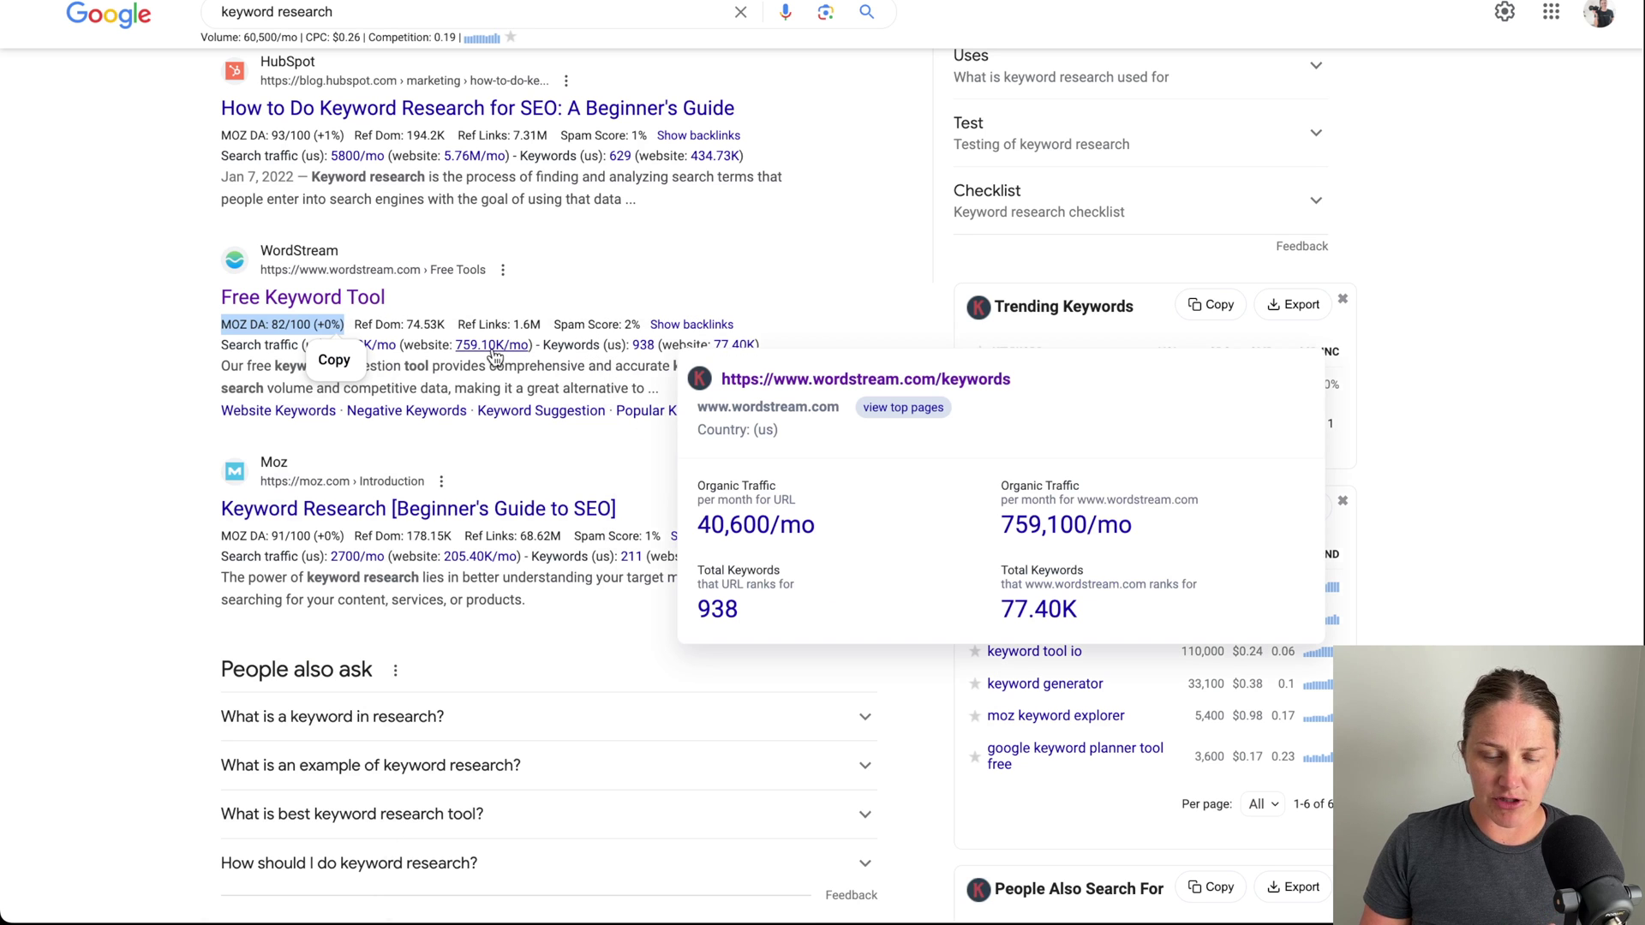
scroll(414, 348, "up", 1)
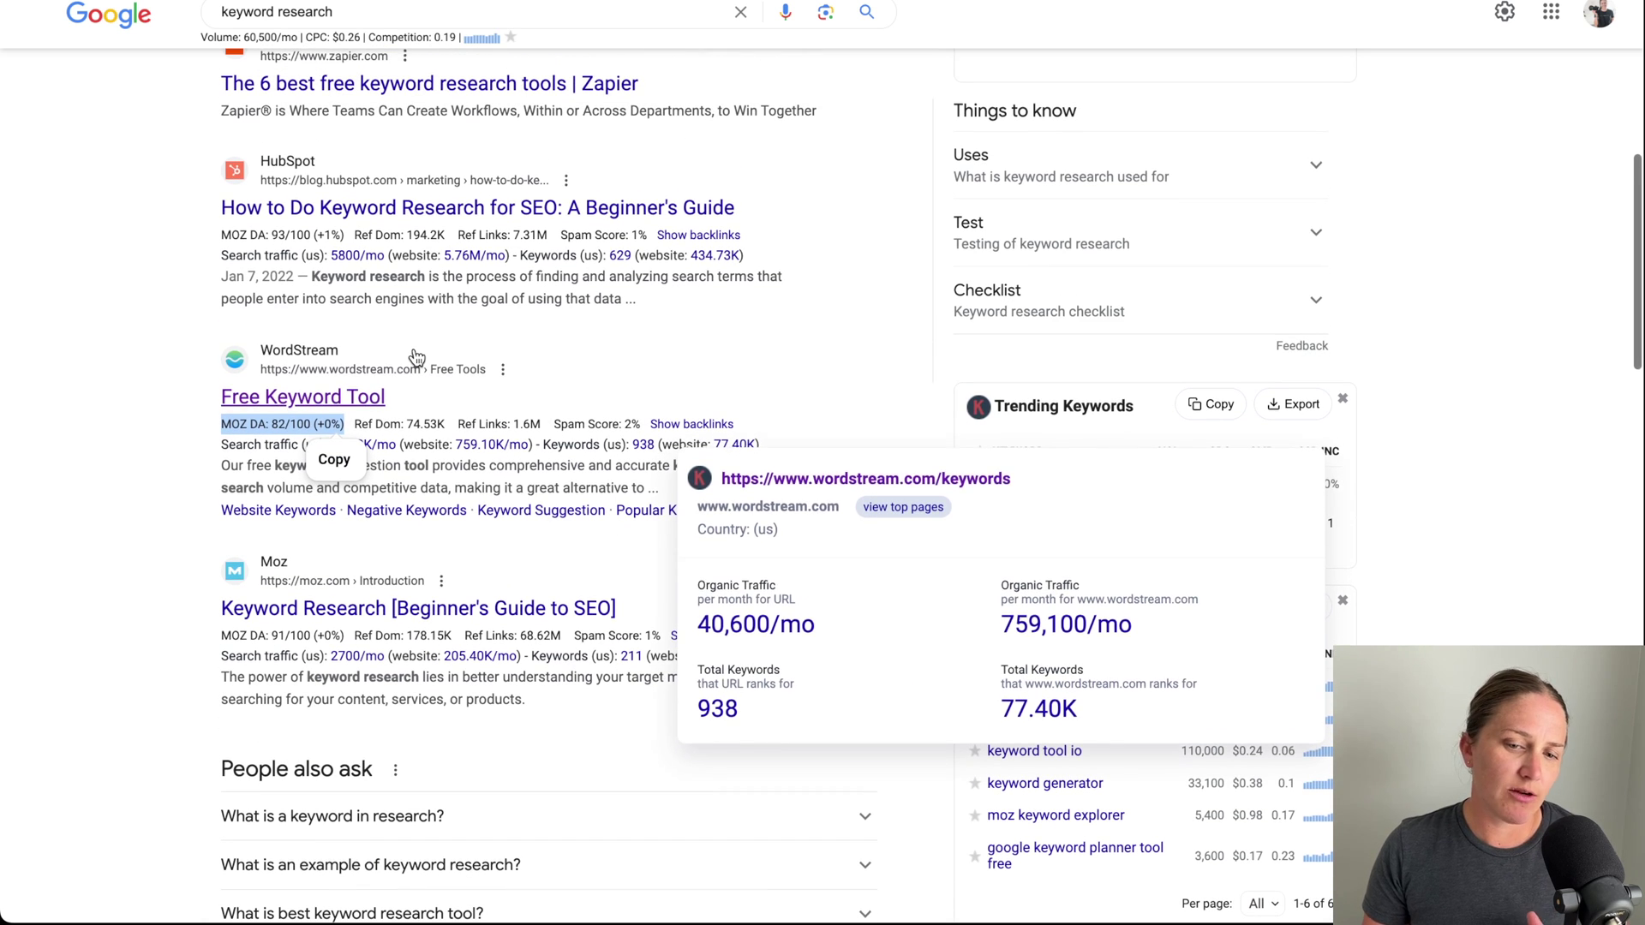
scroll(414, 352, "up", 1)
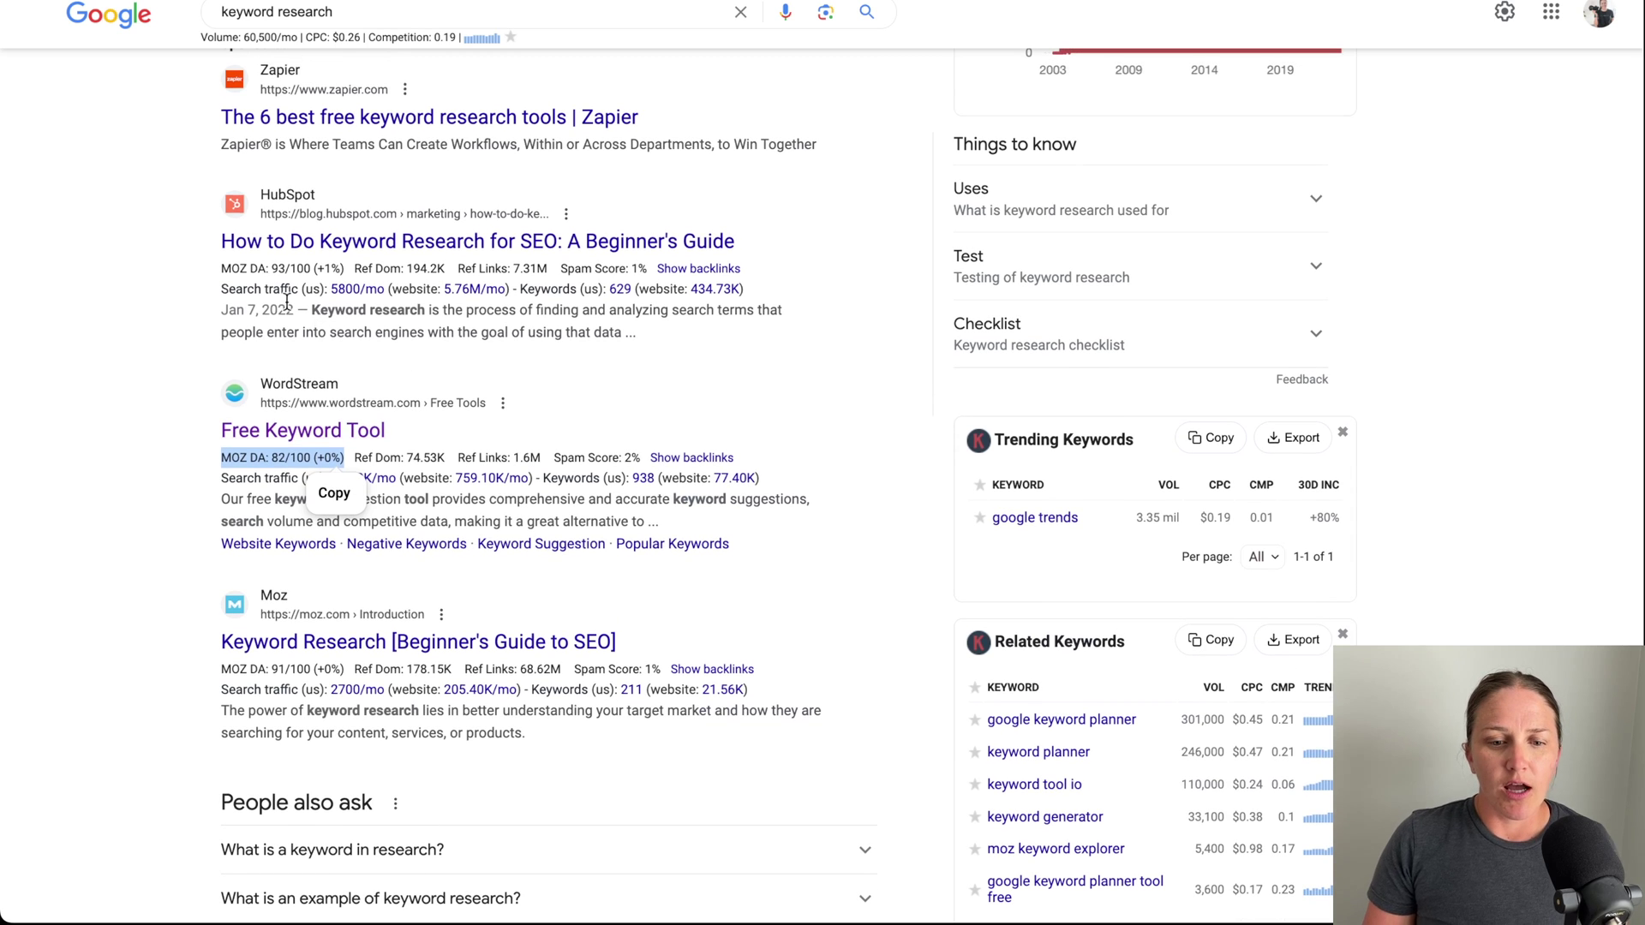
mouse_move(264, 280)
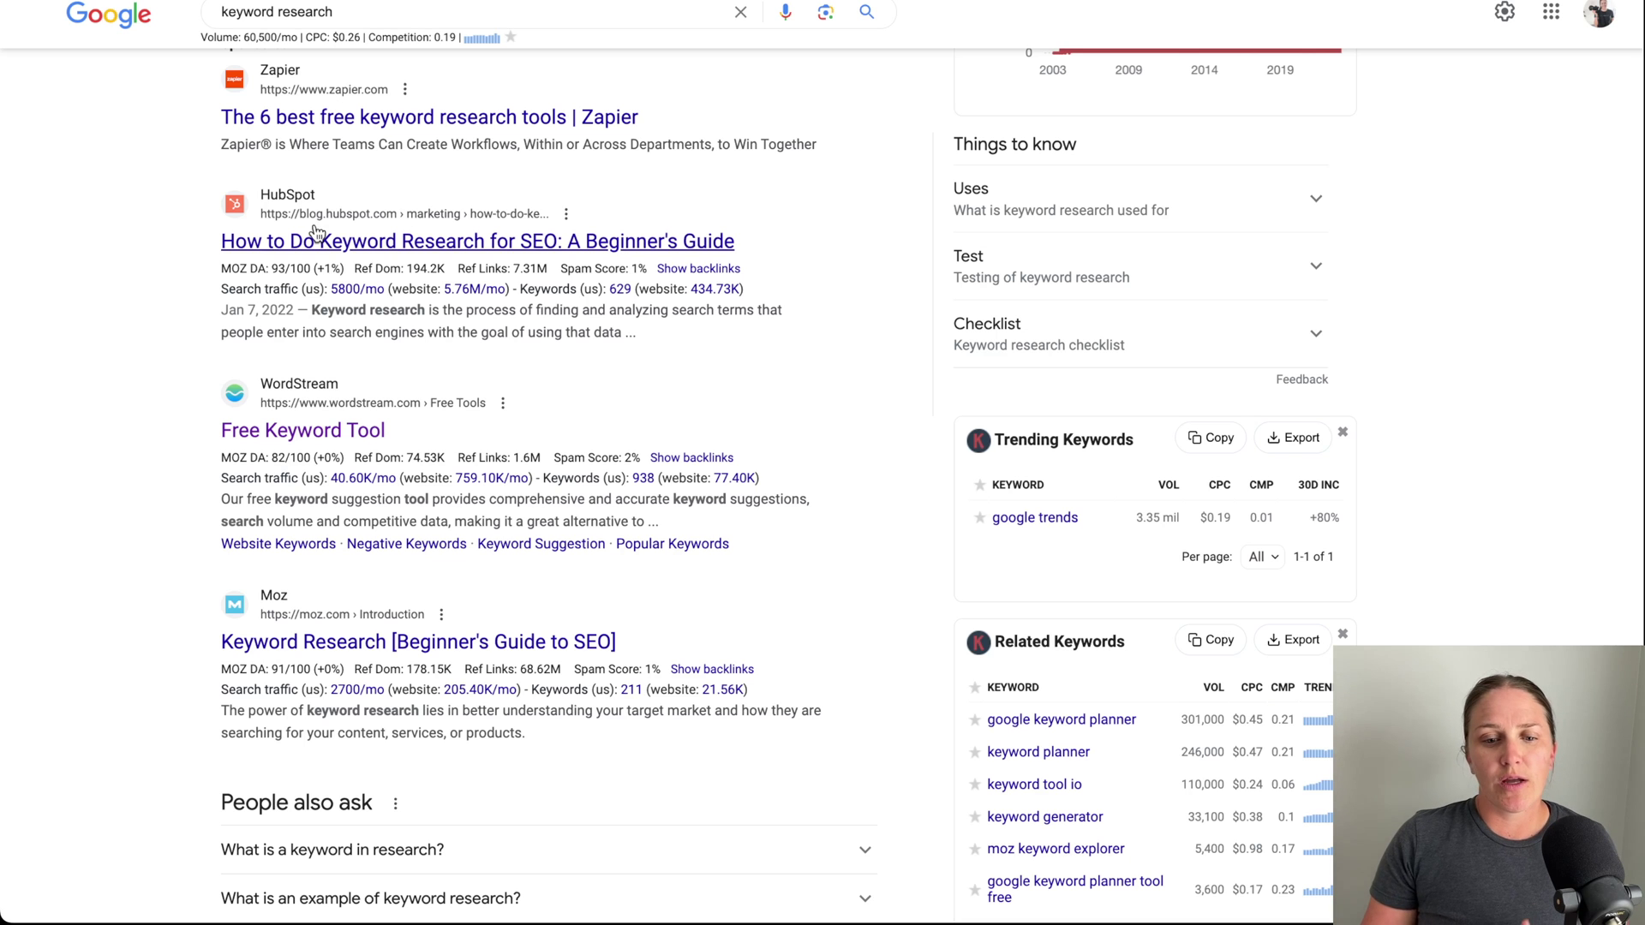
mouse_move(292, 361)
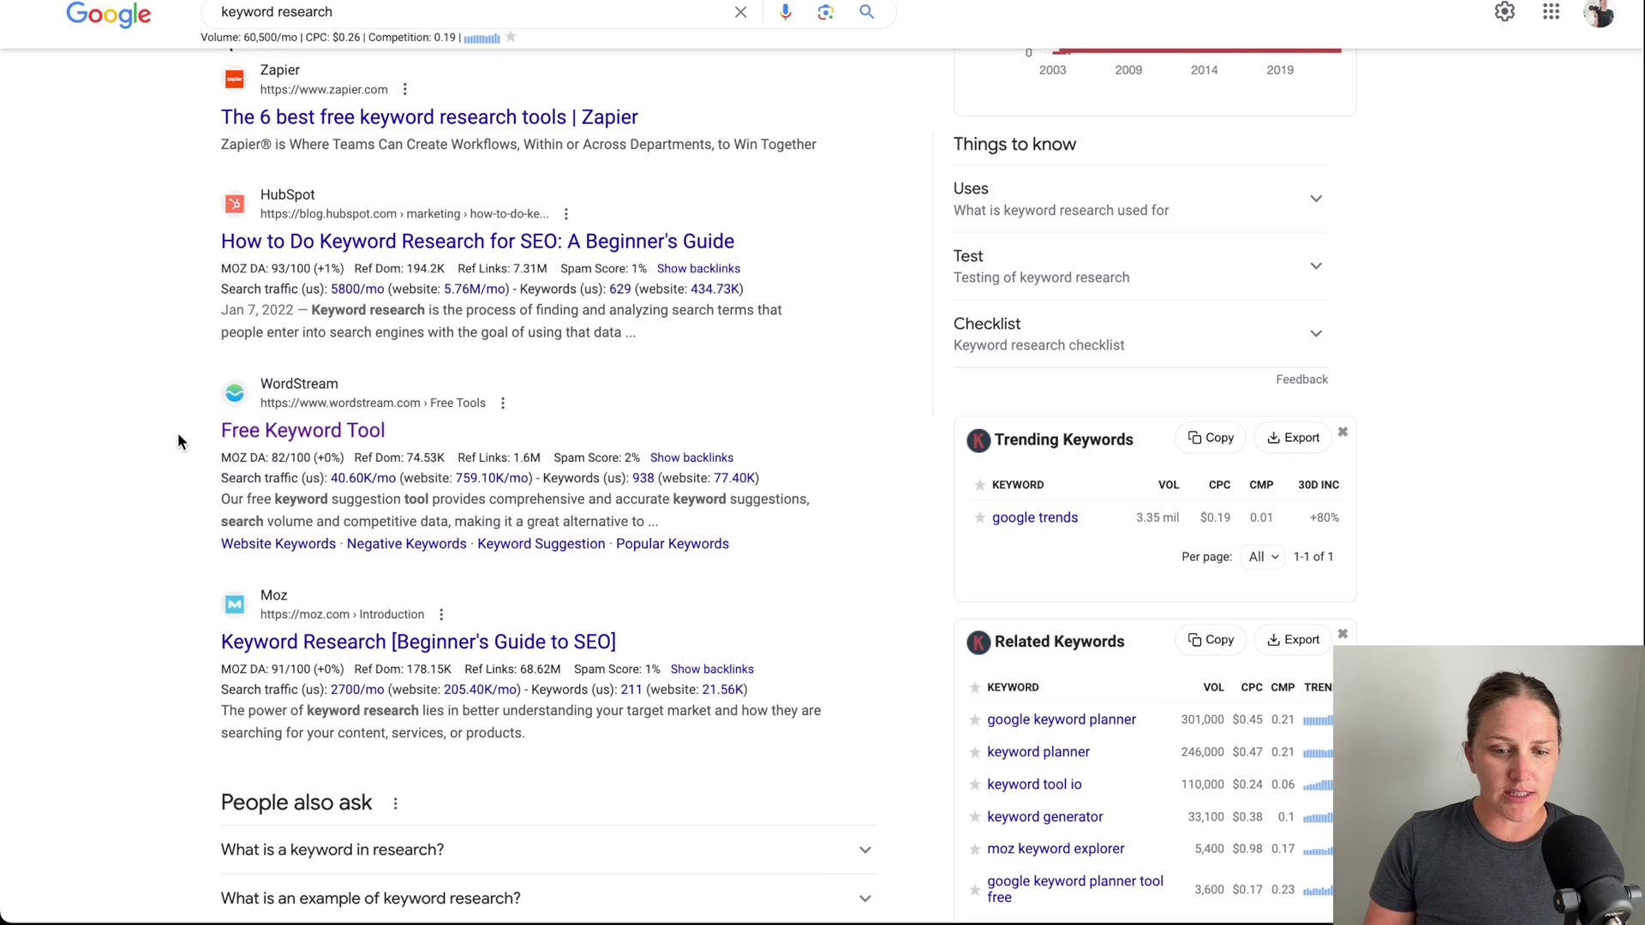
mouse_move(274, 462)
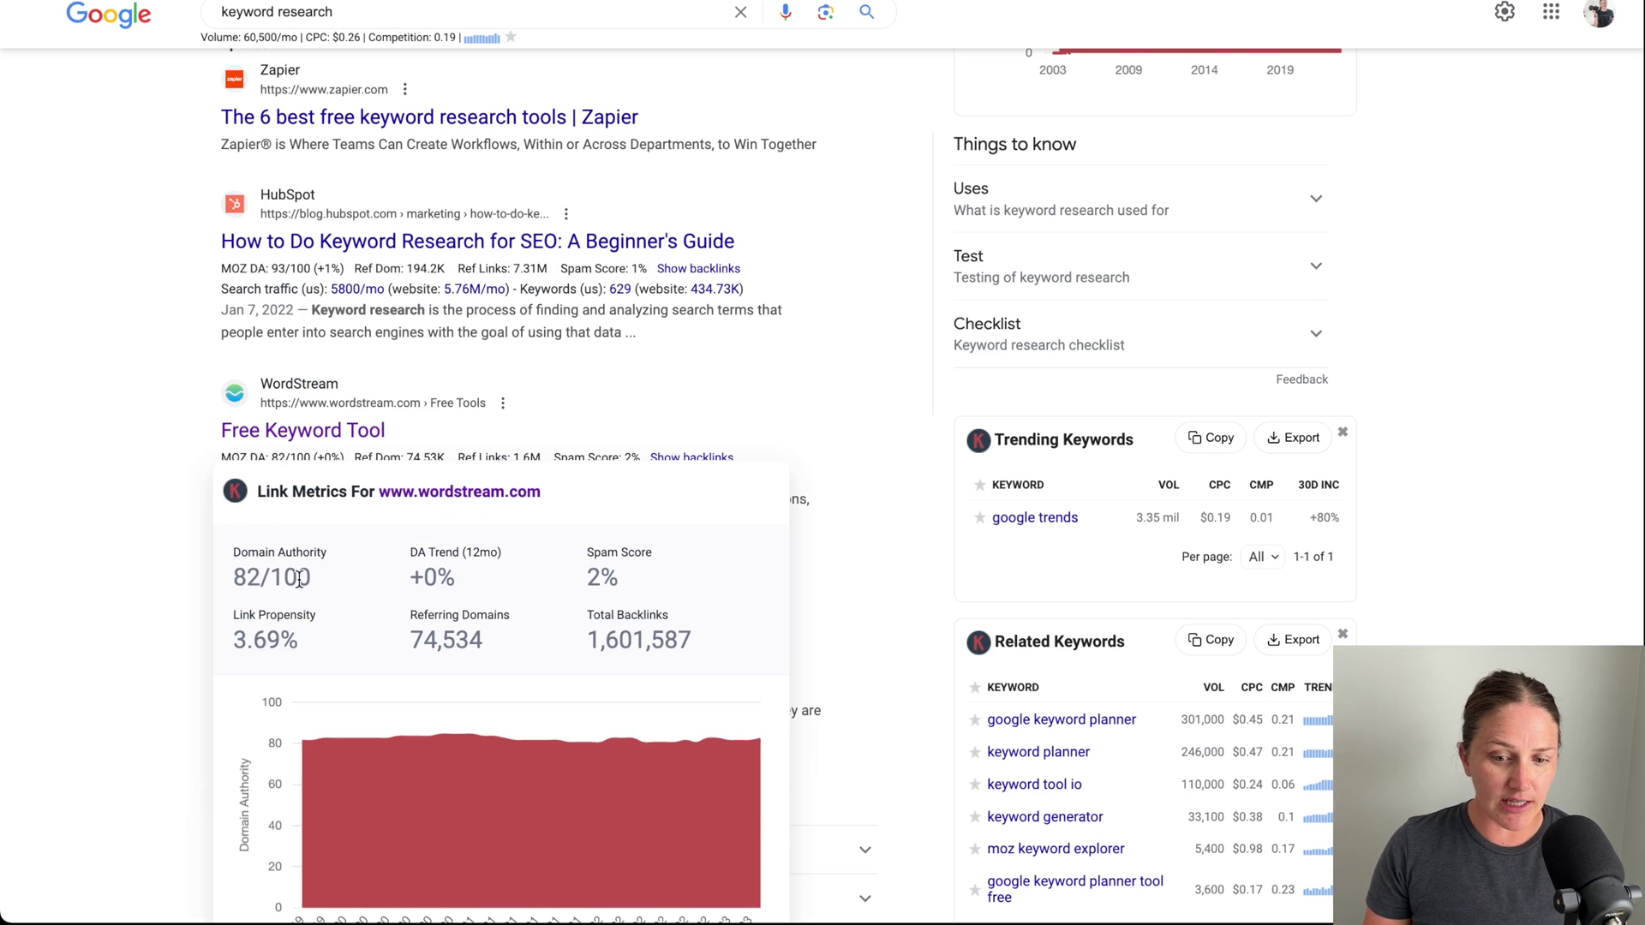
scroll(162, 511, "up", 8)
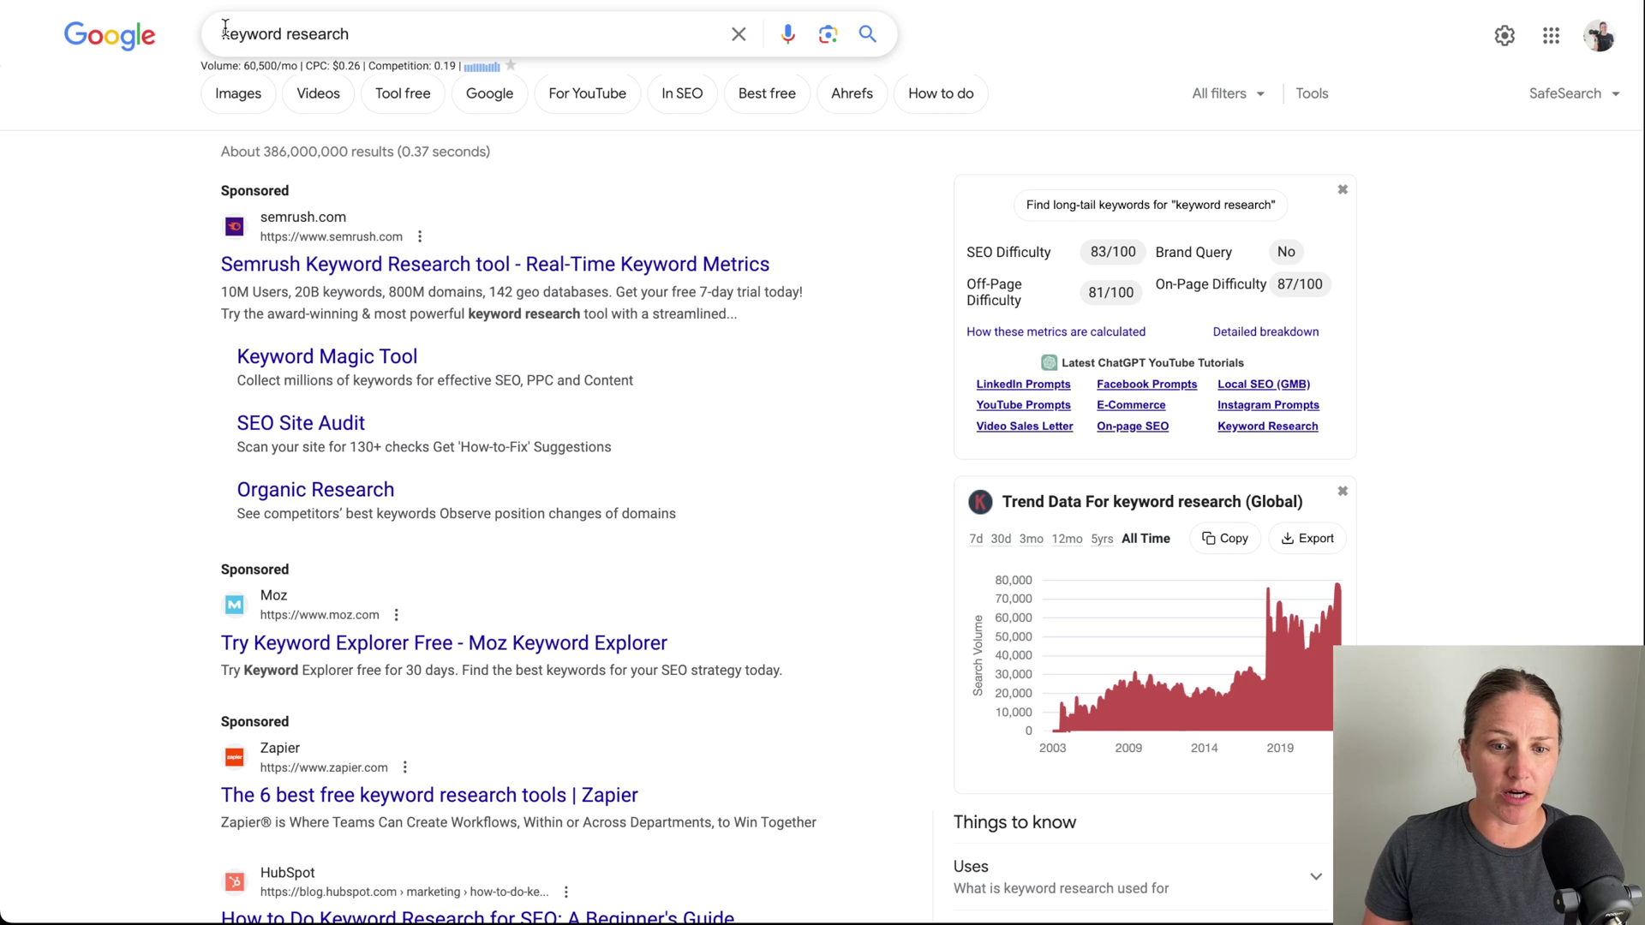
Show the 'keyword research' suggestions with metrics, e.g. 'keyword planner' 246,000/mo at $0.47 CPC.
left_click(222, 32)
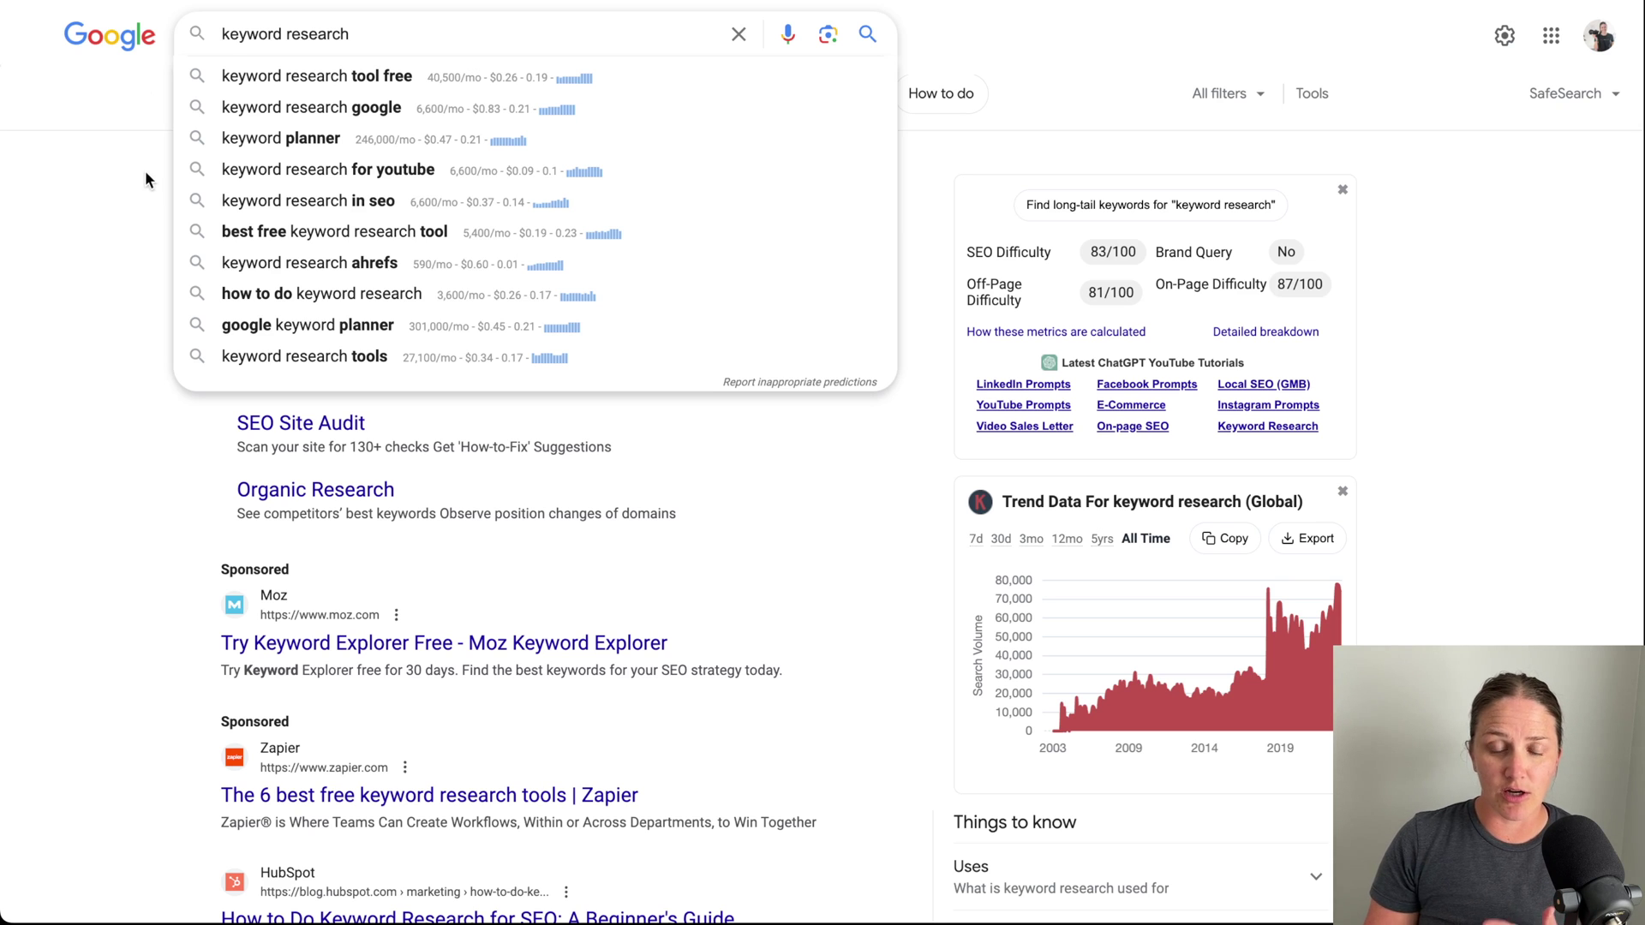
left_click(376, 40)
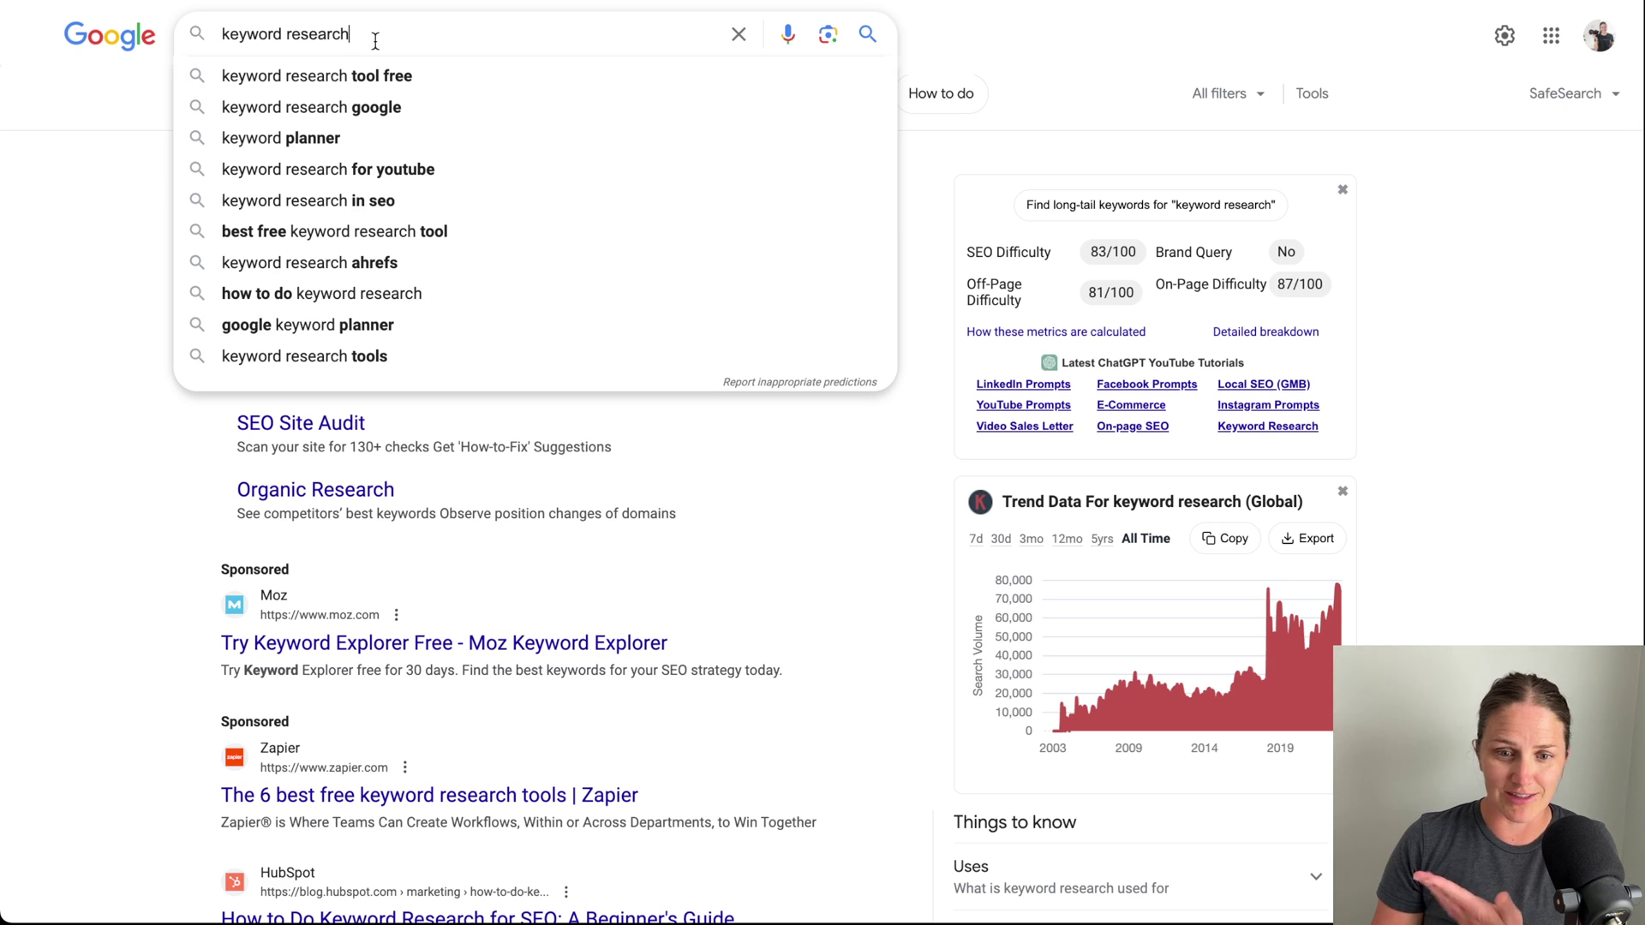
left_click(39, 253)
left_click_drag(244, 68, 290, 66)
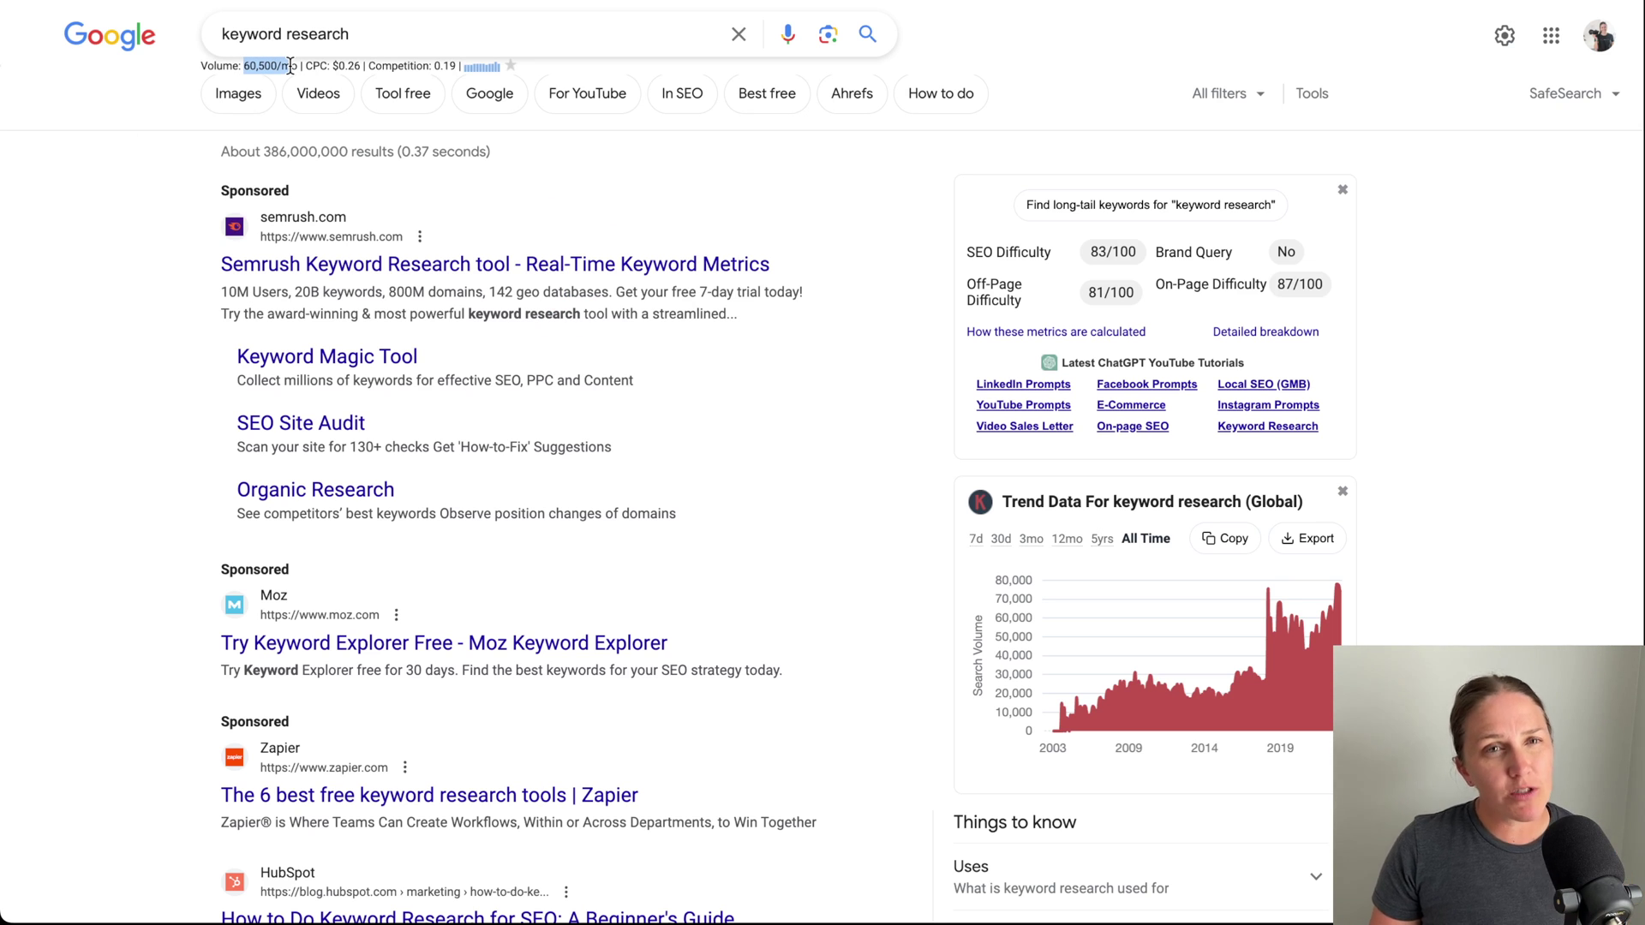
left_click(127, 208)
left_click(347, 38)
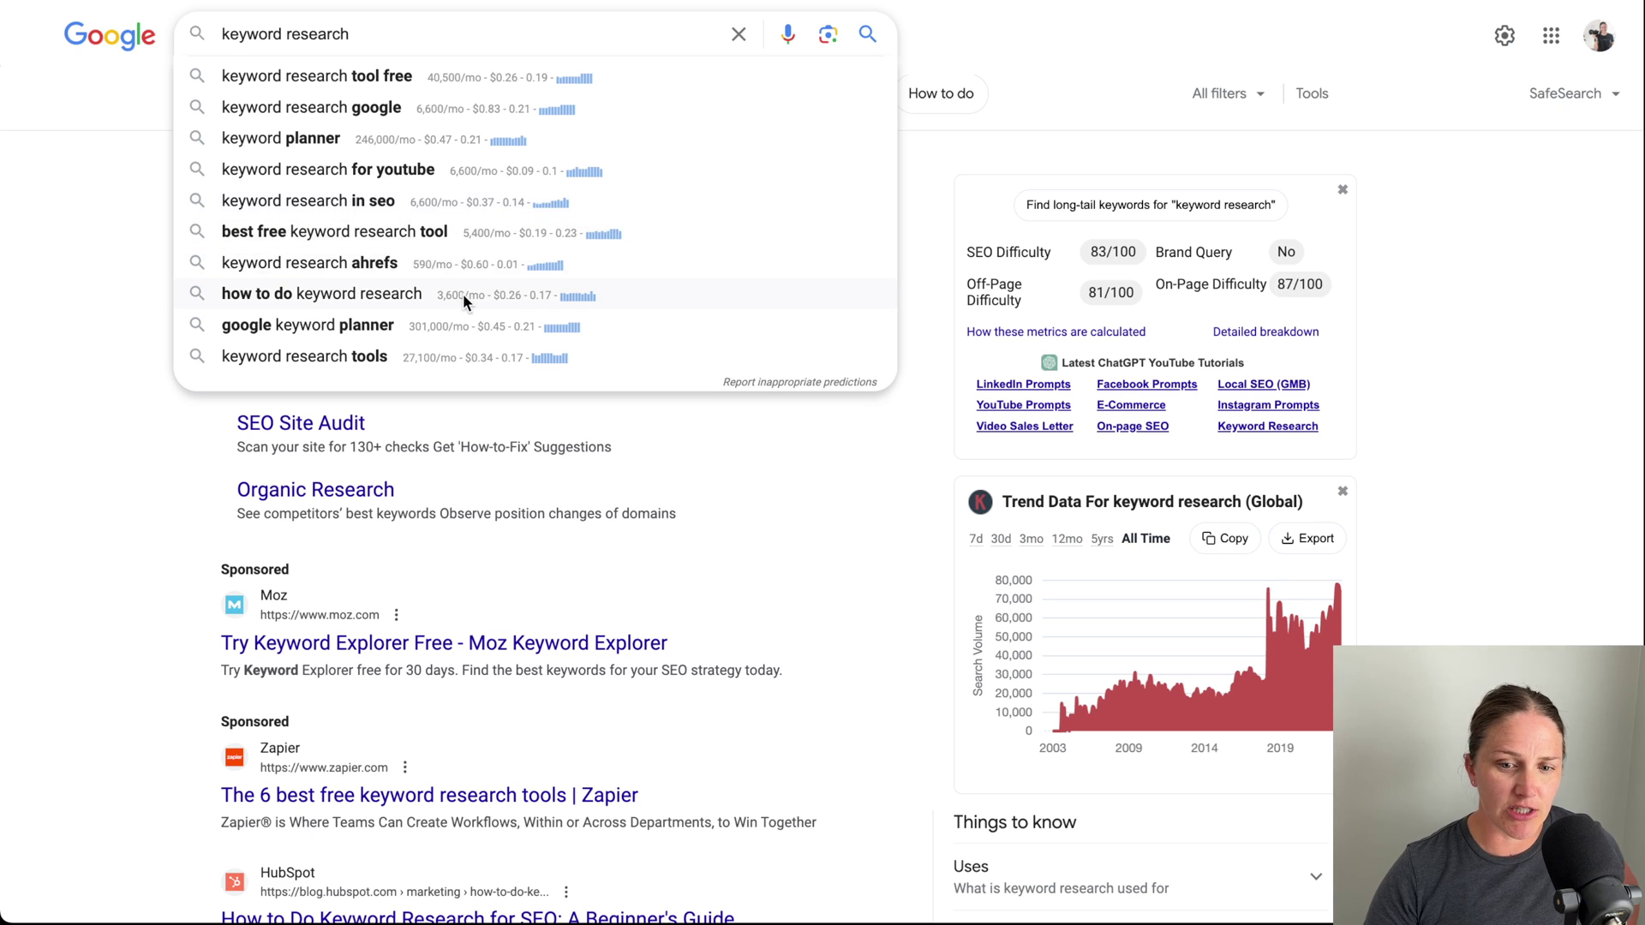
Search 'how to do keyword research' and show its suggestions' metrics, e.g. 260/mo at $0.58 CPC.
left_click(317, 300)
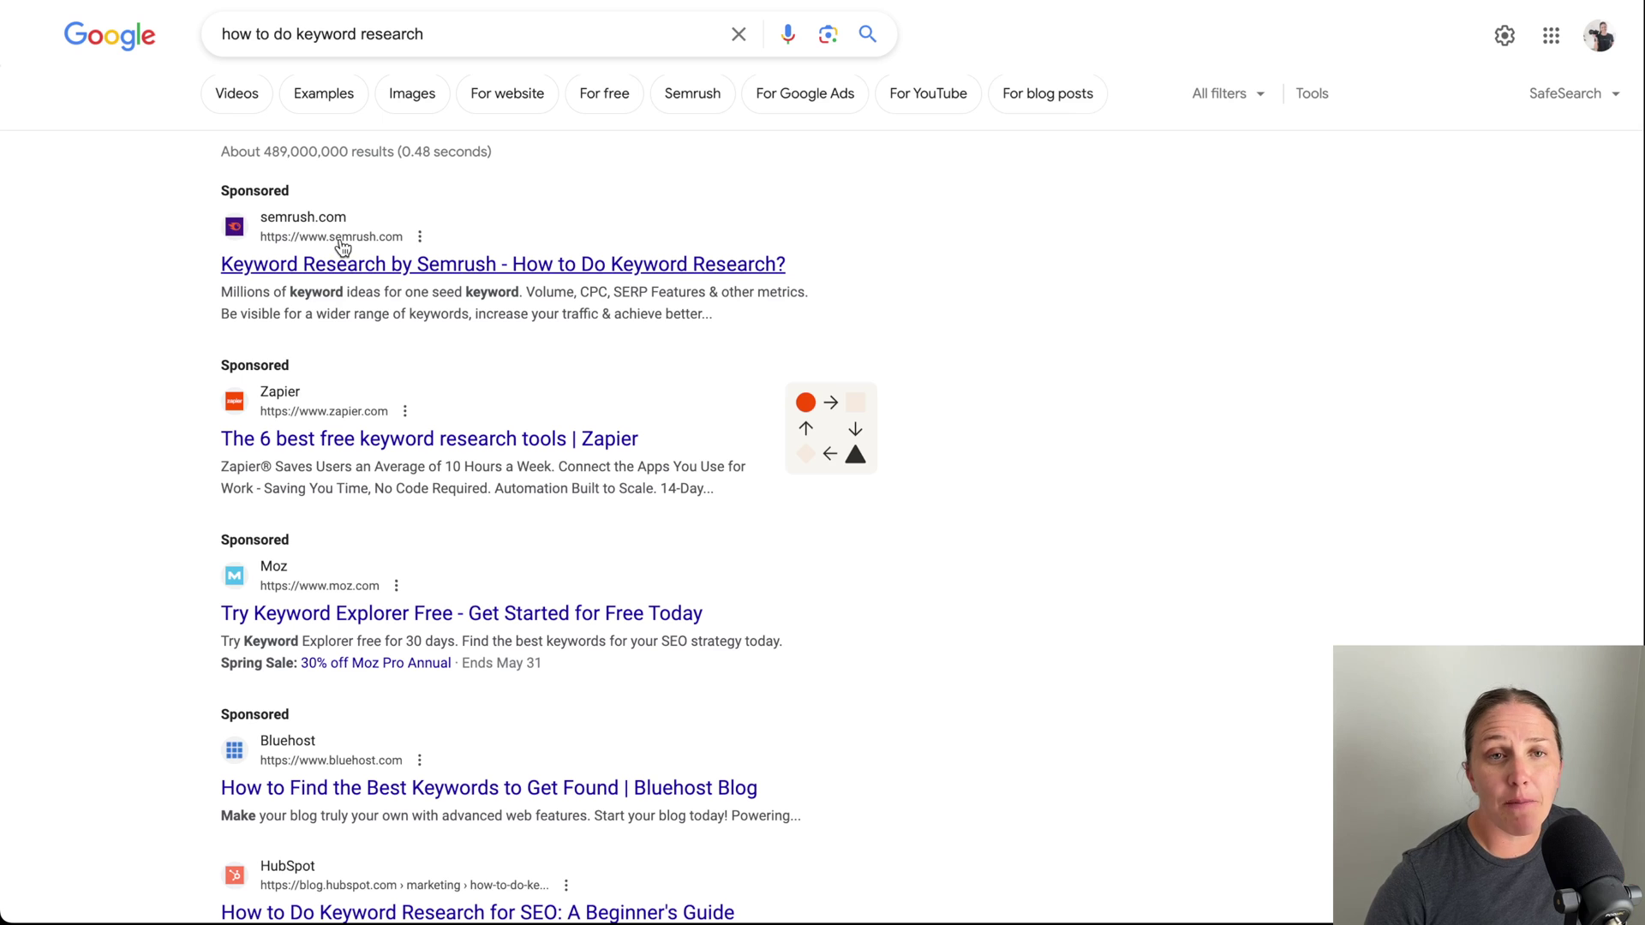
left_click_drag(220, 33, 446, 23)
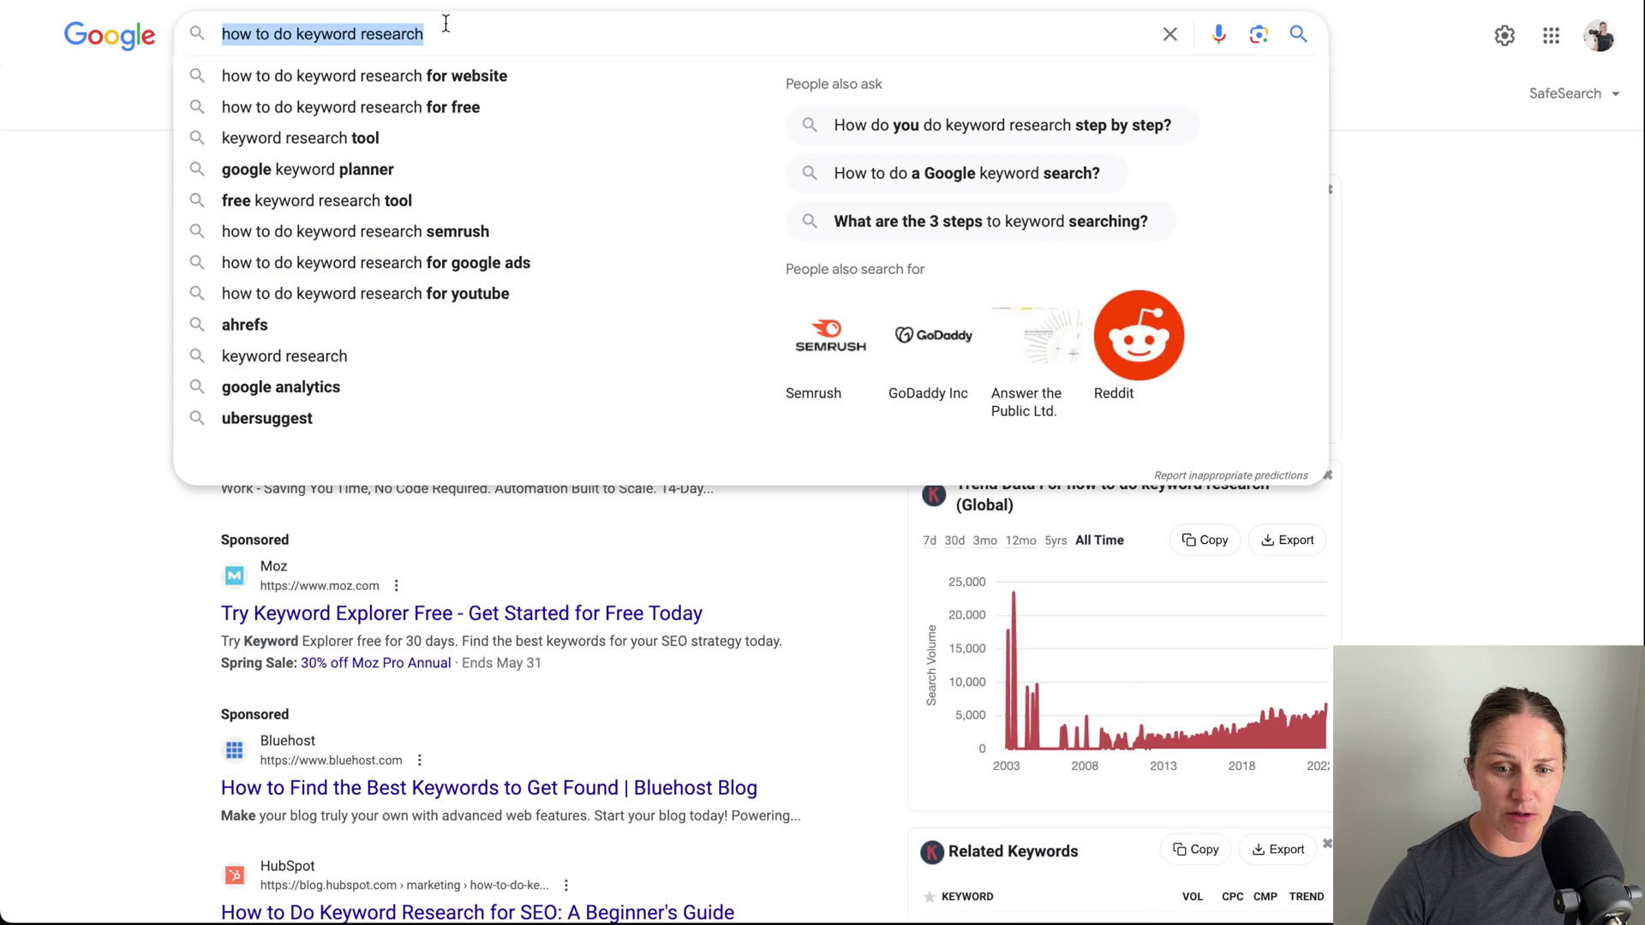
left_click(293, 32)
left_click_drag(295, 34, 431, 62)
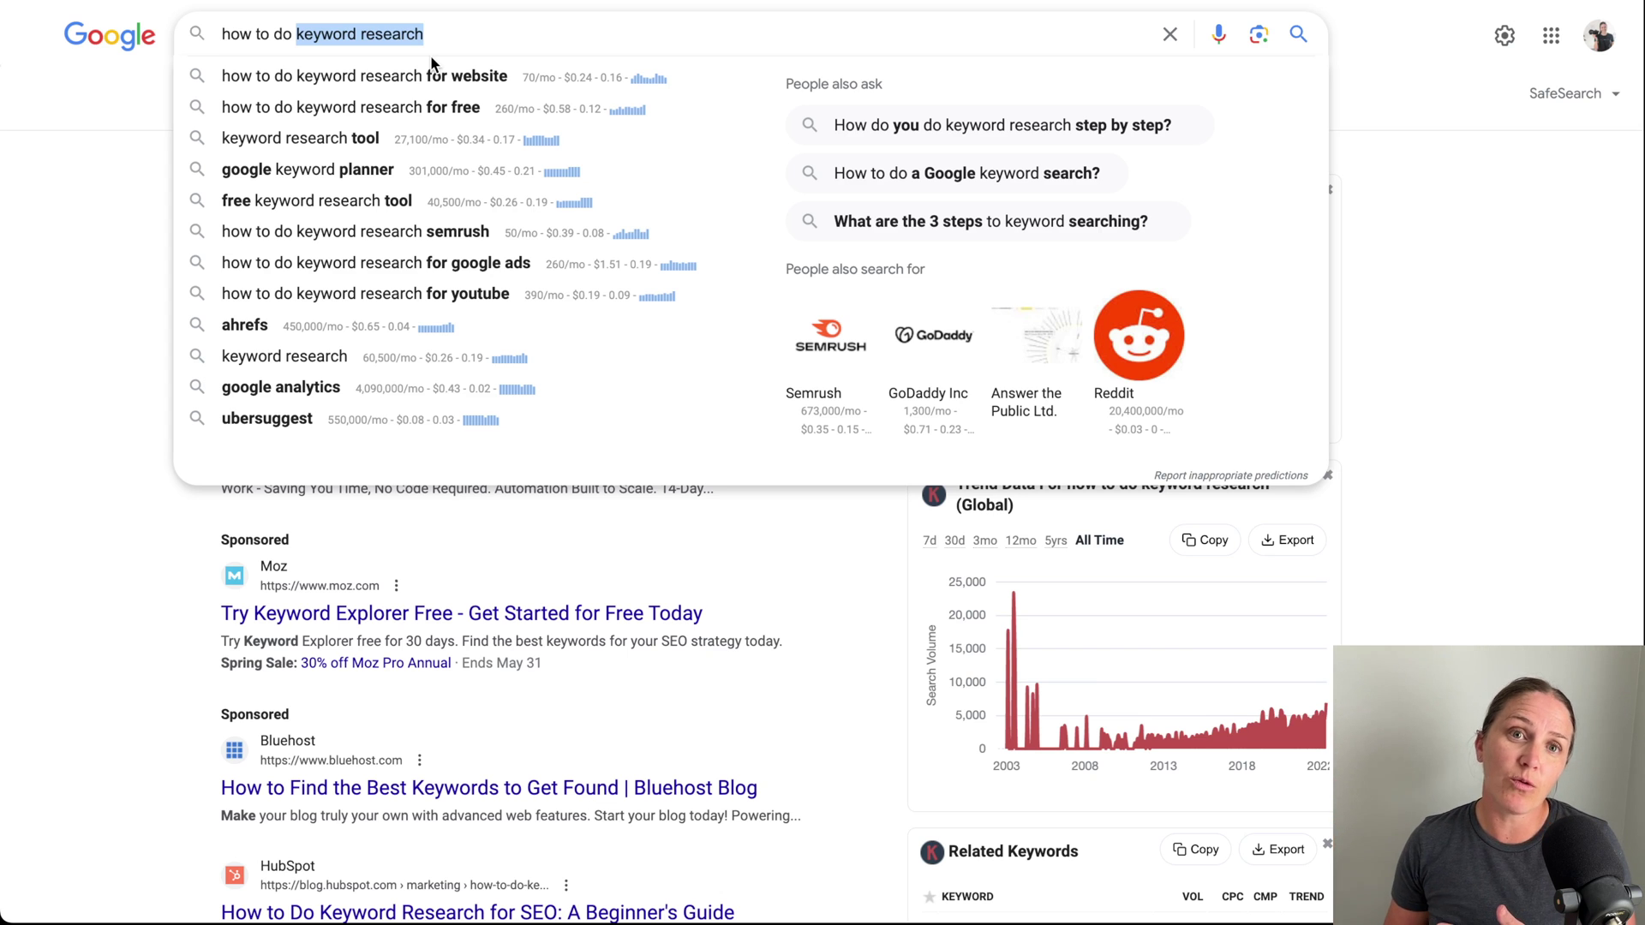
left_click(132, 192)
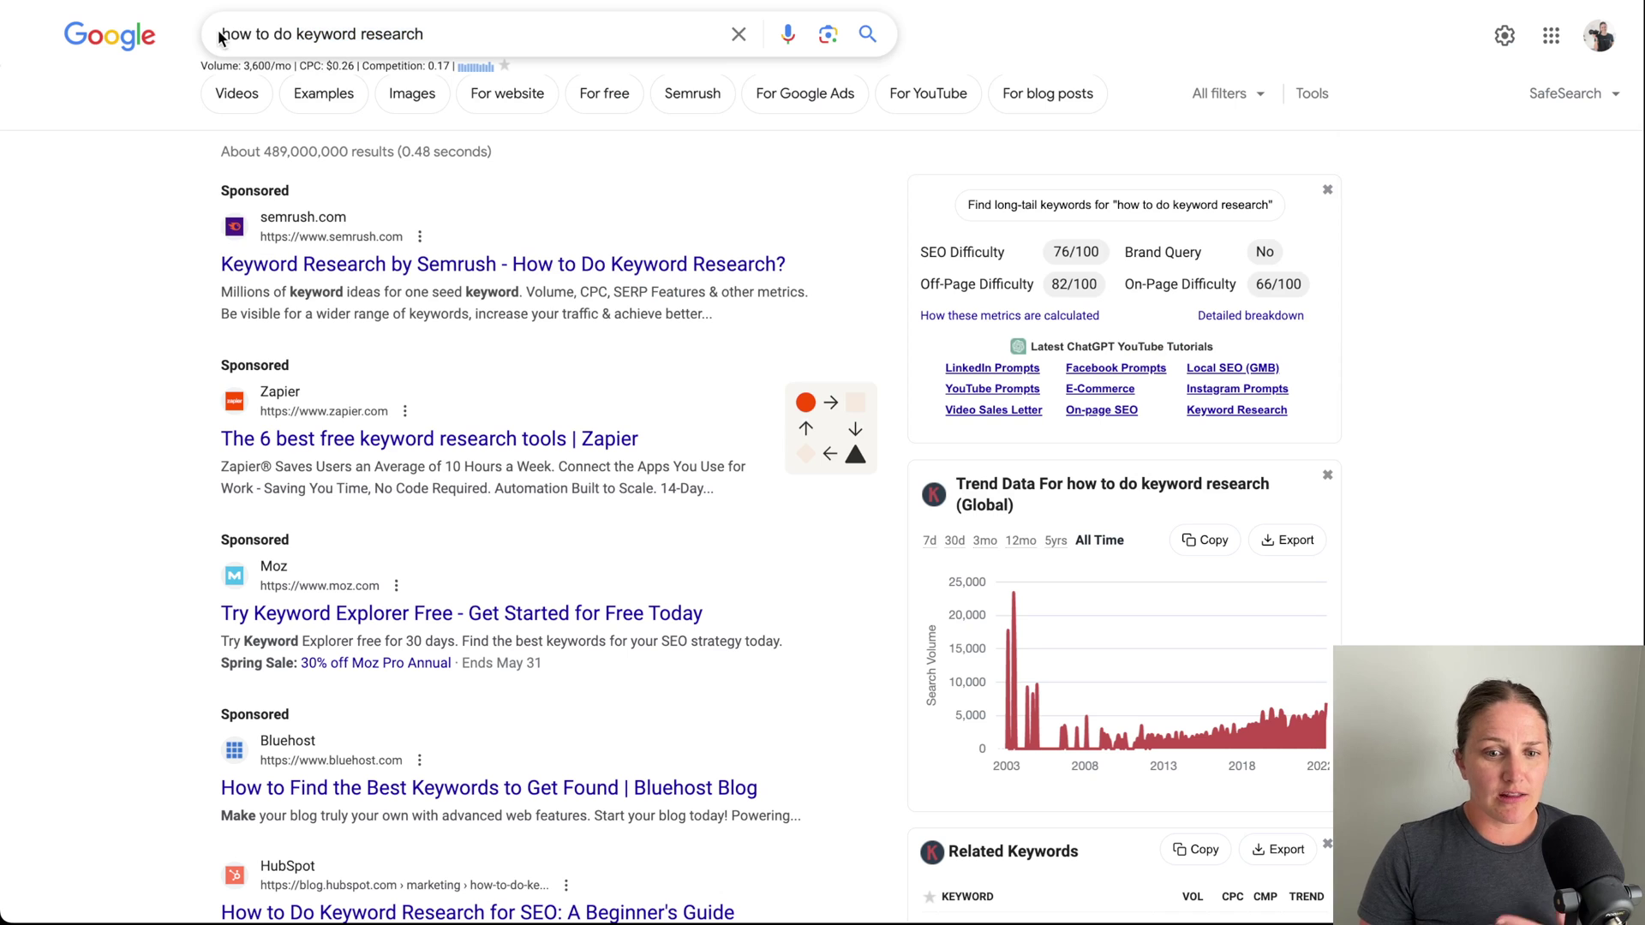
left_click(445, 32)
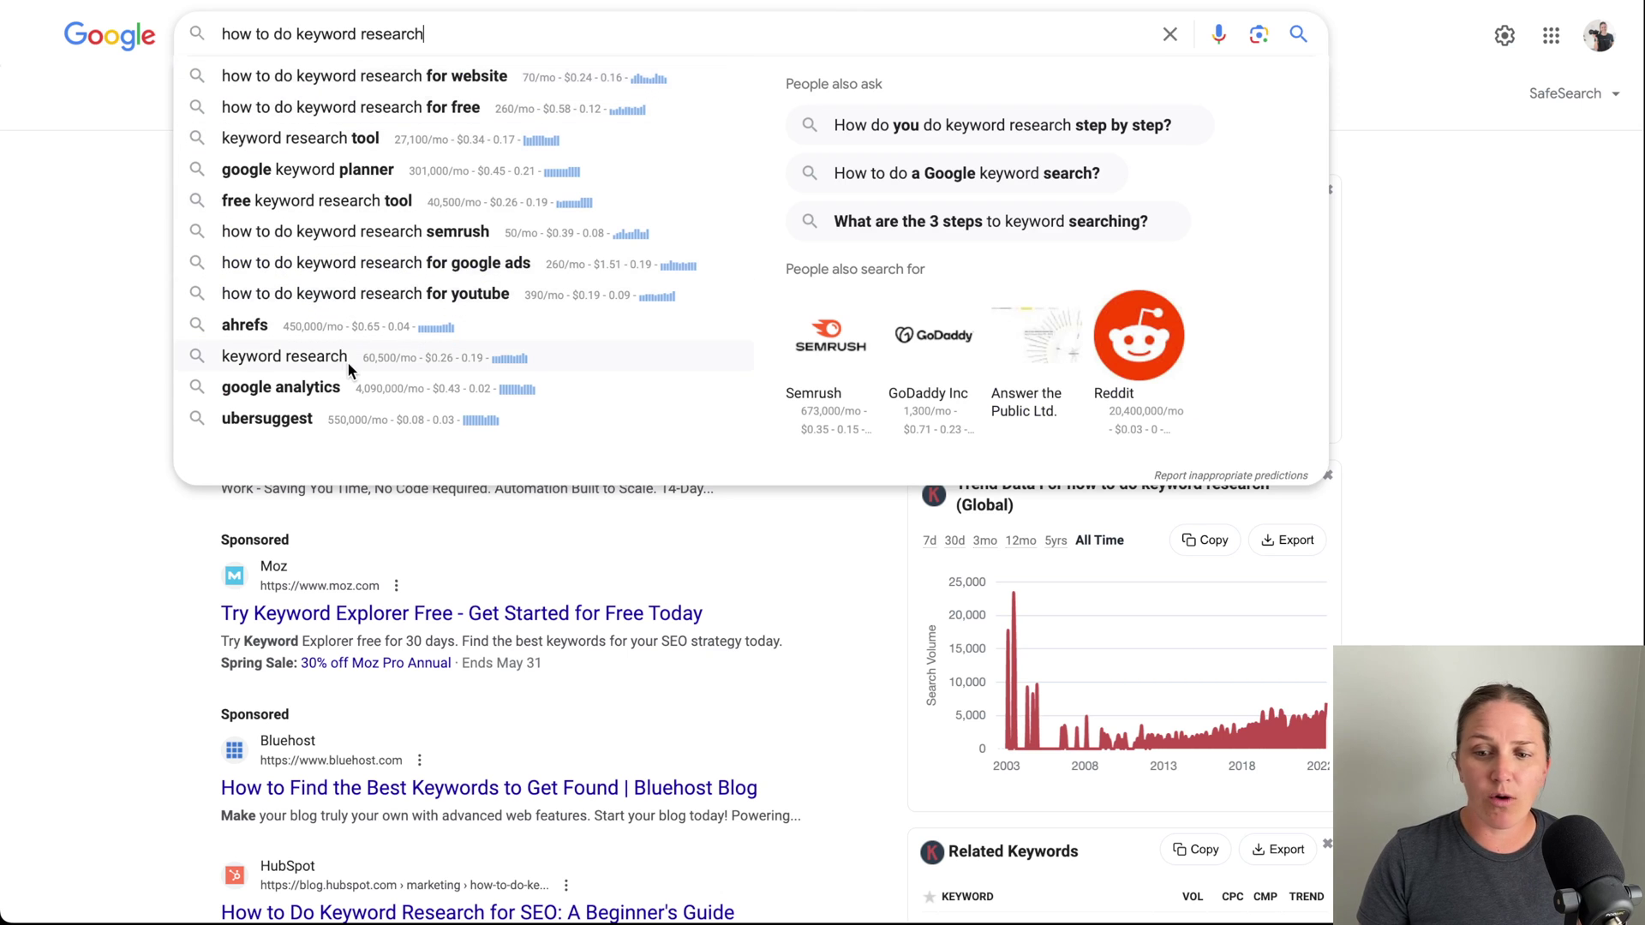
Close the suggestions and view a result's MOZ DA link metrics, e.g. Ahrefs' DA 84/100.
left_click(124, 341)
scroll(341, 343, "down", 6)
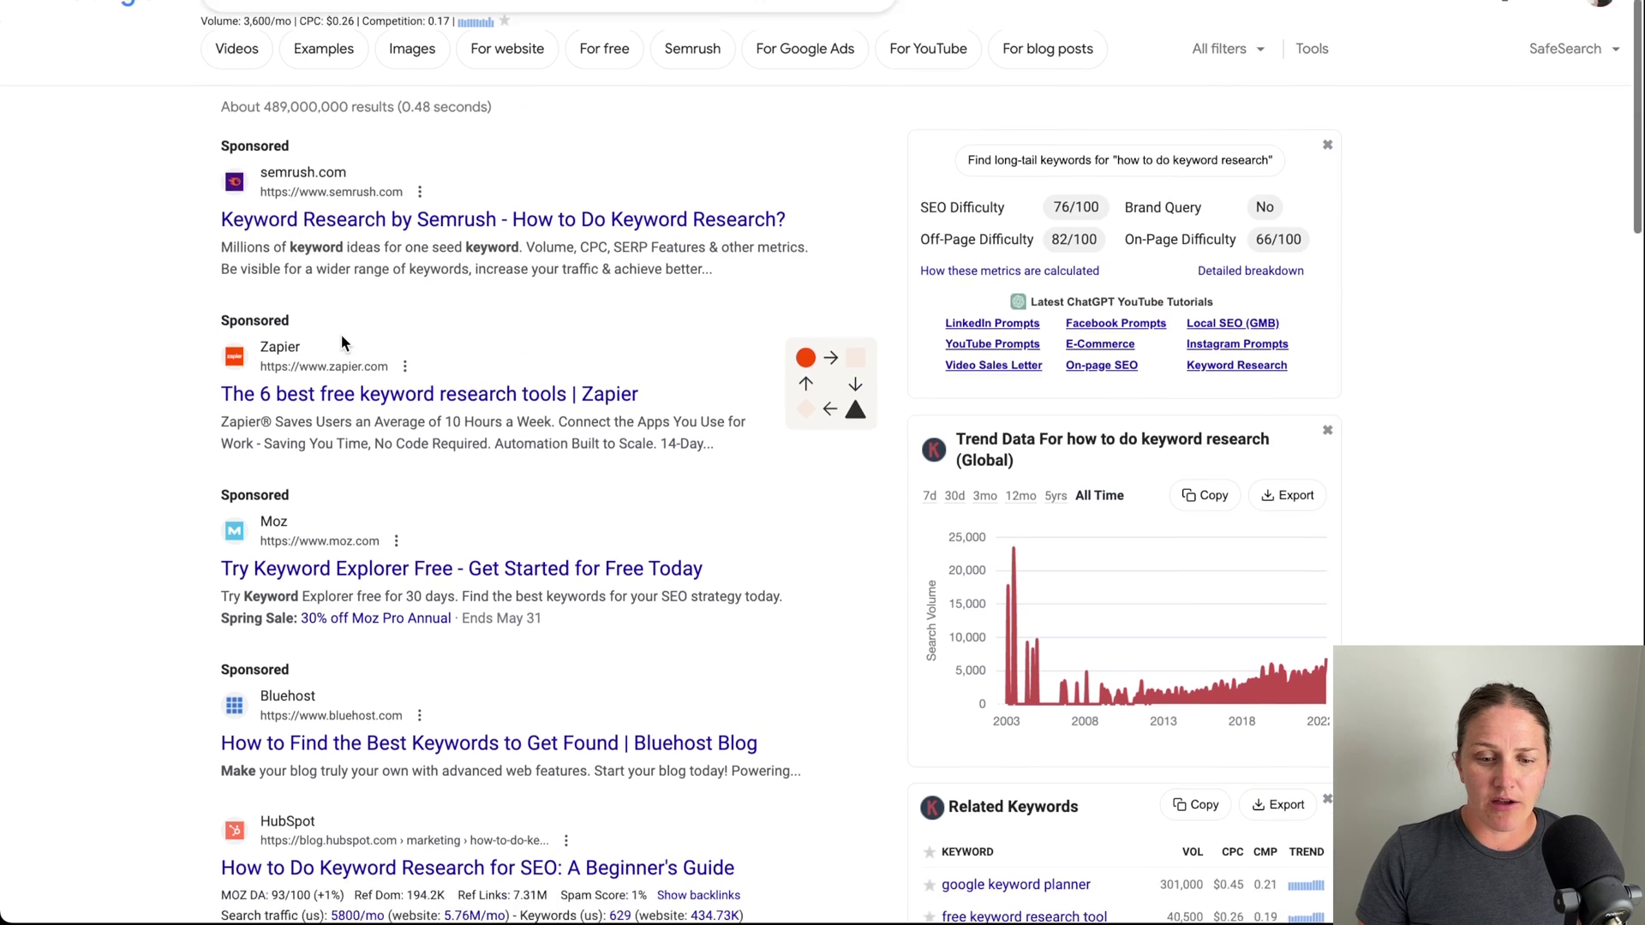
scroll(341, 343, "down", 1)
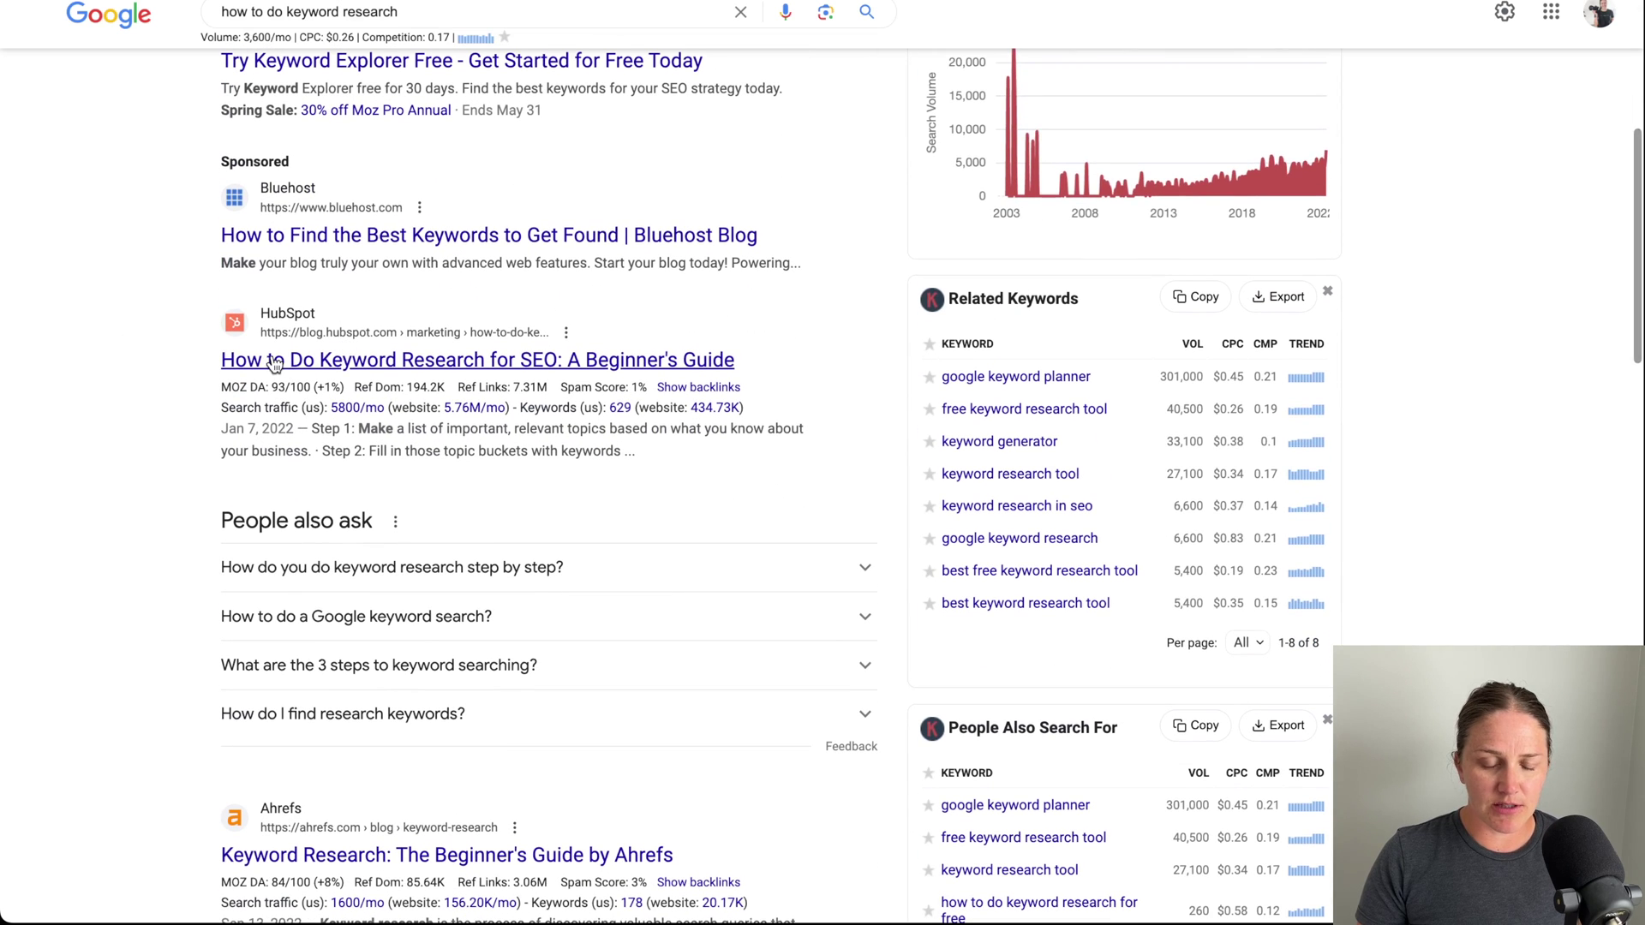
mouse_move(260, 389)
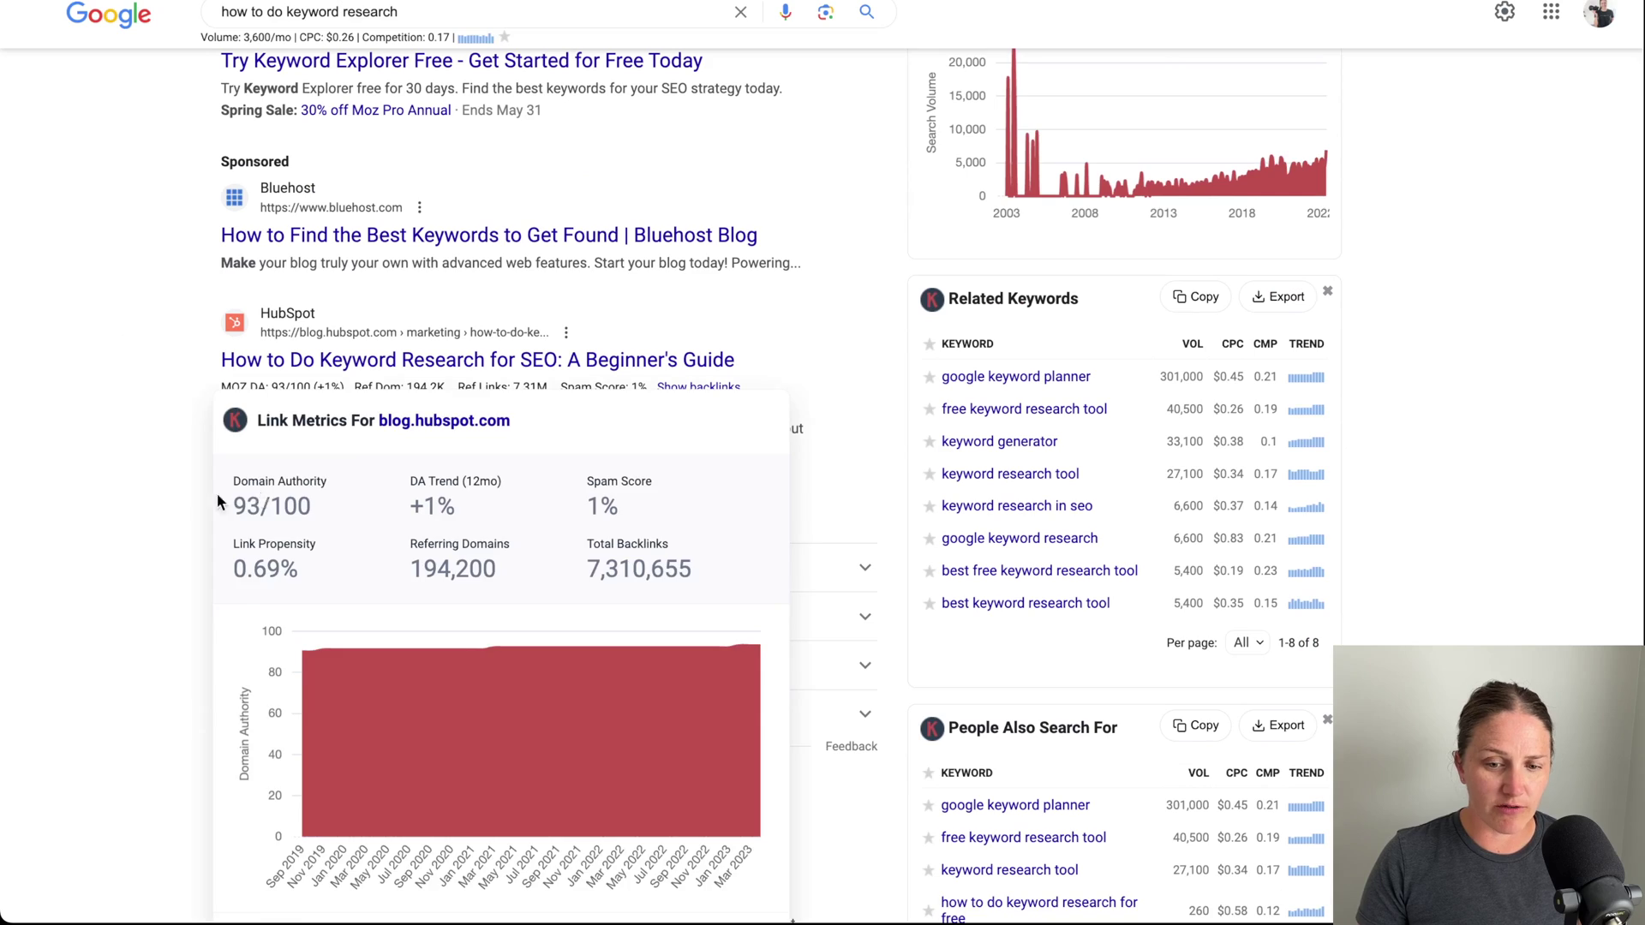
scroll(174, 506, "down", 3)
scroll(173, 496, "down", 1)
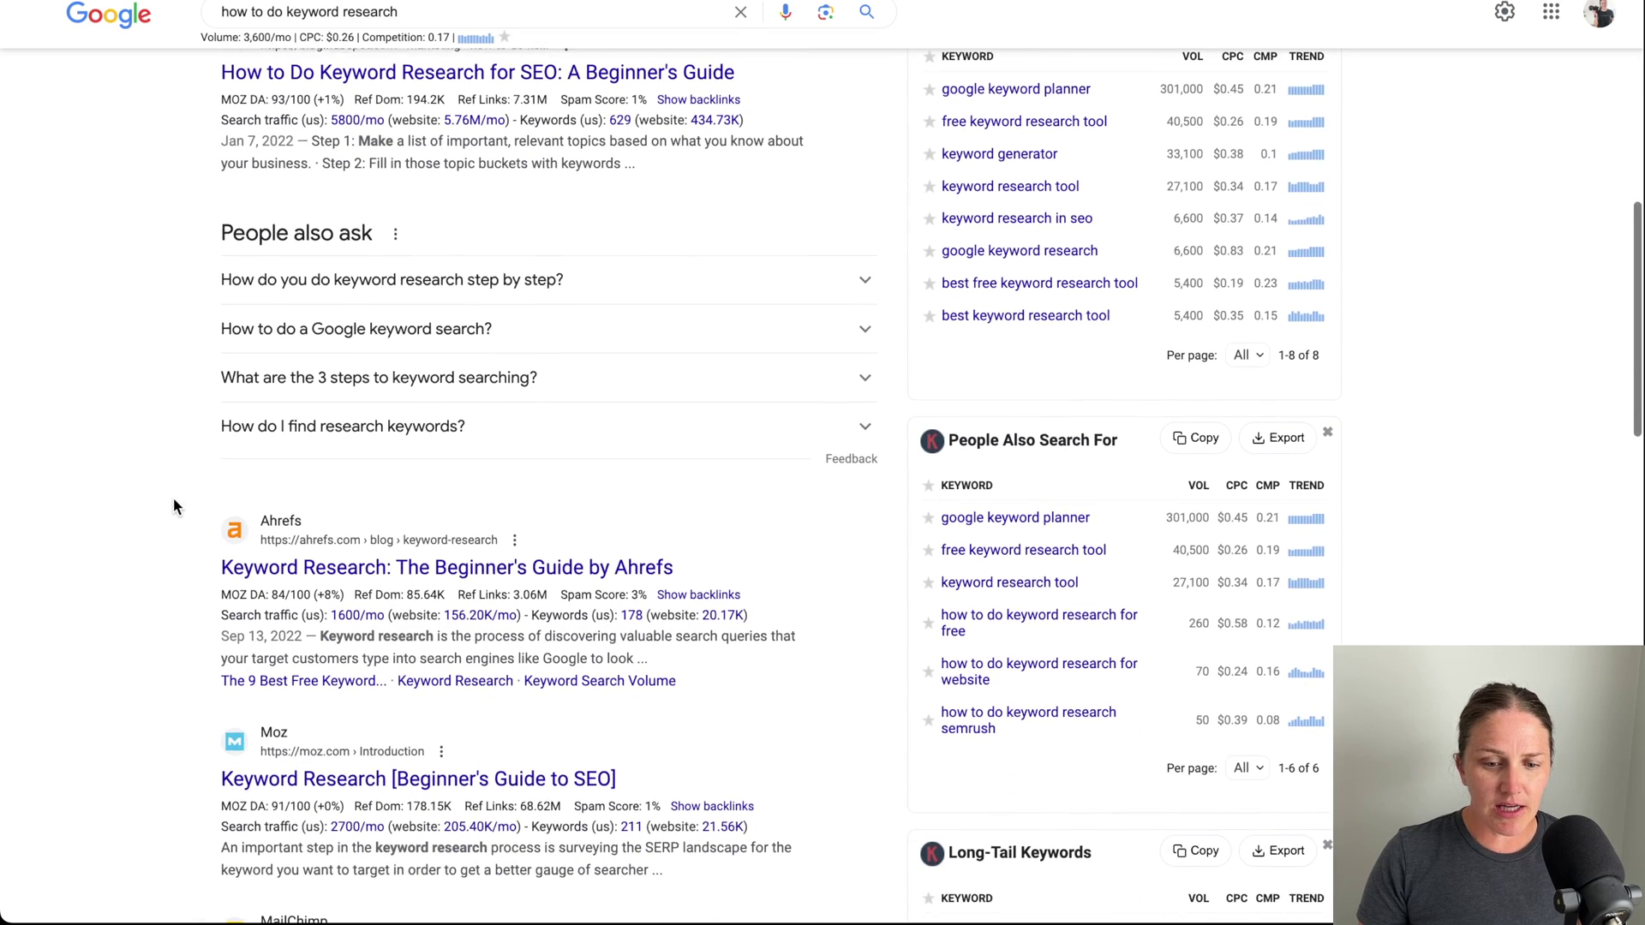
Scroll through the remaining results and their per-site link metrics.
scroll(287, 522, "up", 3)
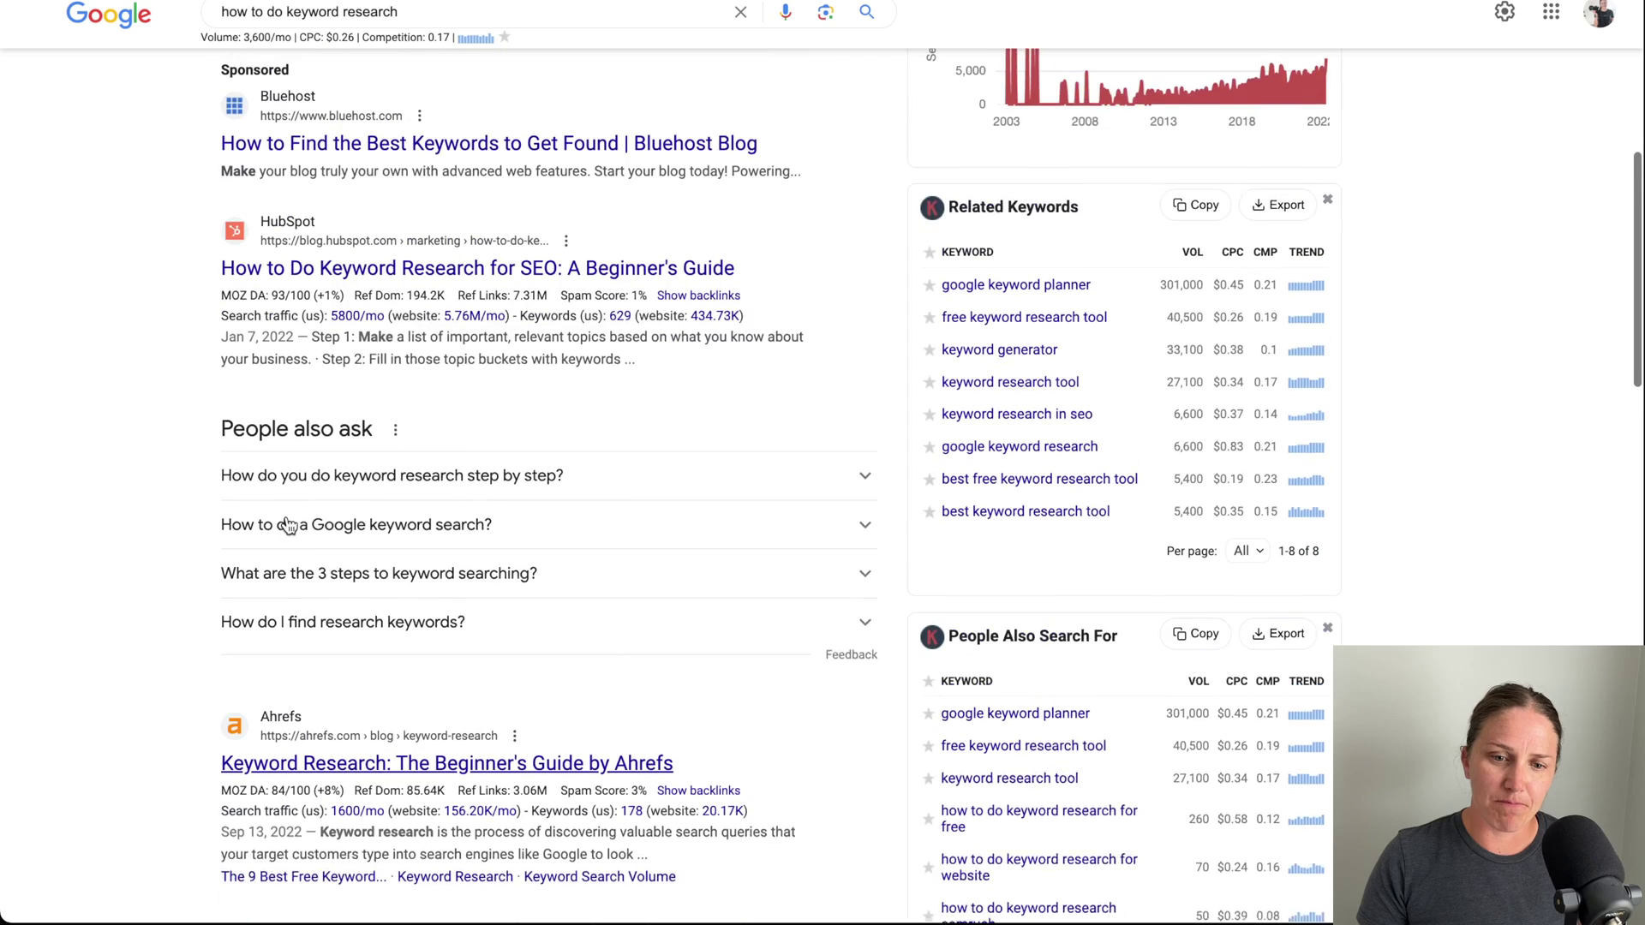
scroll(292, 539, "down", 3)
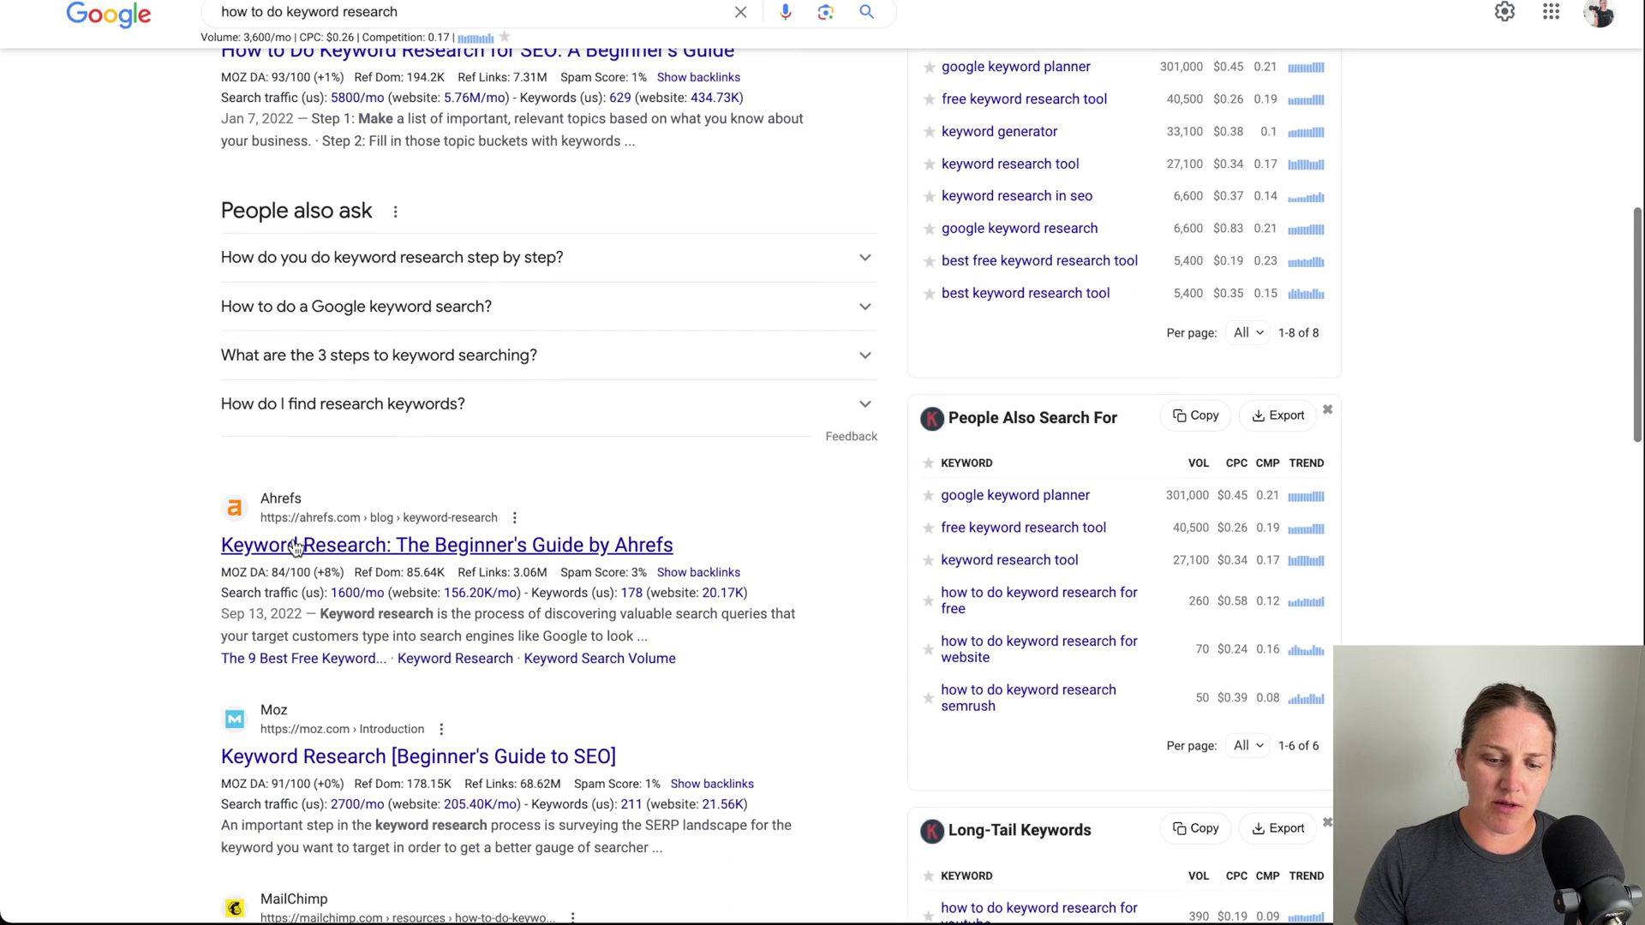
scroll(294, 557, "down", 1)
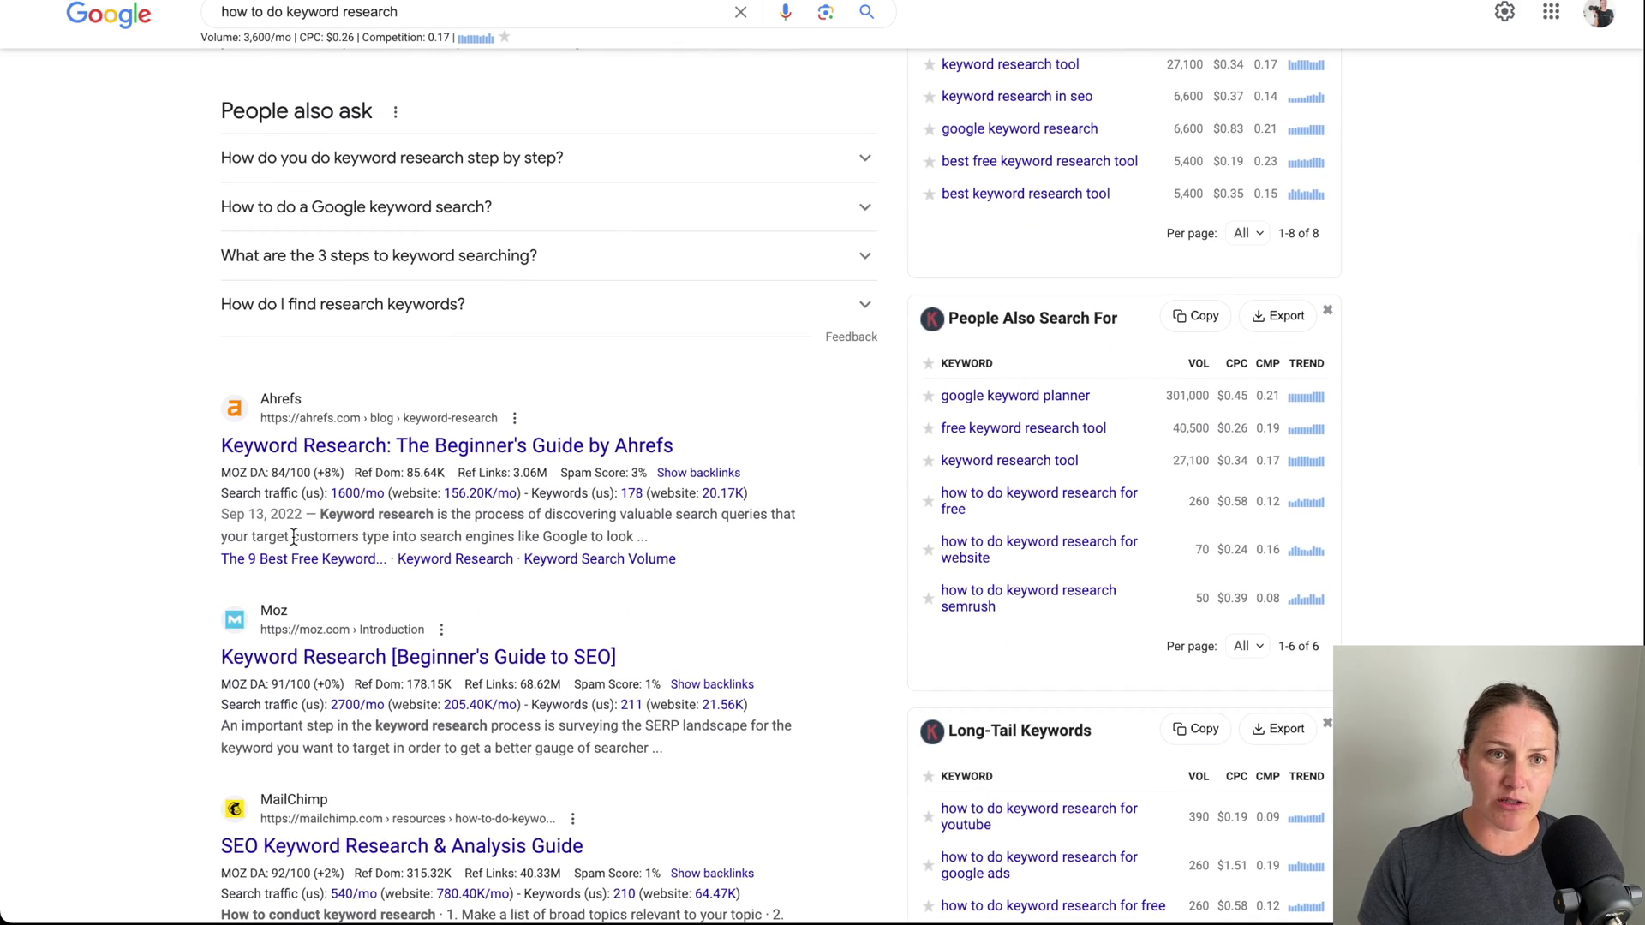
scroll(294, 536, "down", 2)
scroll(293, 537, "down", 3)
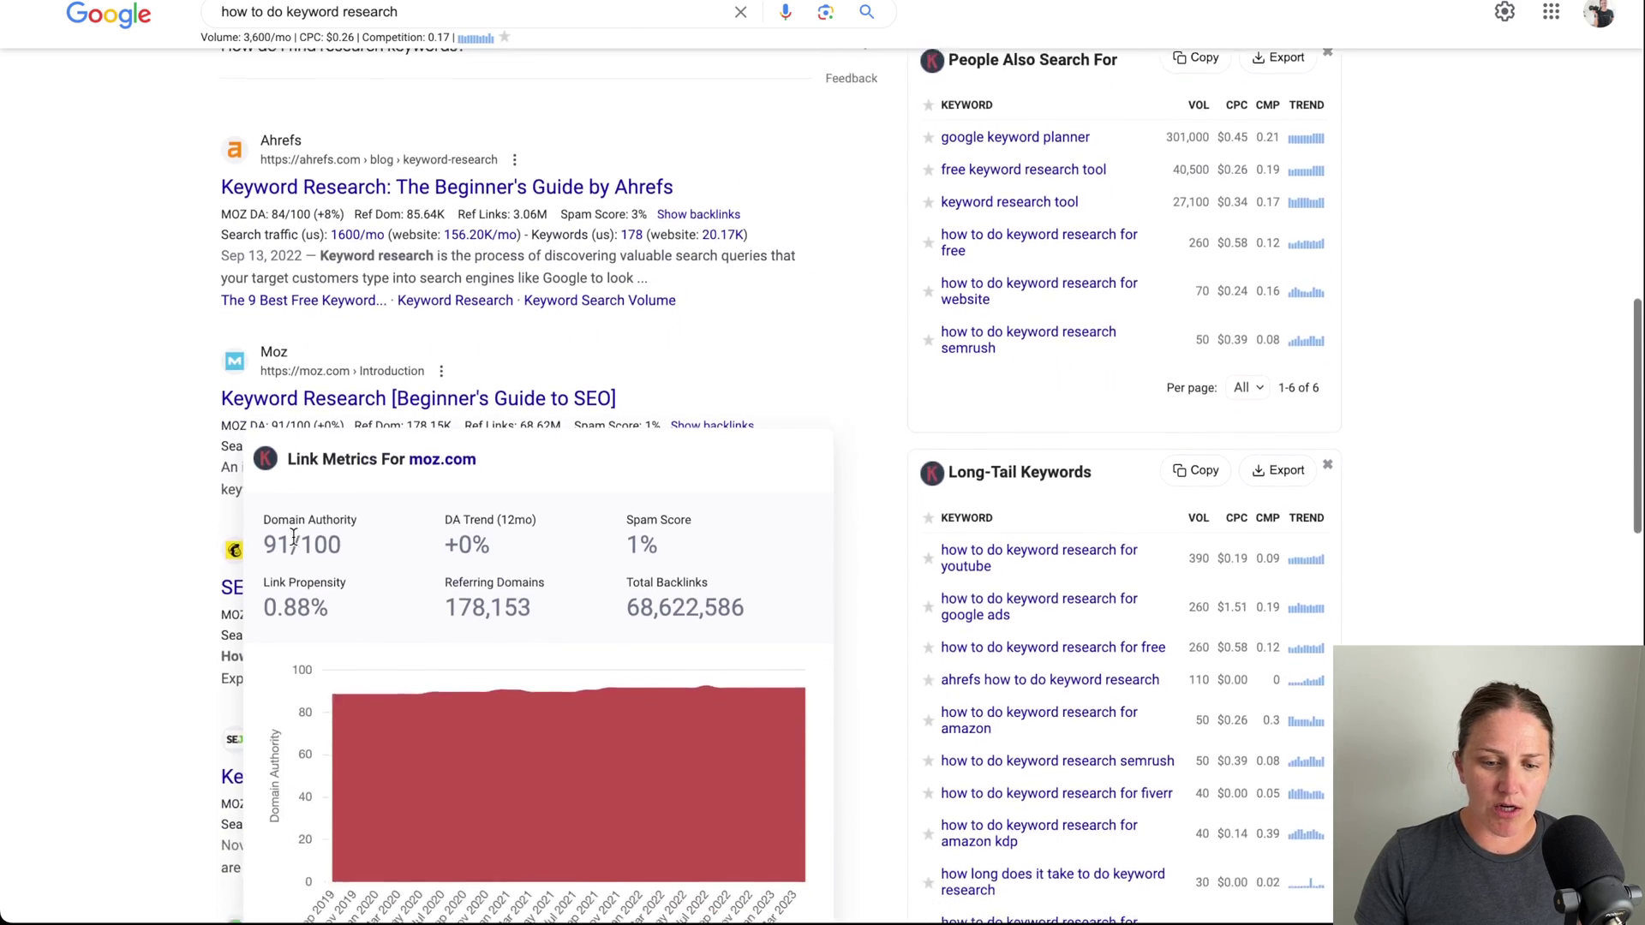
scroll(137, 632, "down", 1)
scroll(138, 626, "down", 3)
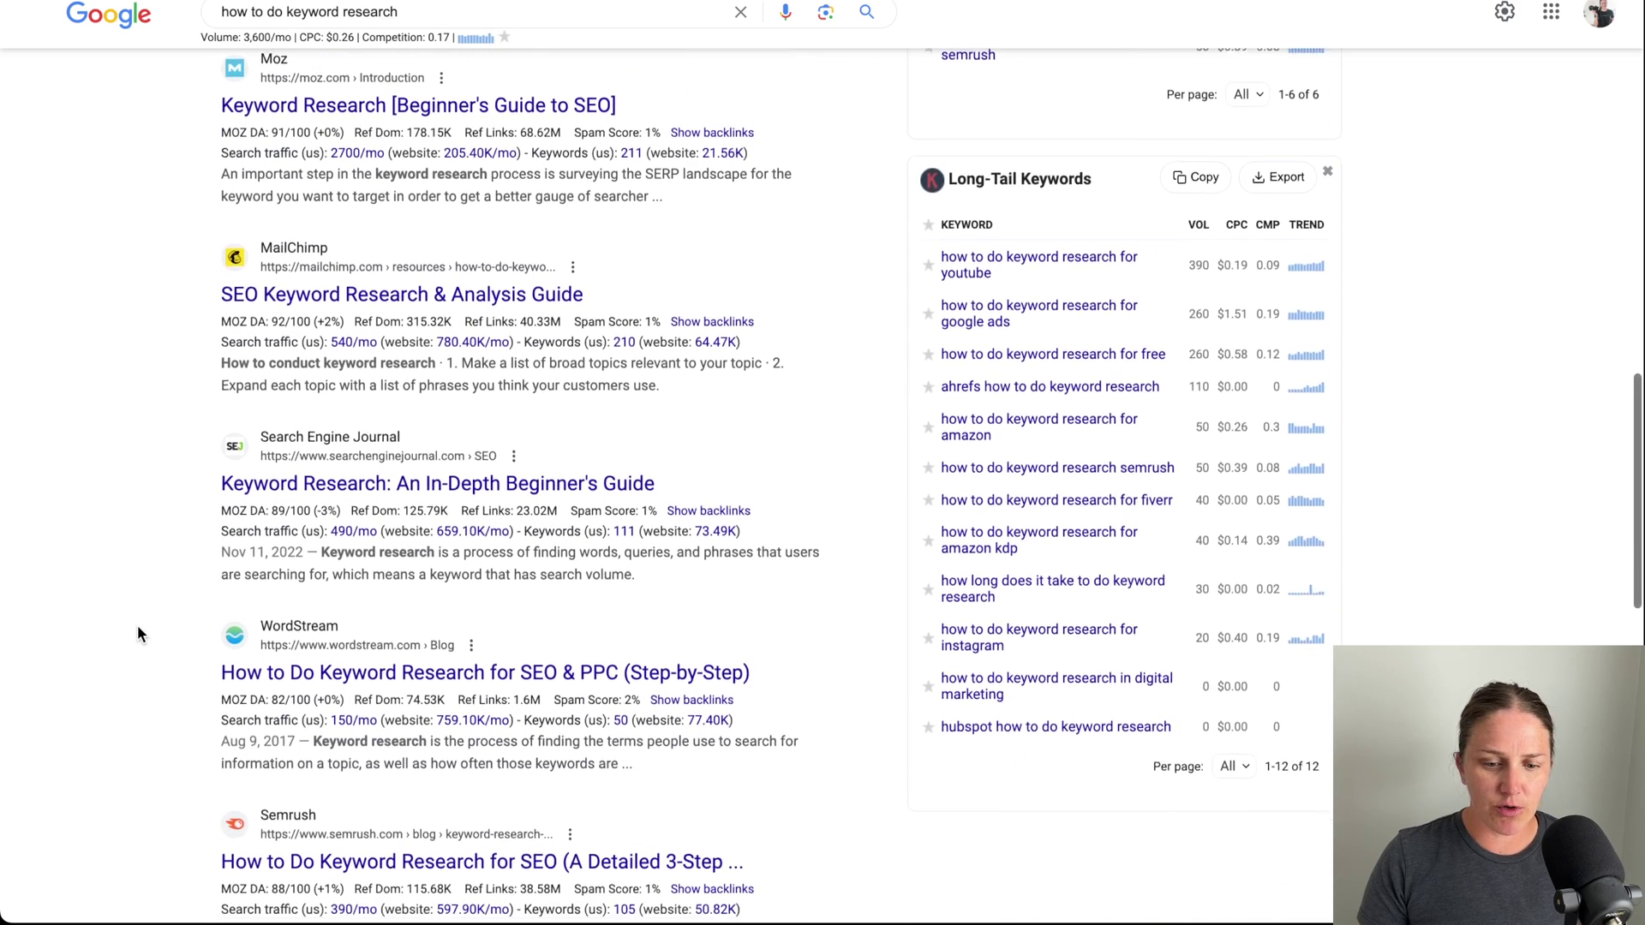
scroll(138, 633, "down", 2)
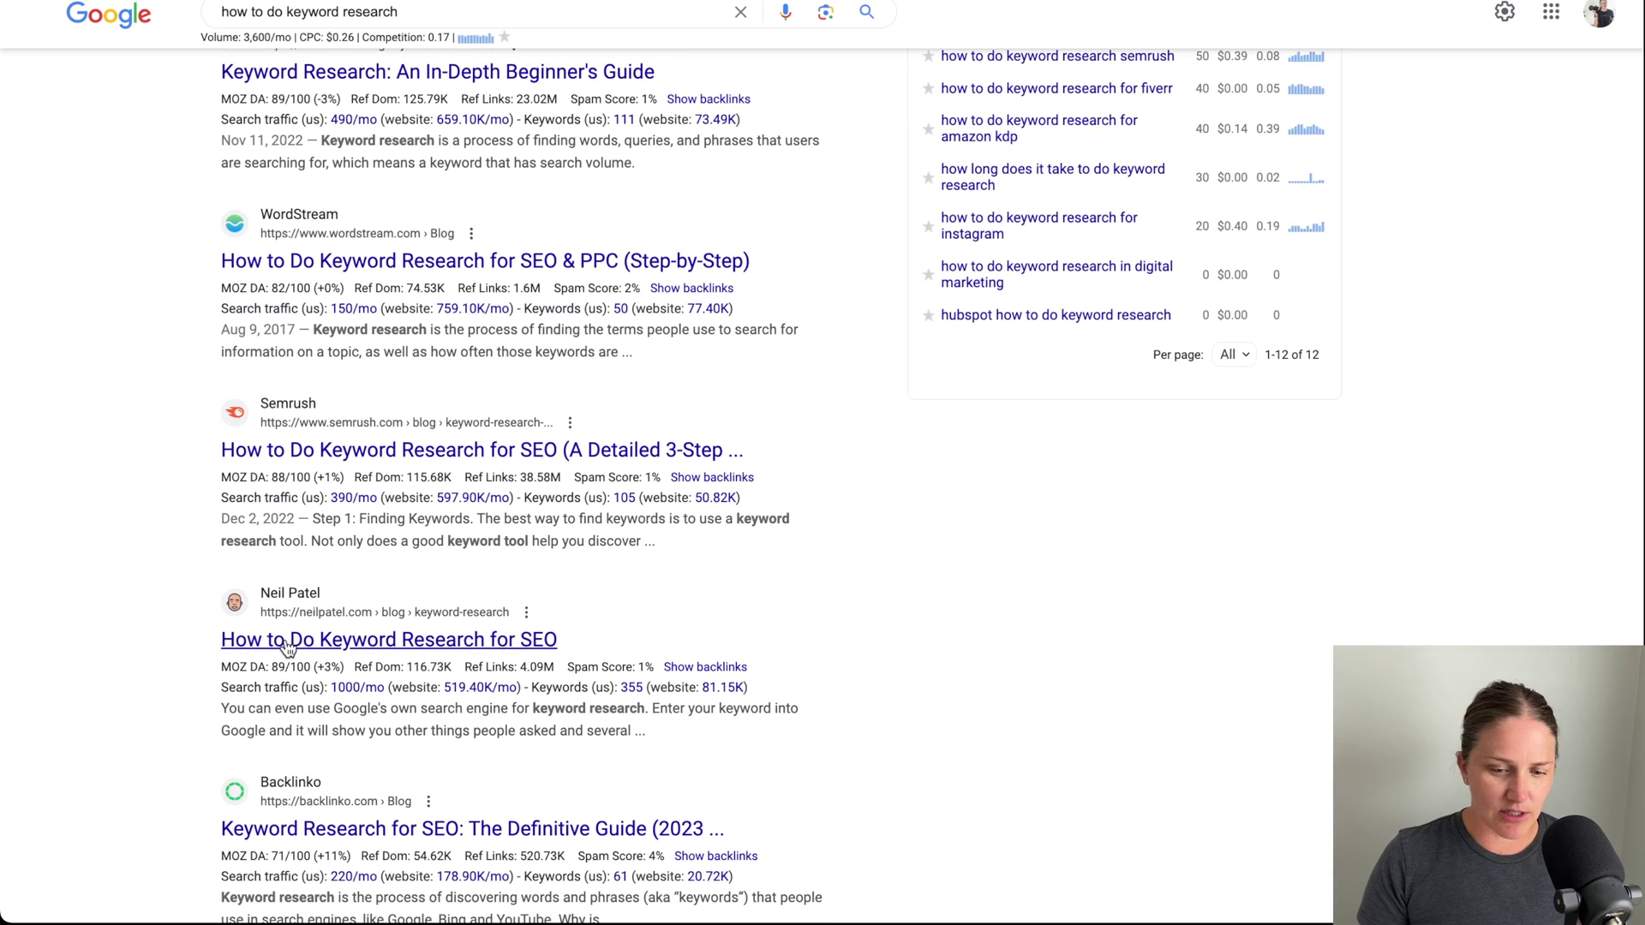
scroll(284, 643, "down", 2)
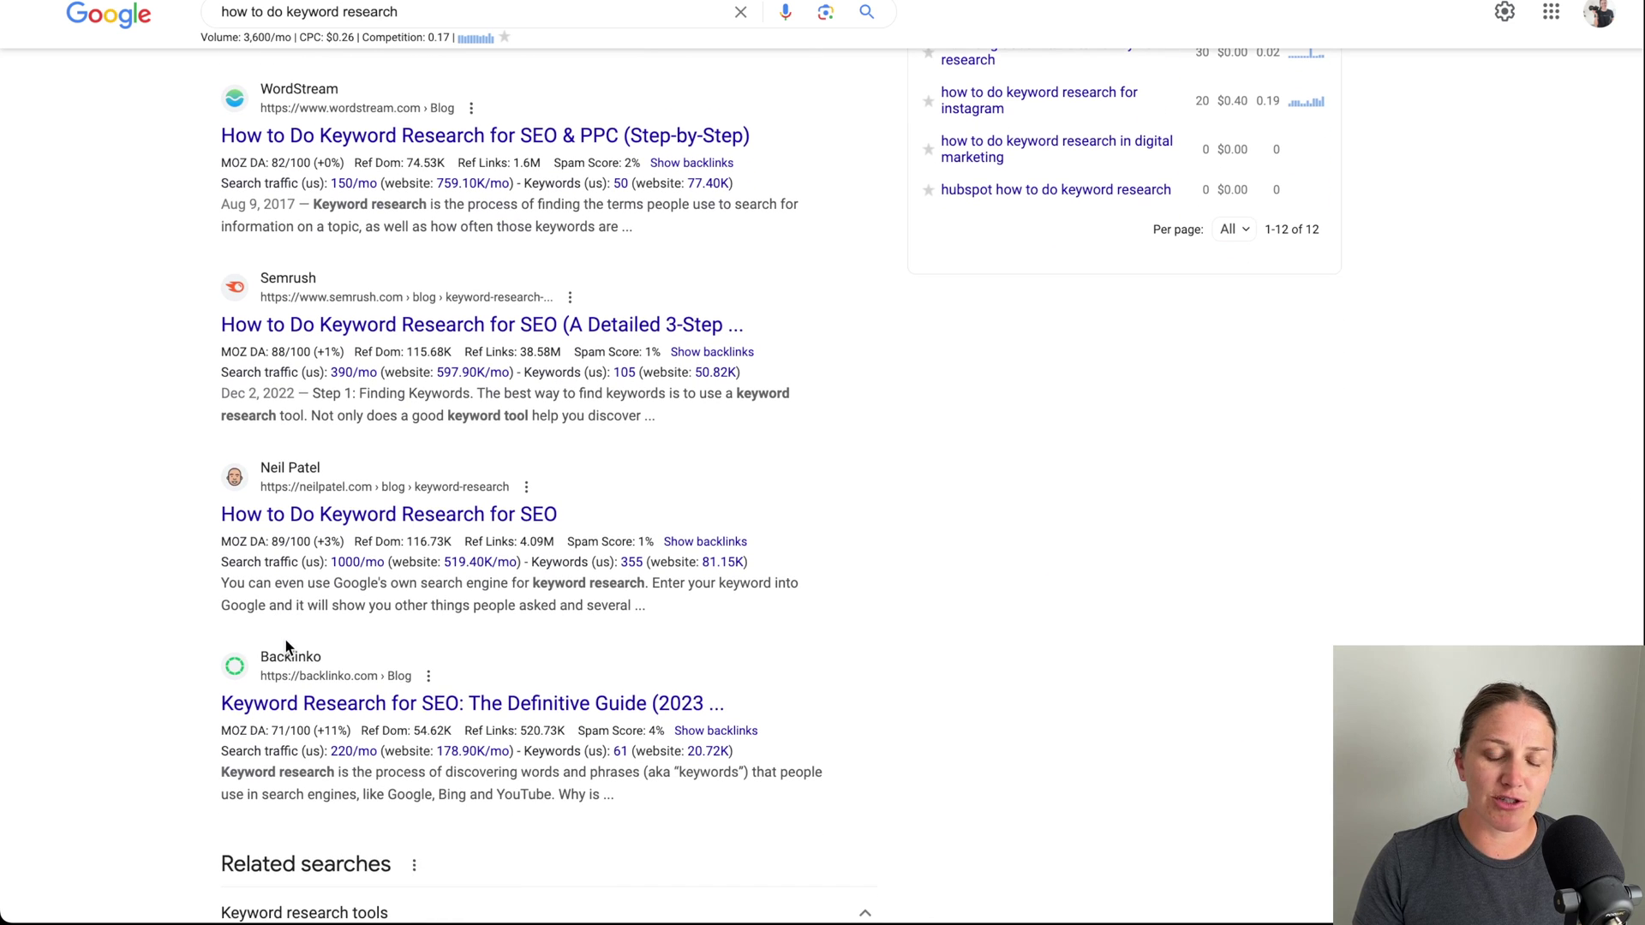
scroll(286, 644, "down", 2)
scroll(286, 641, "down", 4)
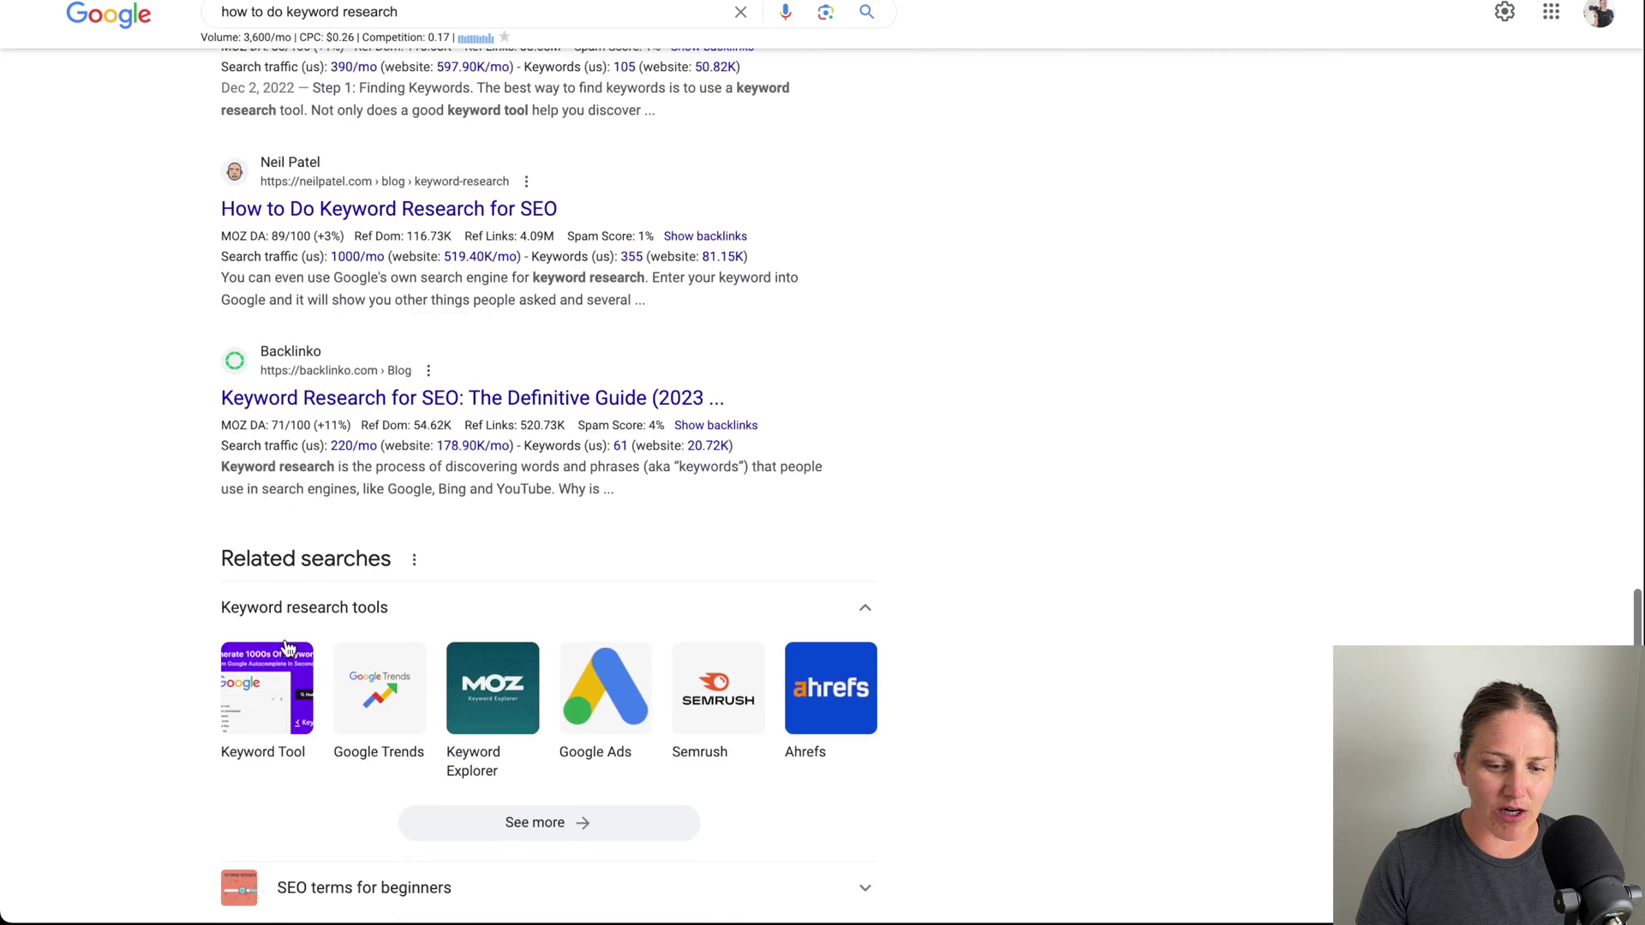
scroll(286, 648, "up", 20)
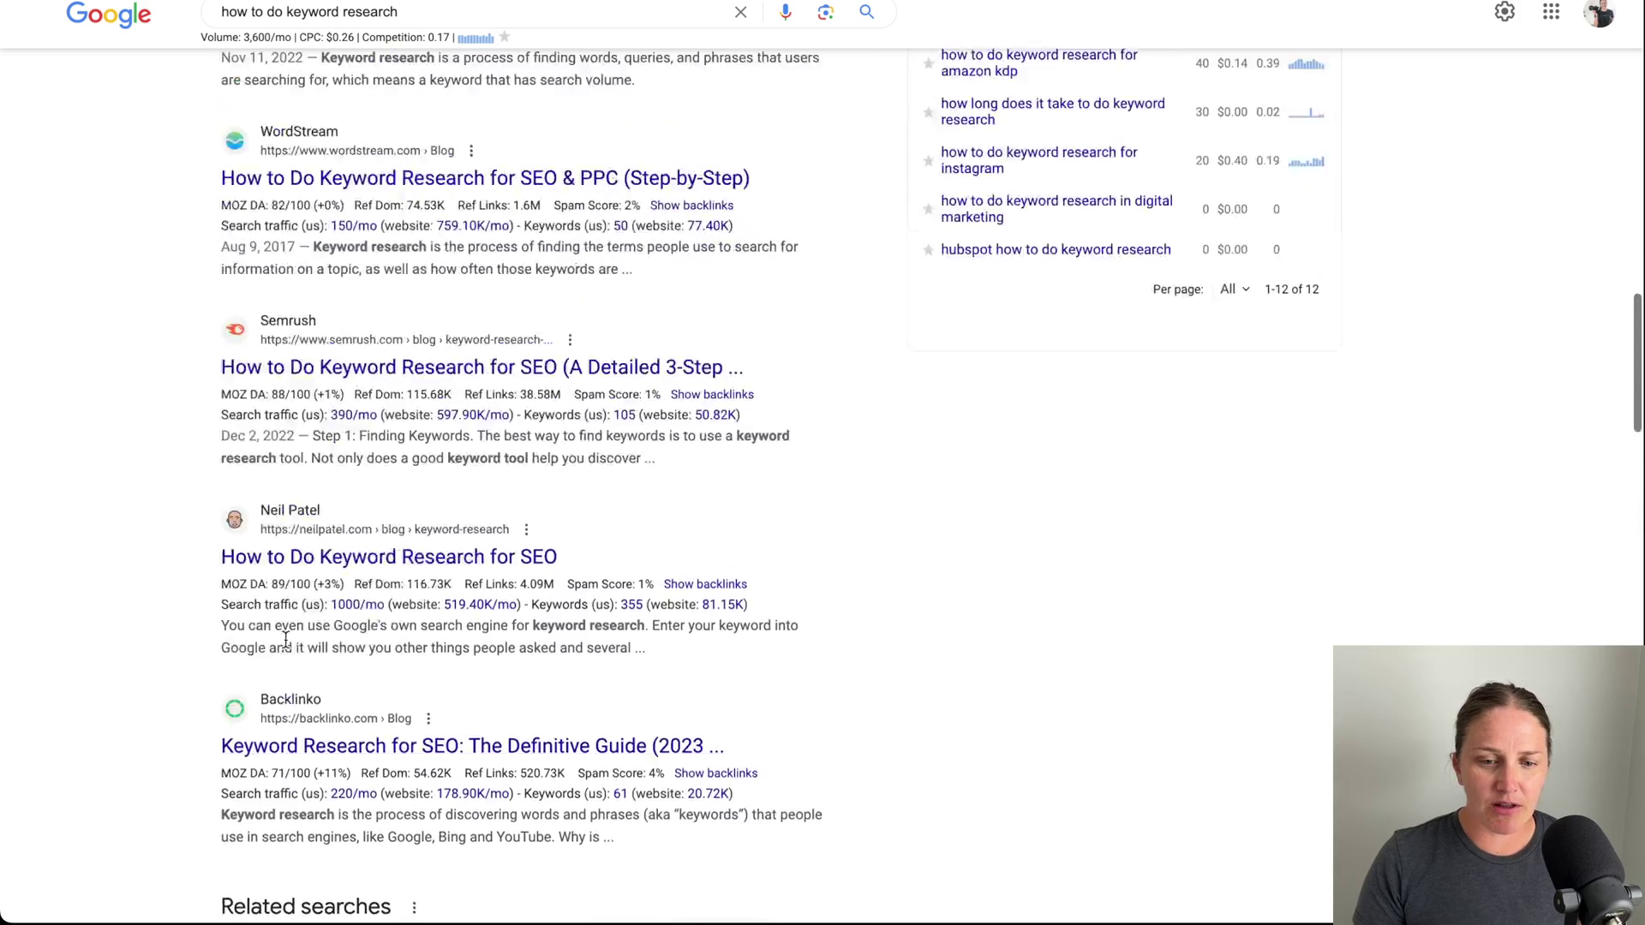
scroll(286, 641, "up", 3)
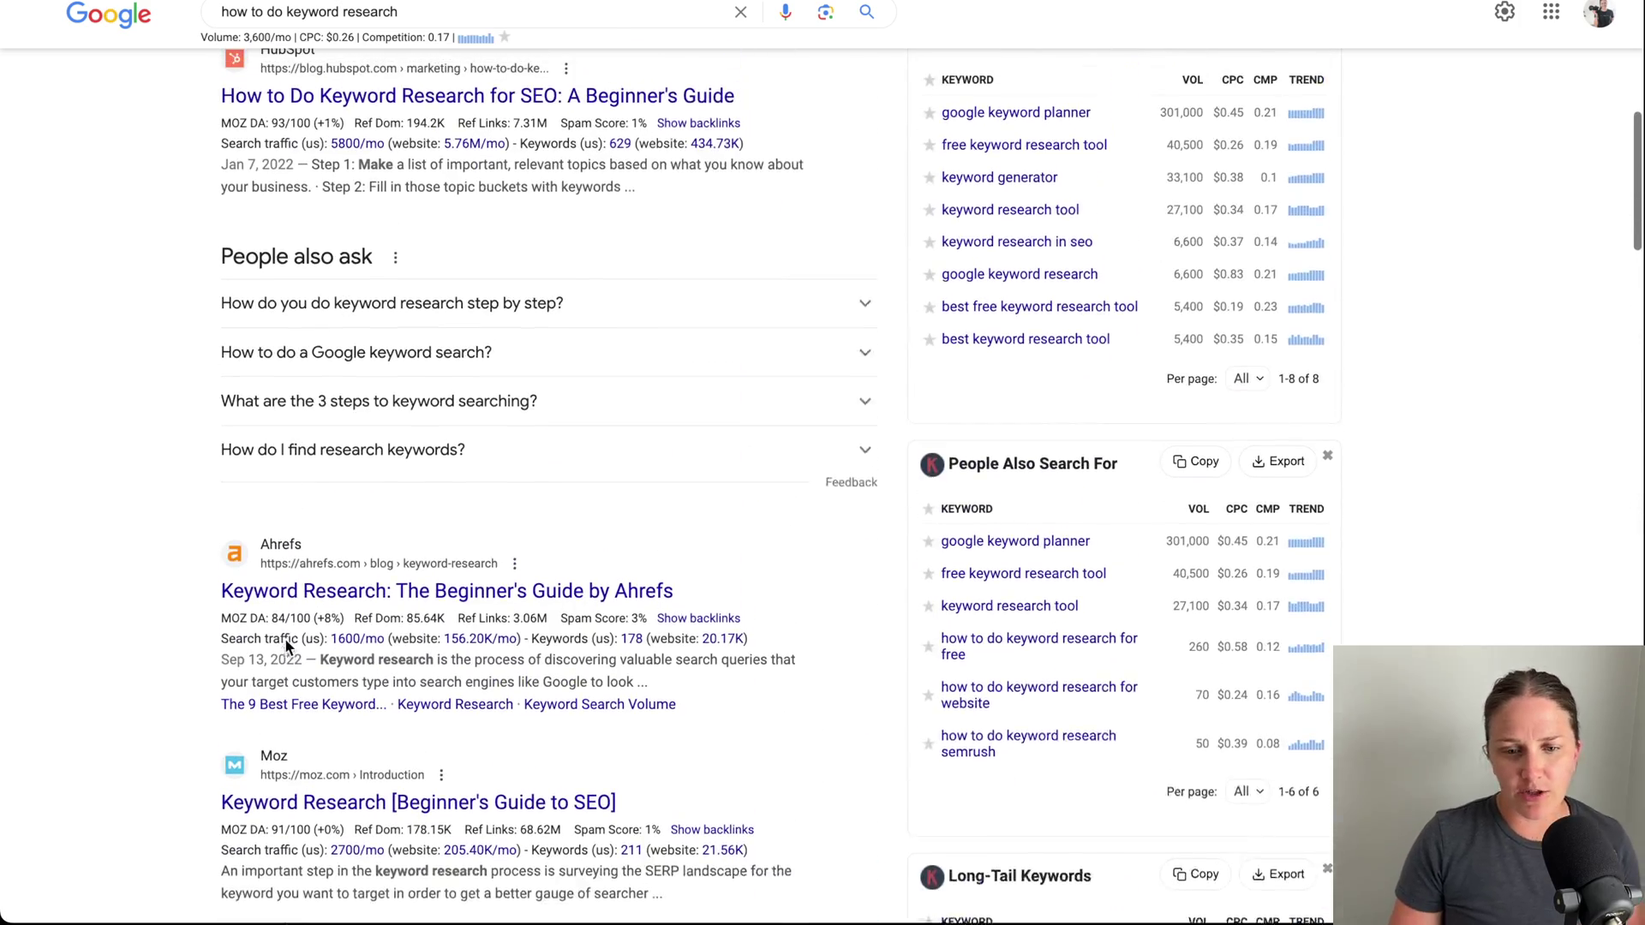
Expand the first People also ask question to read its six-step answer, then collapse it.
left_click_drag(185, 291, 605, 533)
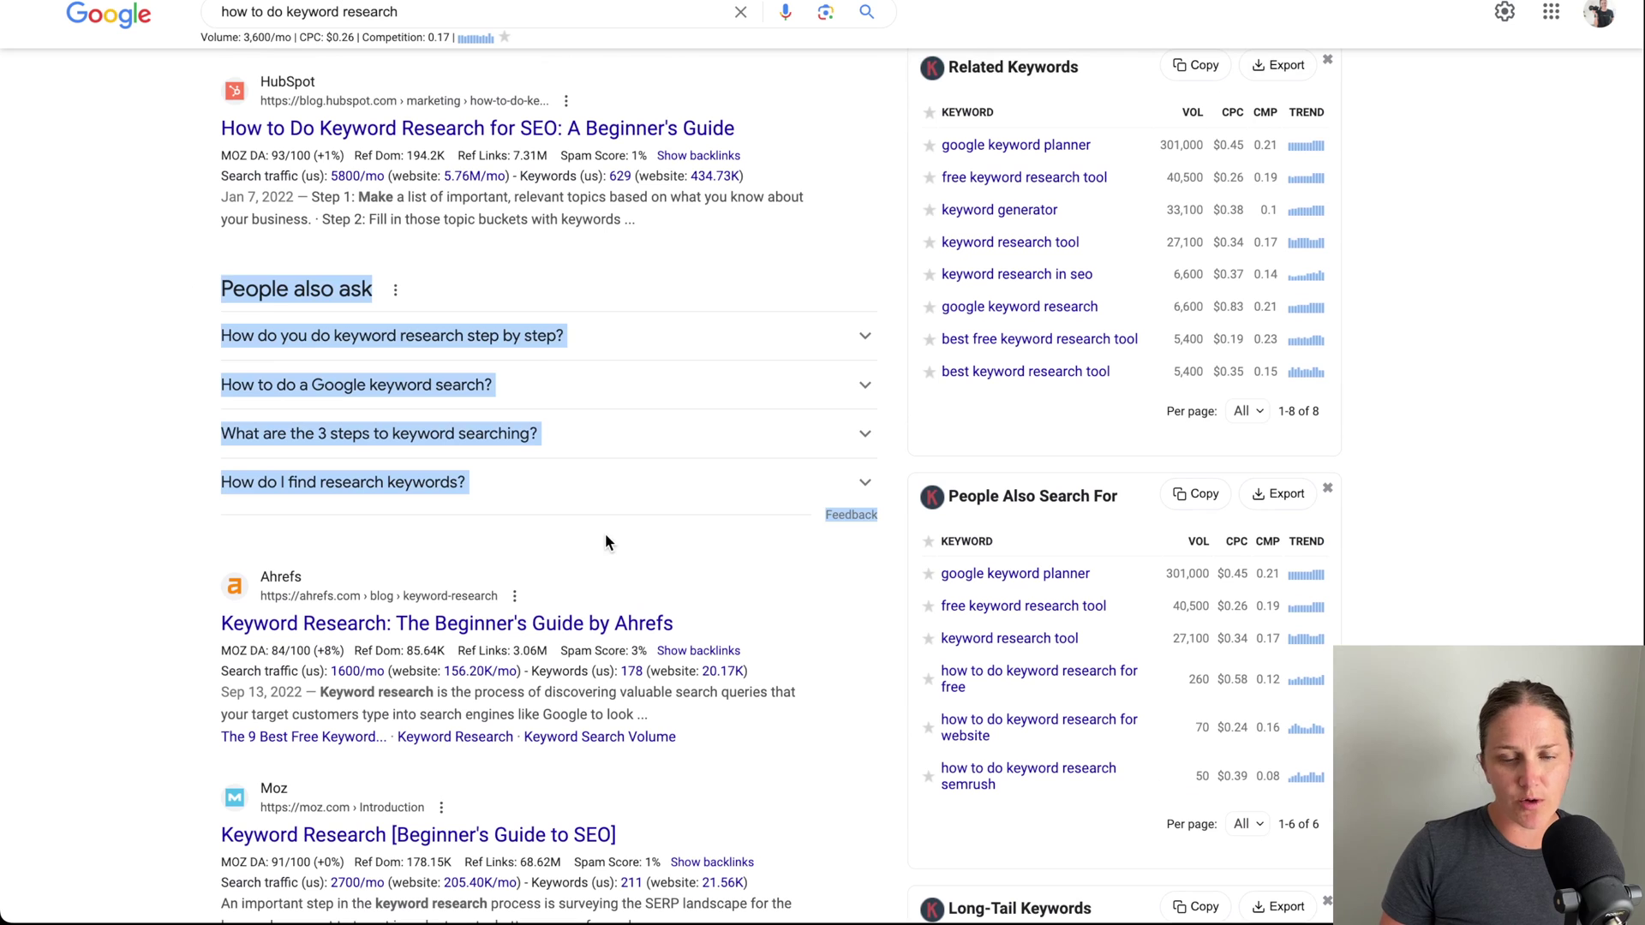
left_click(137, 334)
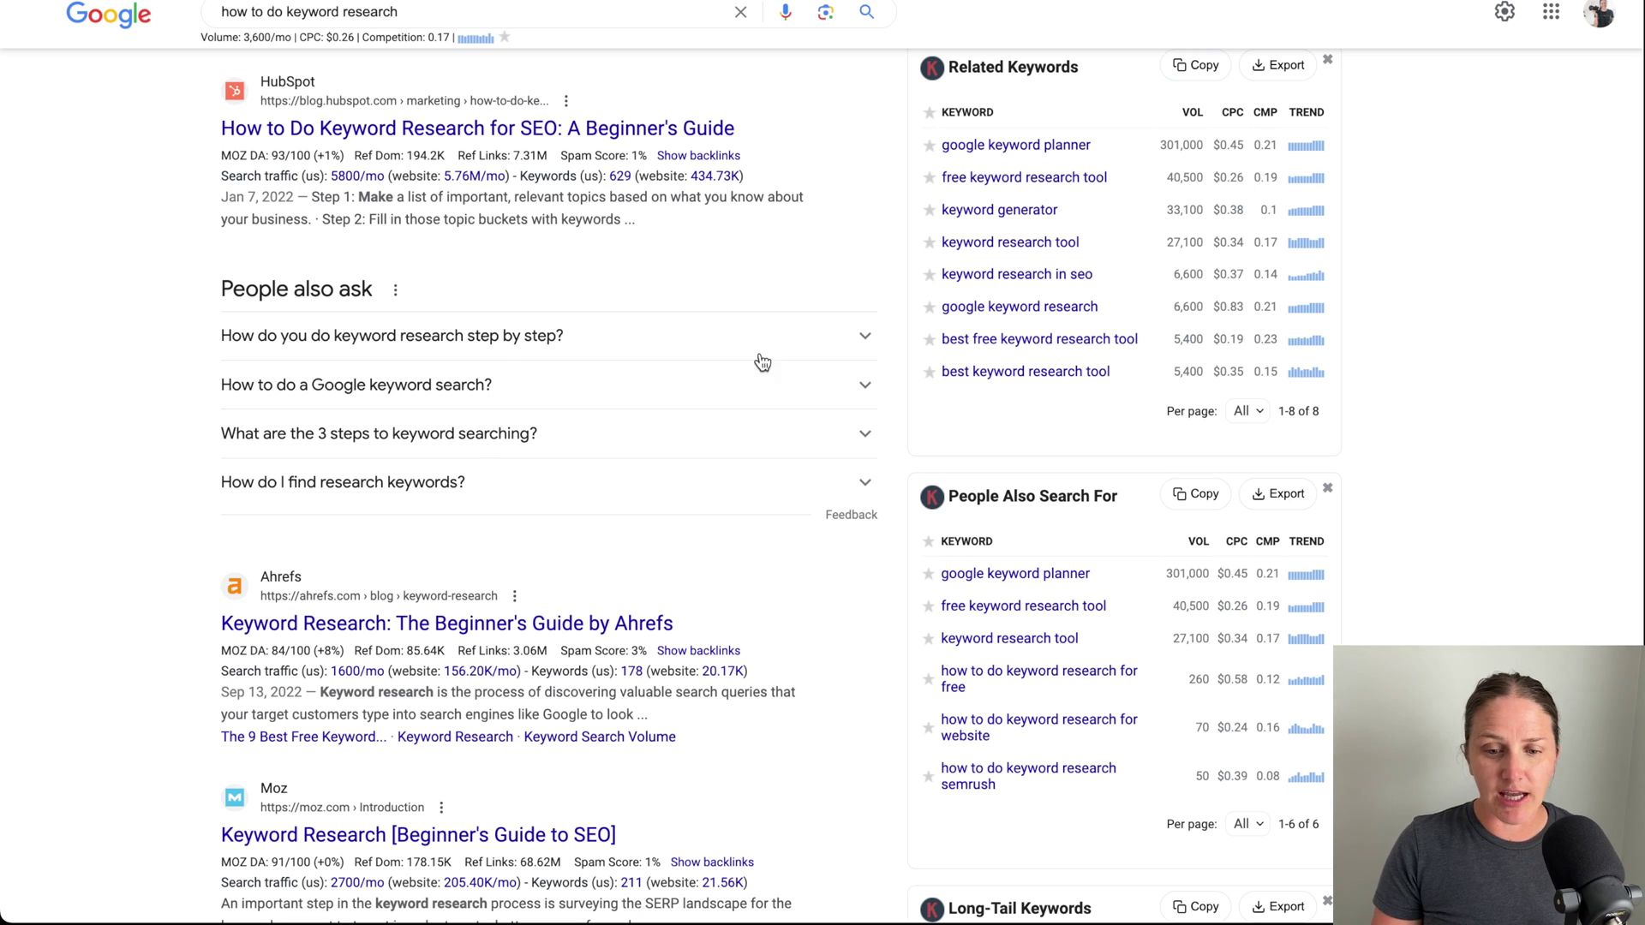
left_click(866, 340)
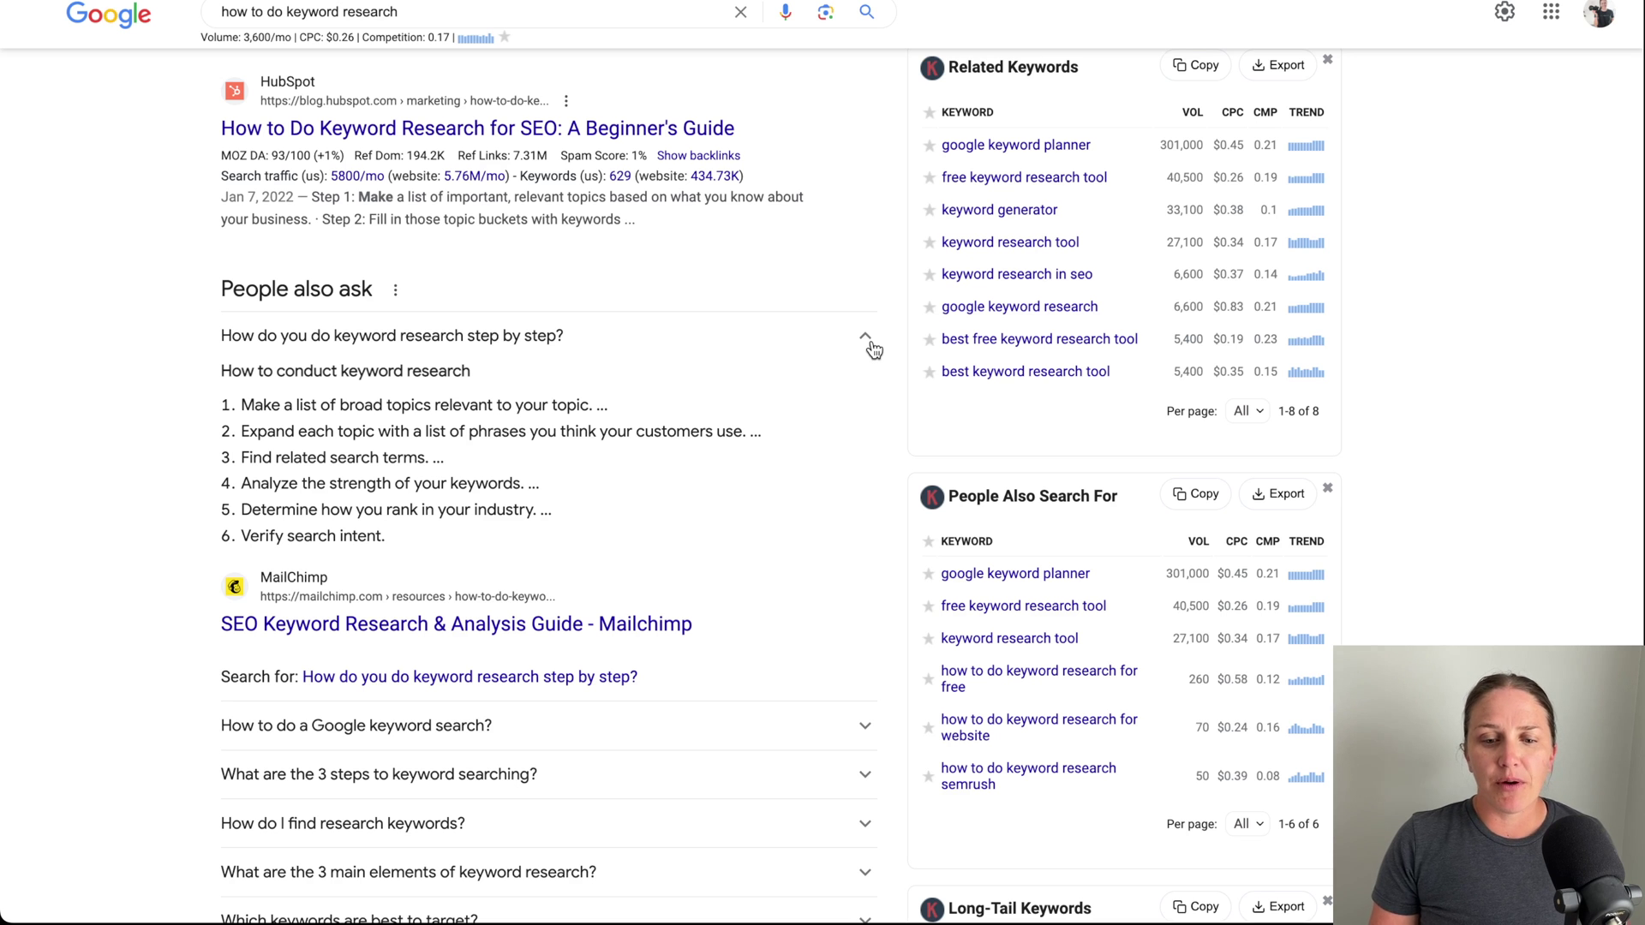
scroll(766, 486, "down", 1)
scroll(766, 486, "down", 3)
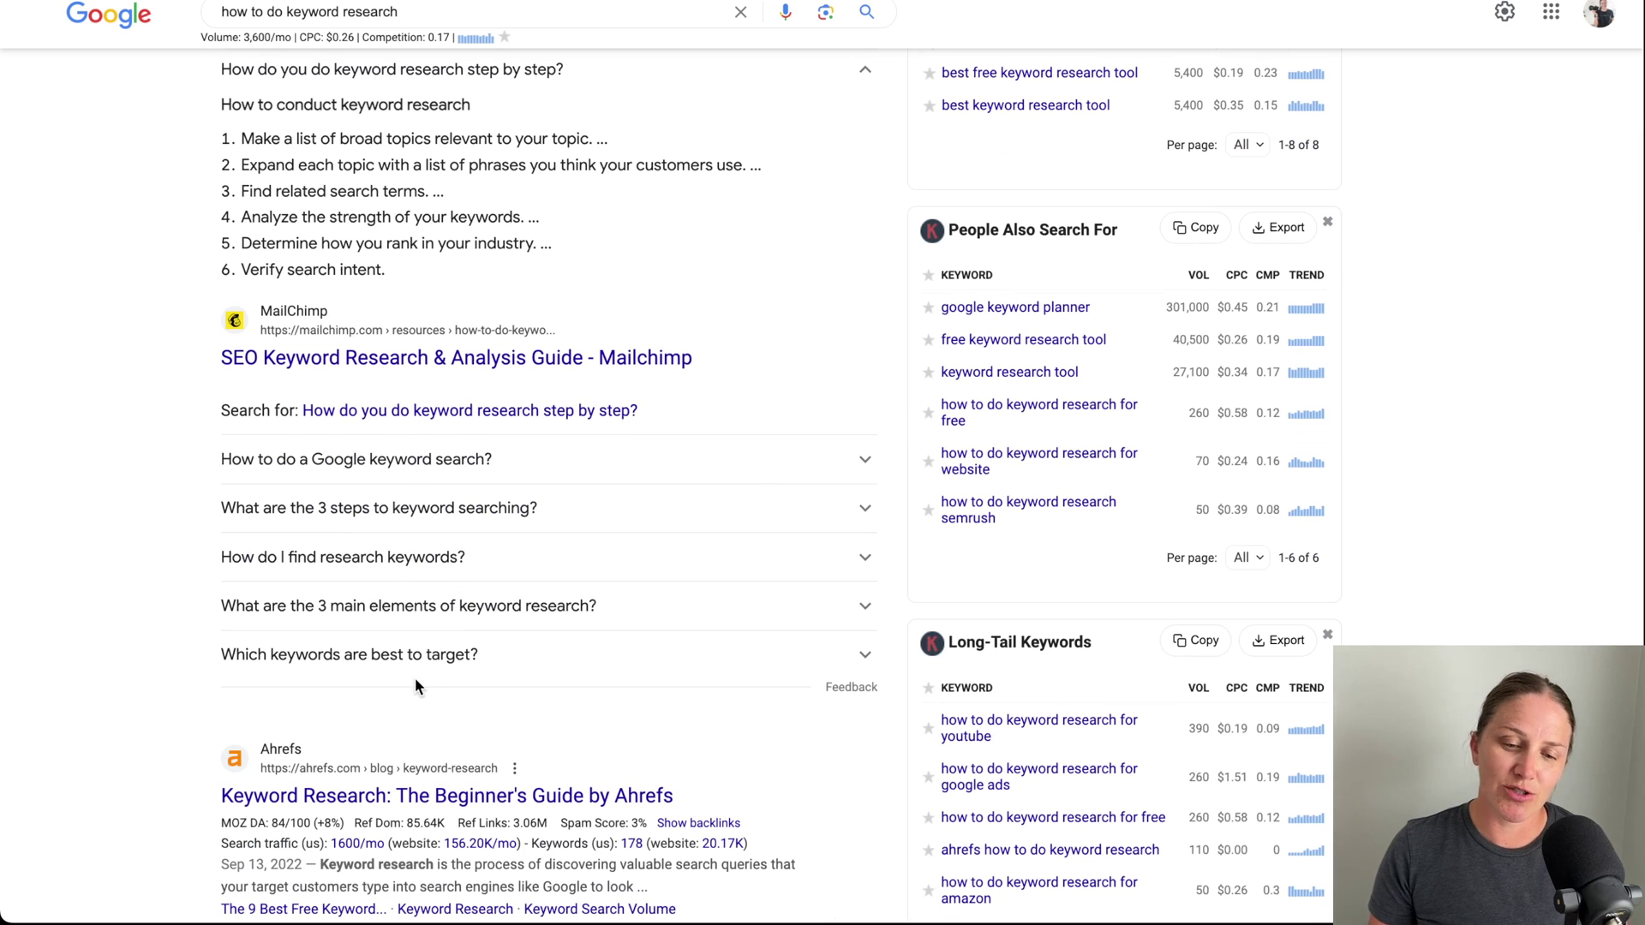
scroll(414, 677, "up", 2)
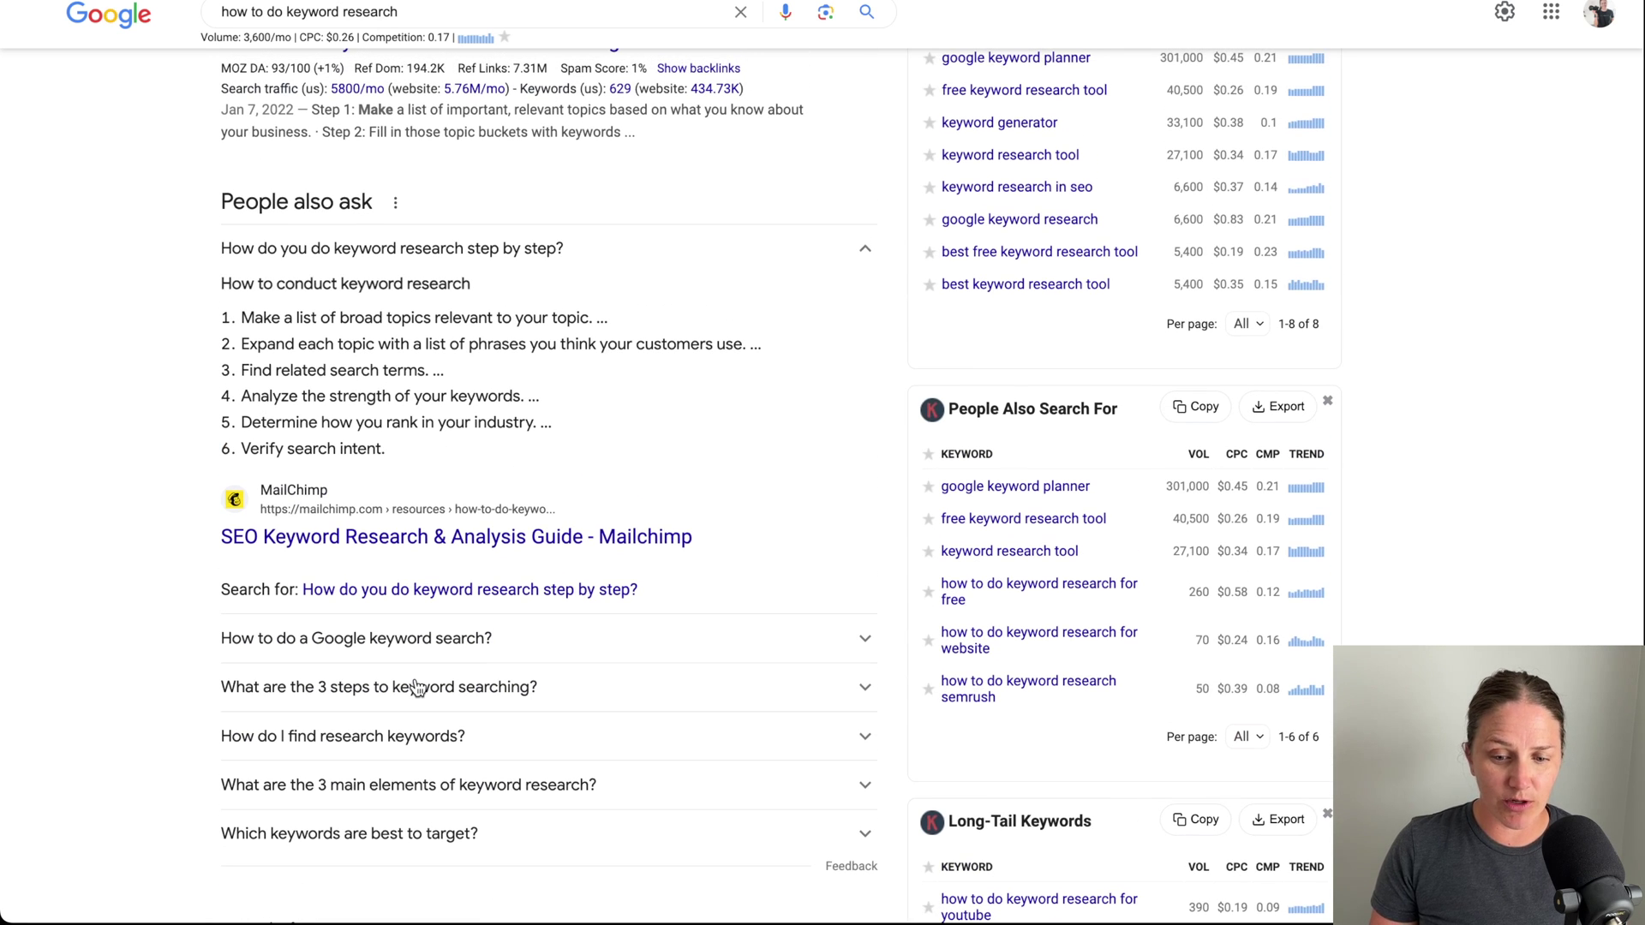
left_click(865, 249)
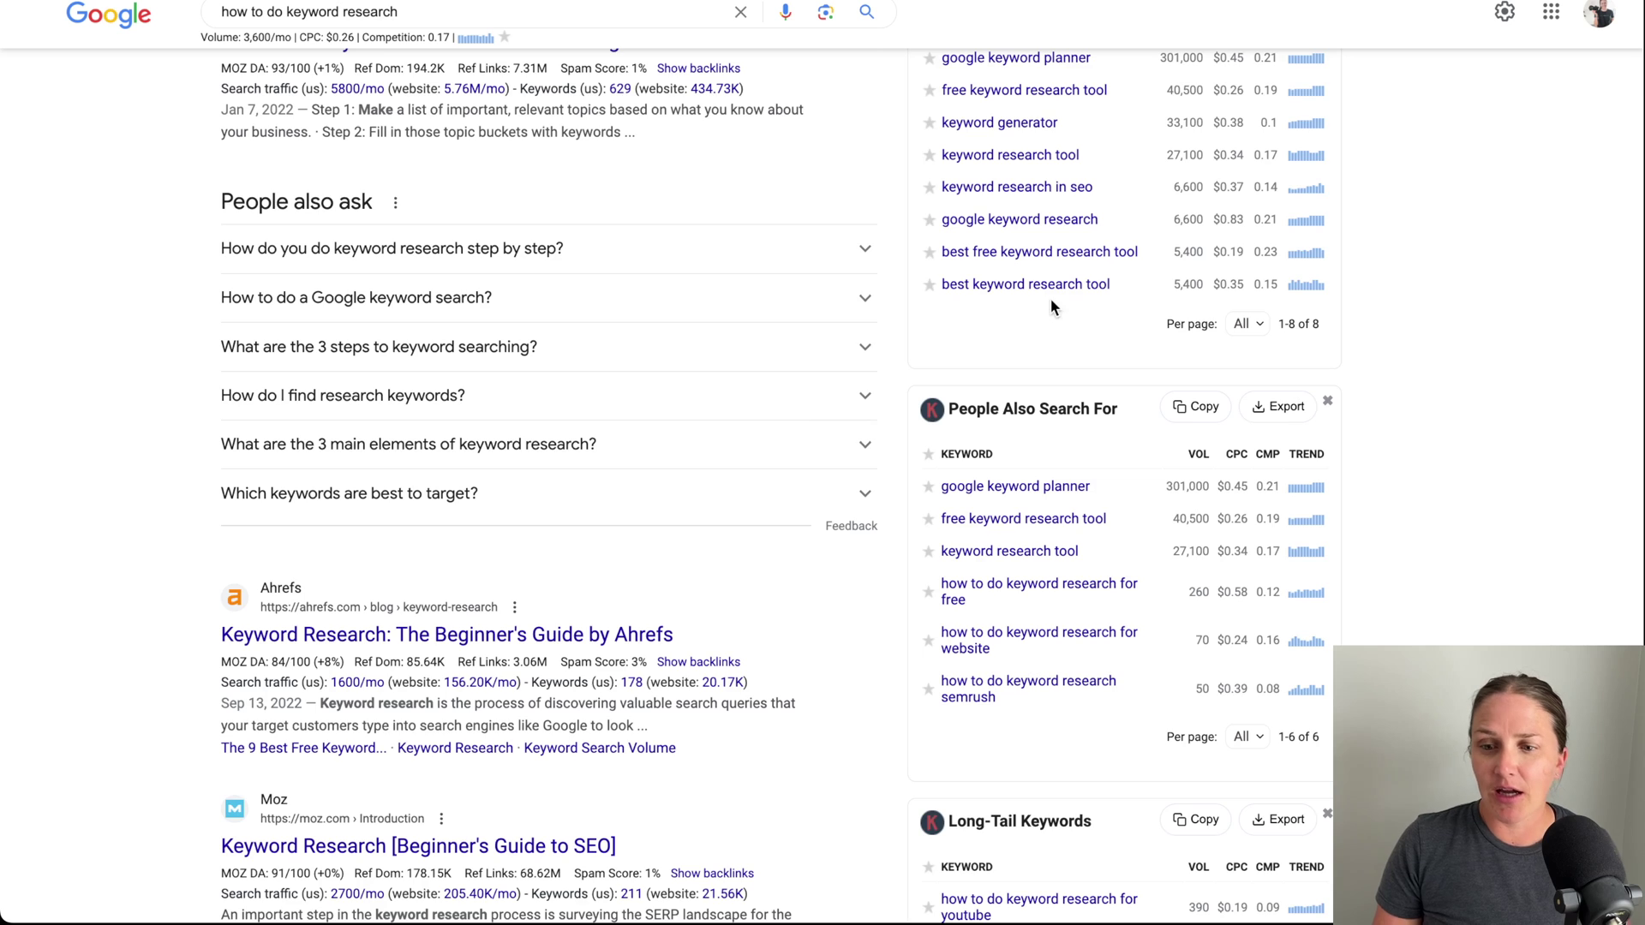
Scroll back to the top and highlight the SEO Difficulty score in the Keywords Everywhere panel.
scroll(1050, 299, "up", 2)
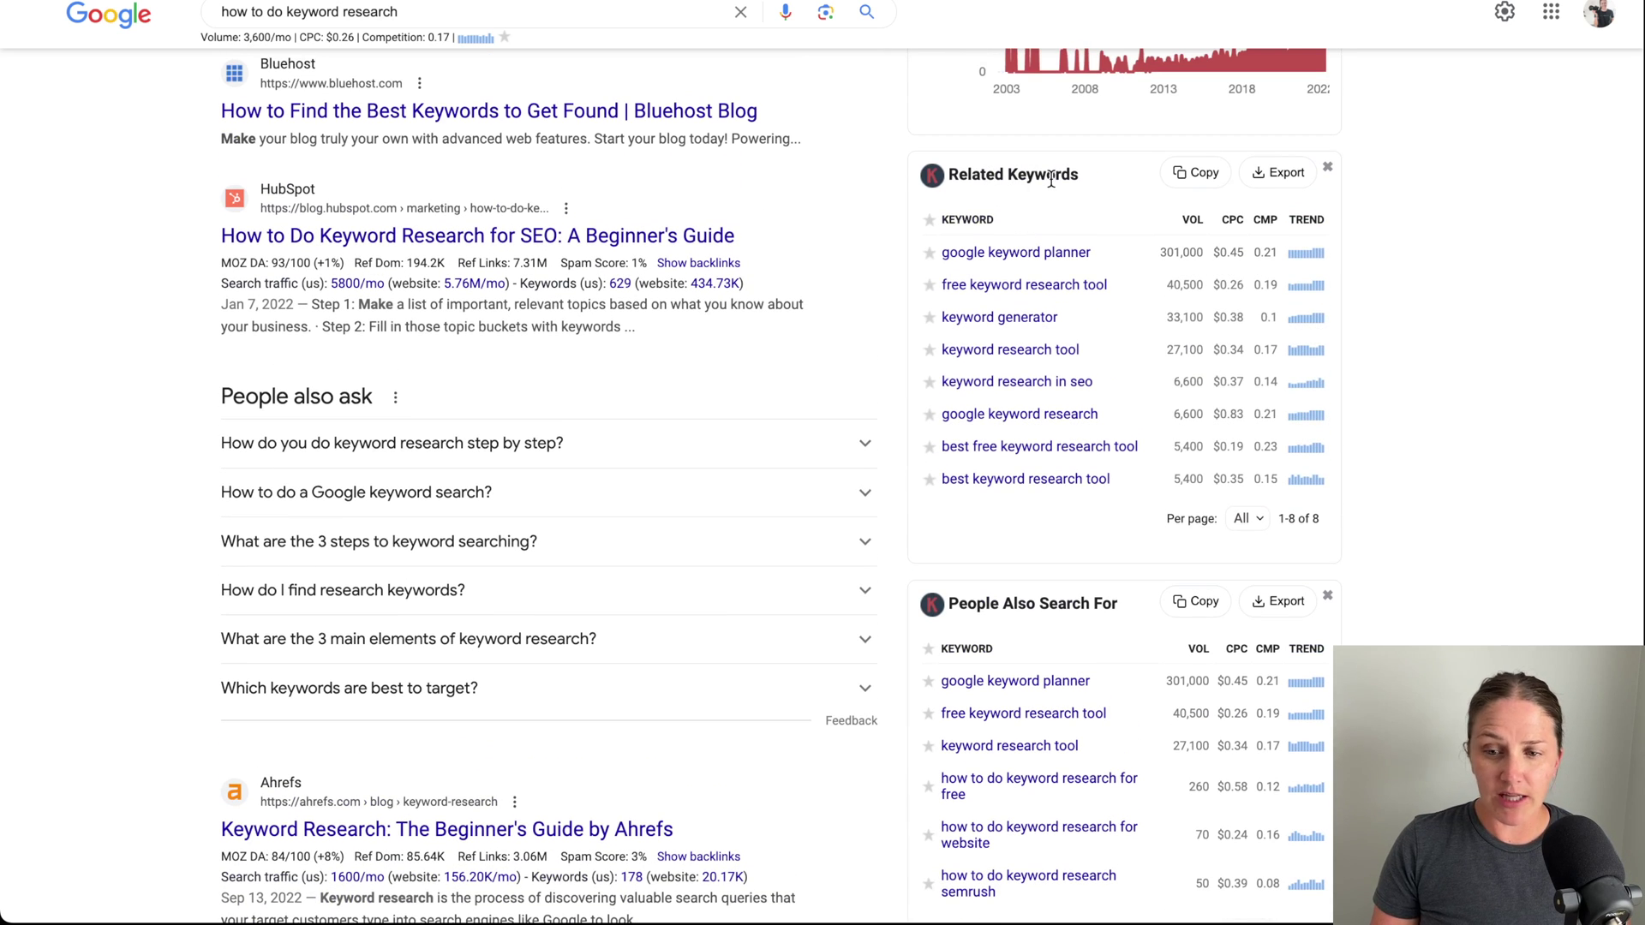
scroll(1046, 197, "up", 4)
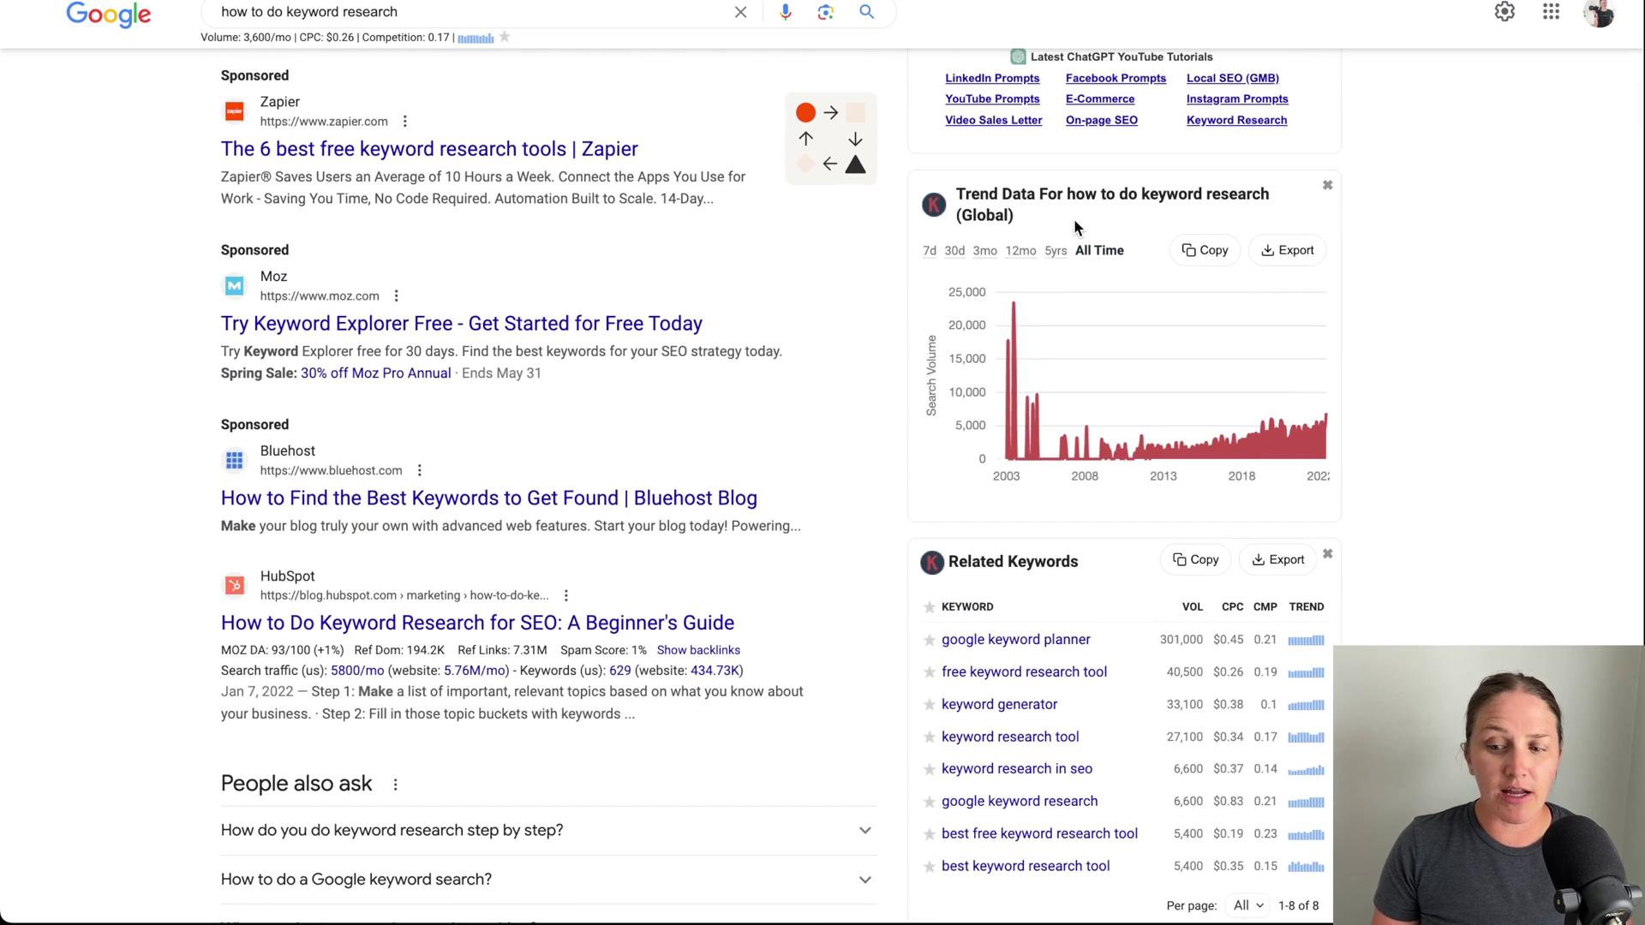
scroll(1073, 221, "up", 1)
scroll(1075, 226, "up", 1)
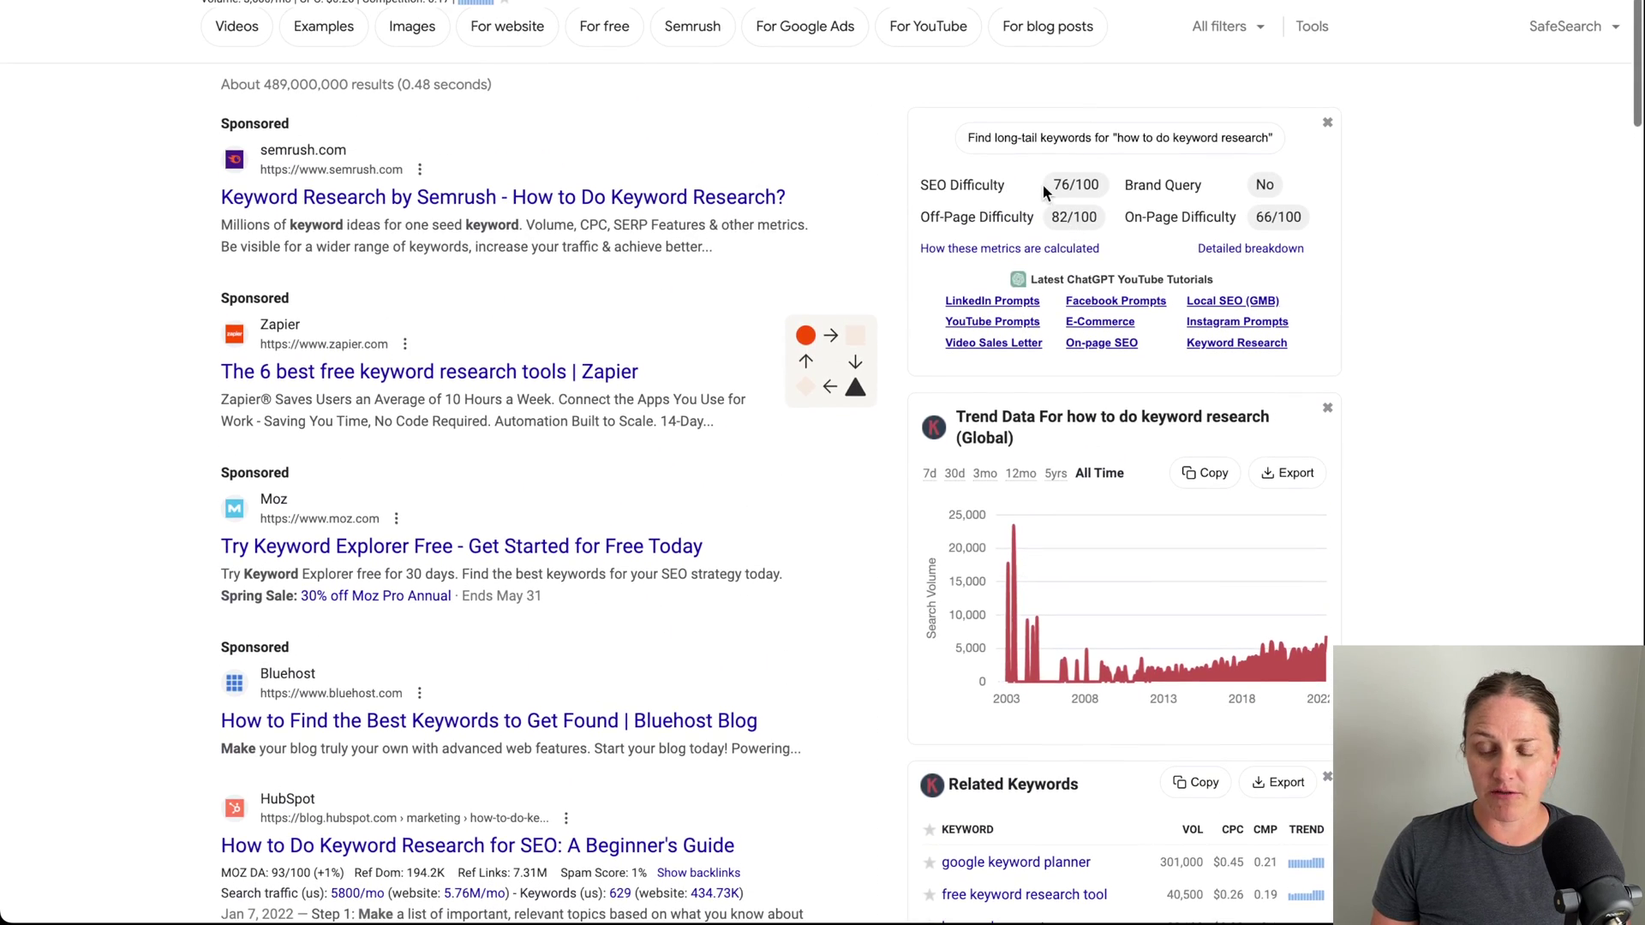
left_click_drag(917, 185, 1049, 185)
left_click(1077, 187)
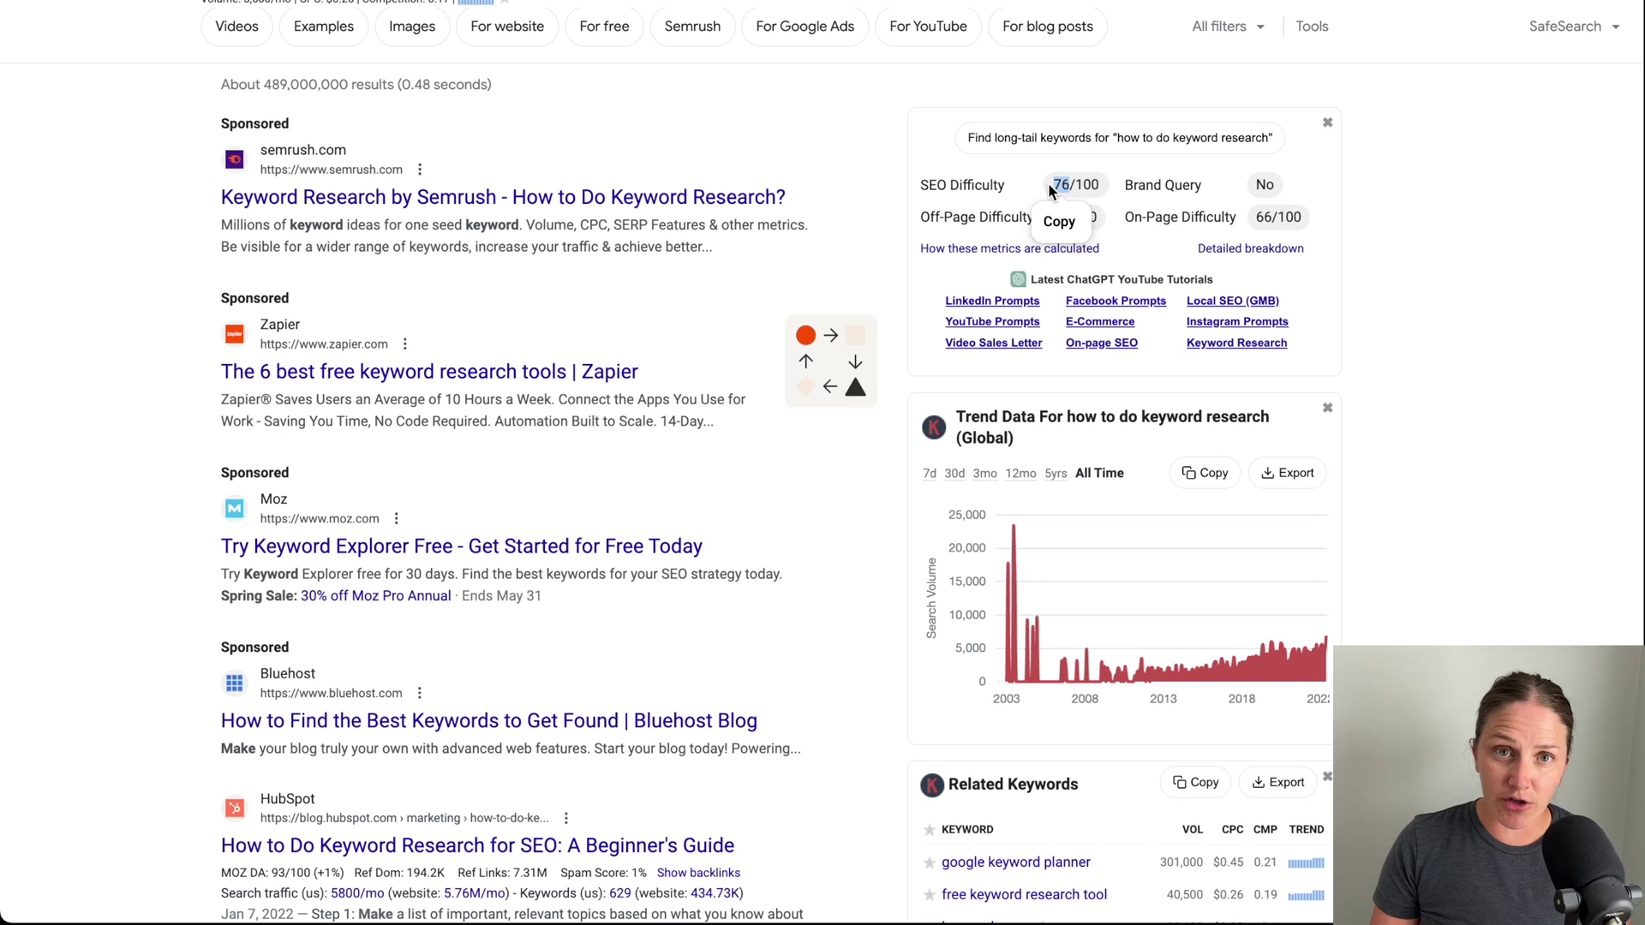
left_click(1086, 177)
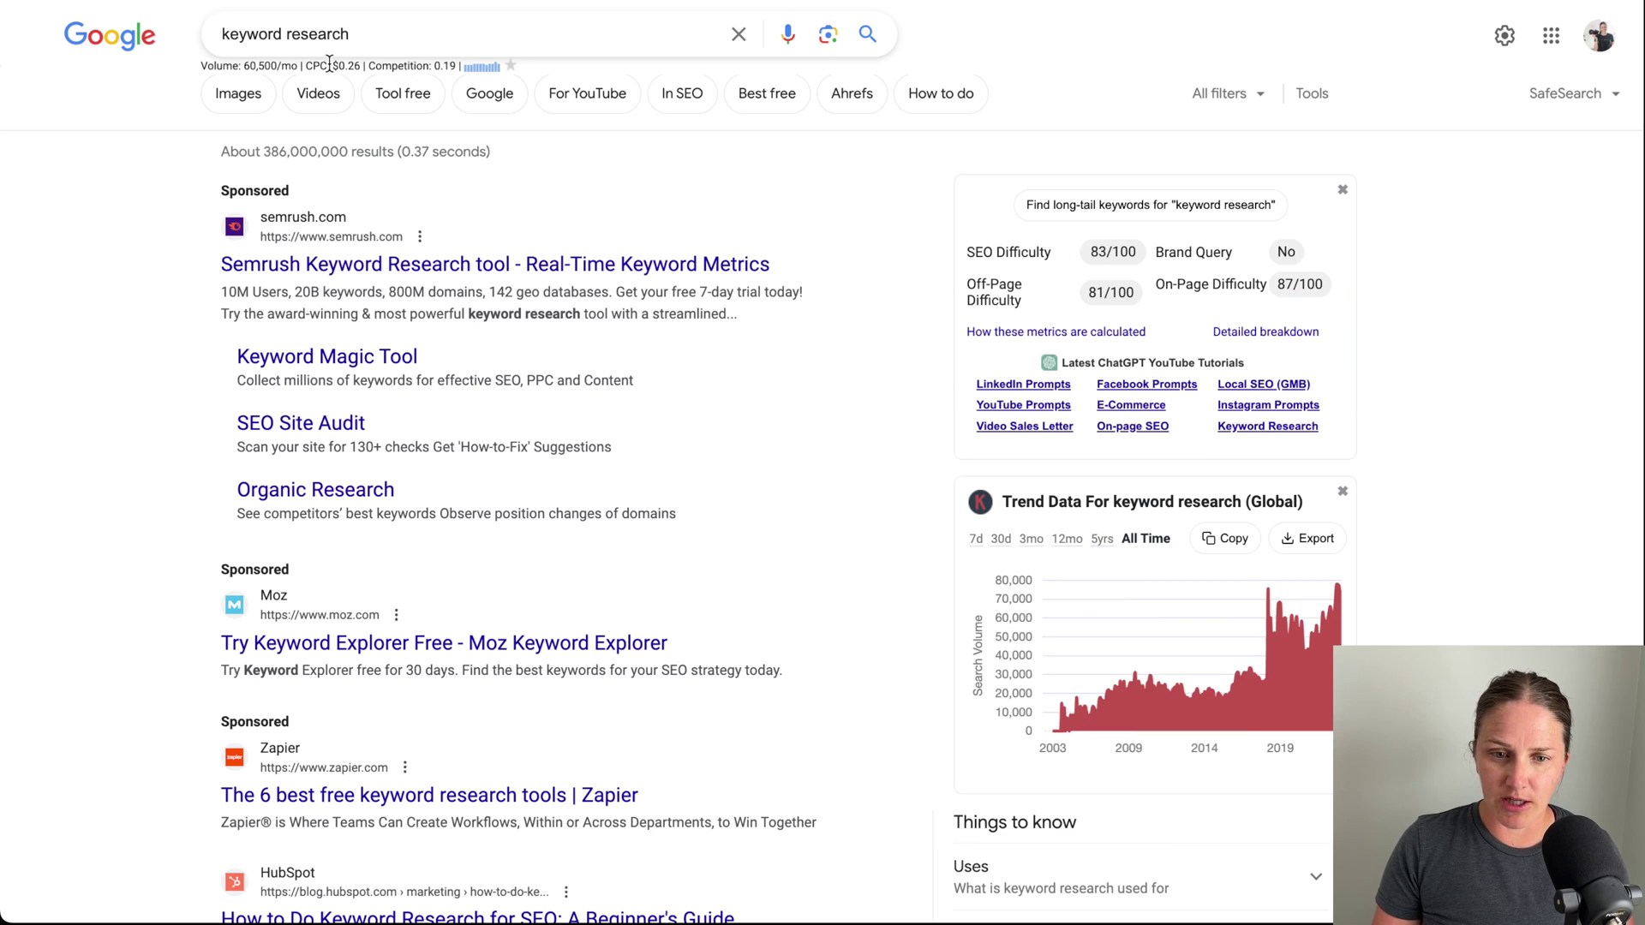
left_click_drag(1120, 249, 1046, 250)
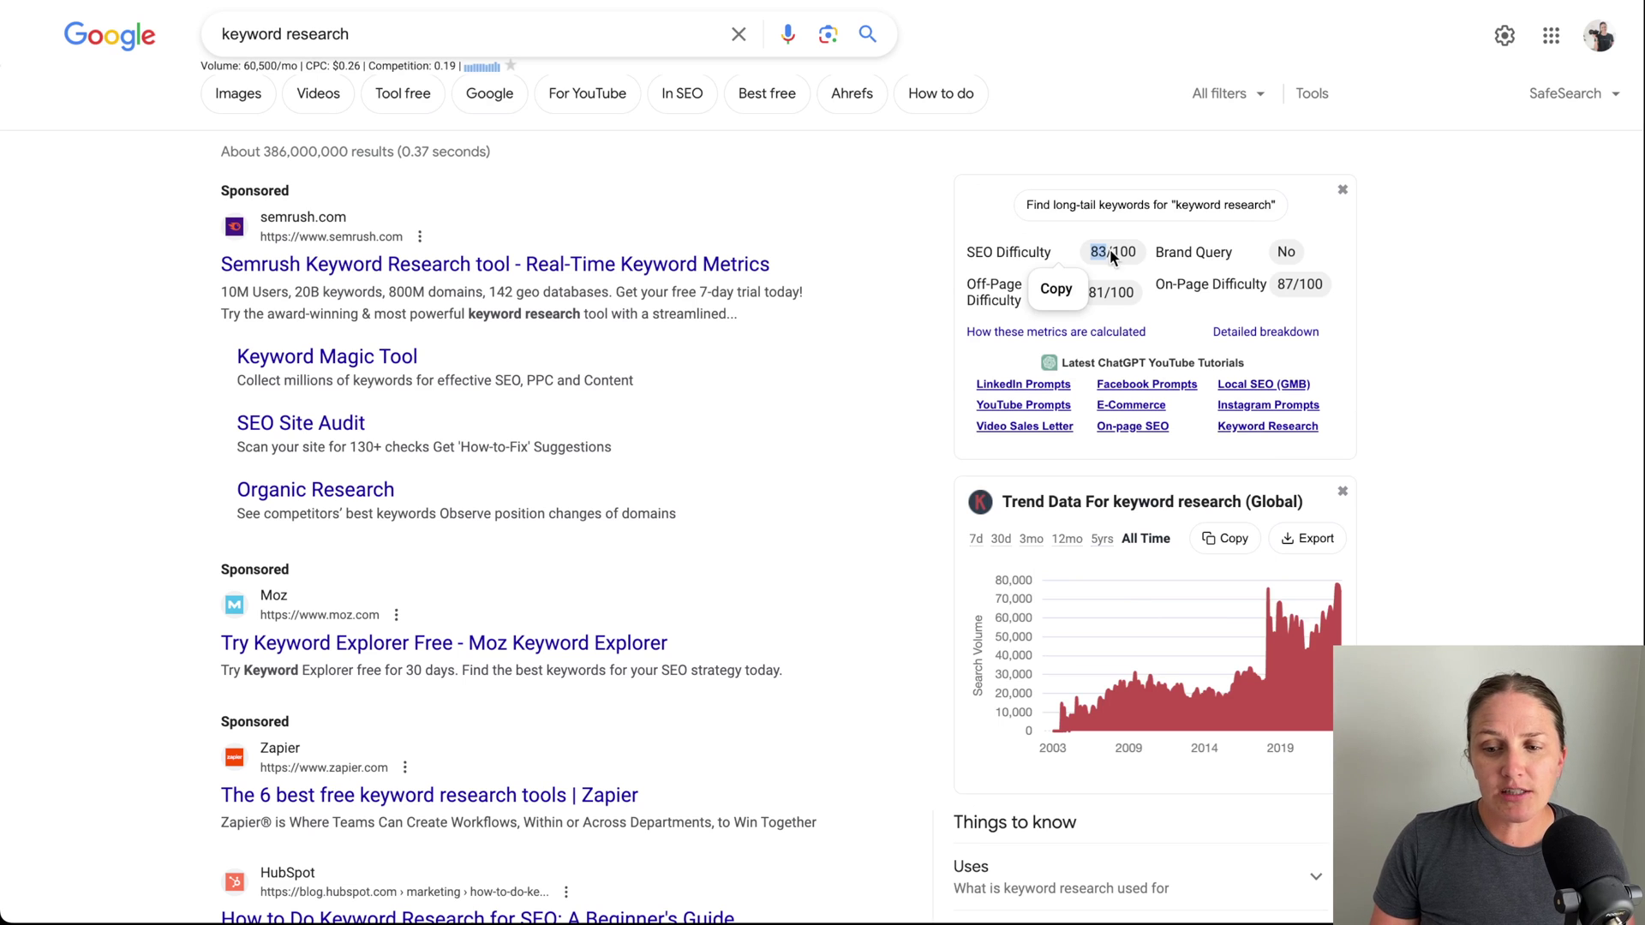
left_click(1460, 250)
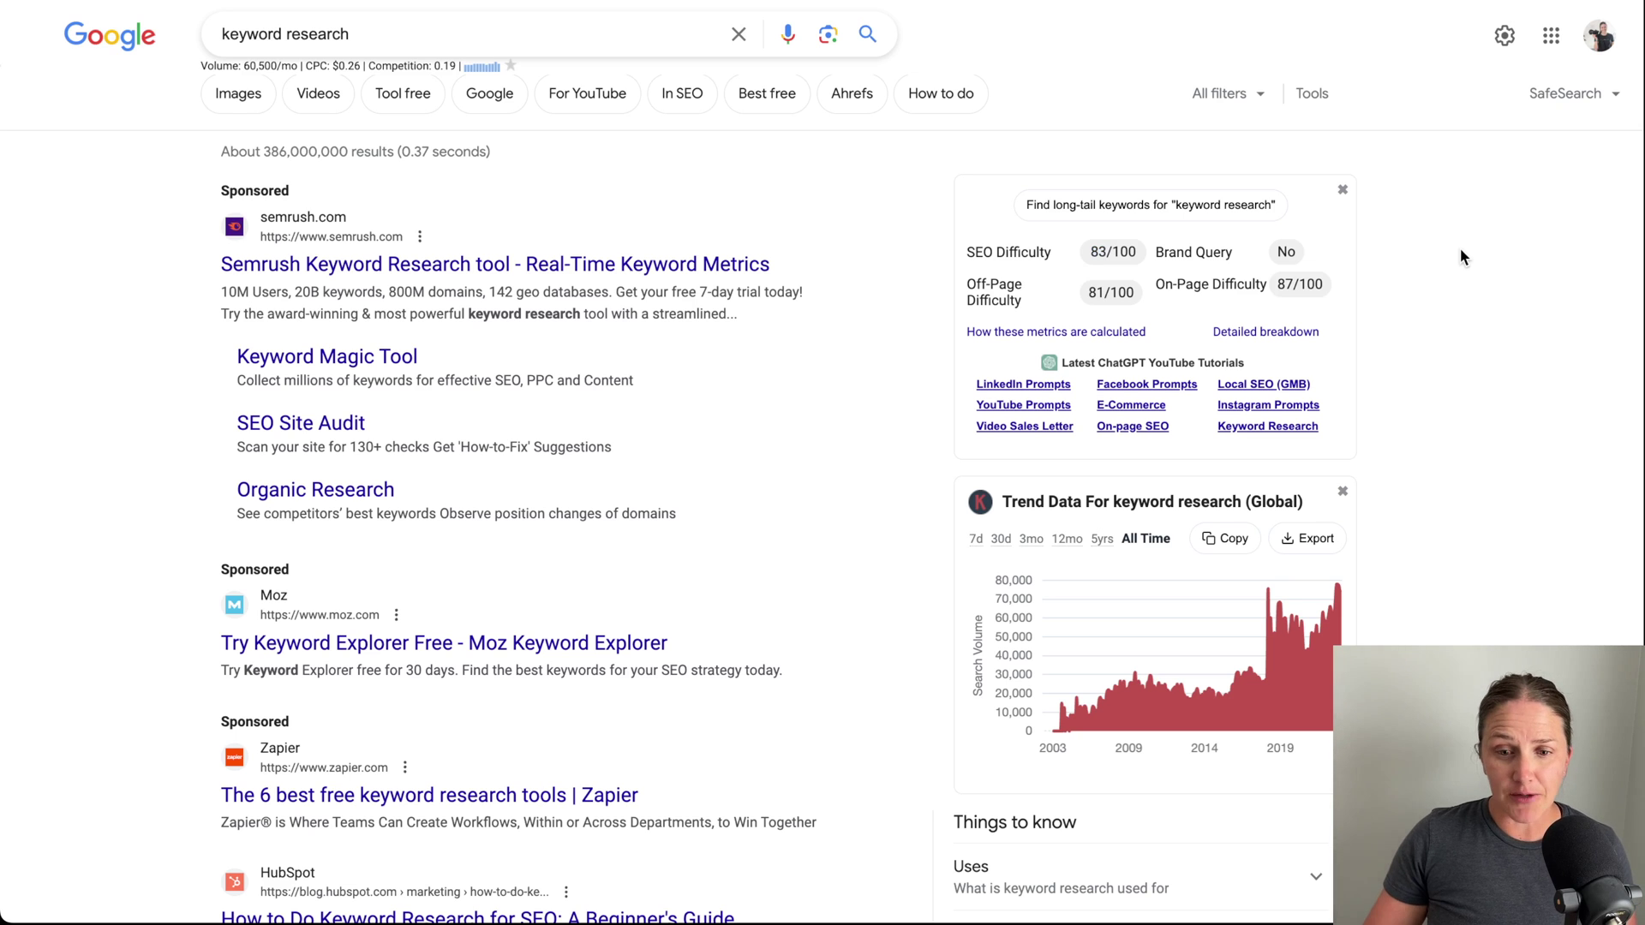
left_click(408, 43)
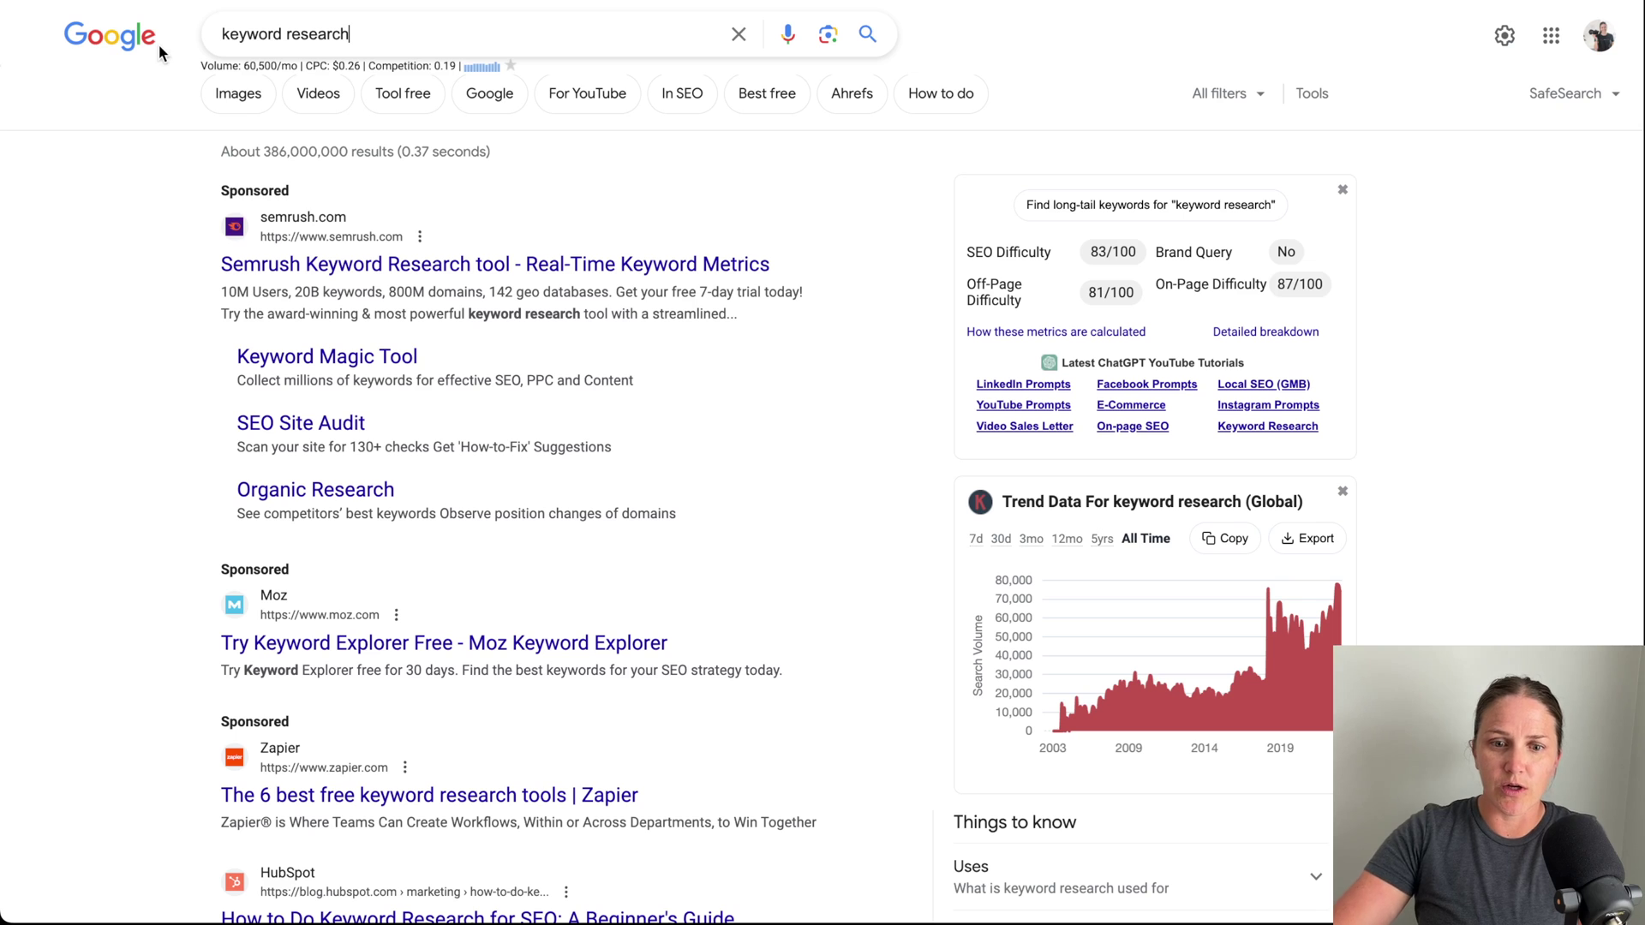
Search 'DIY planter box' and highlight its 12,100/mo volume and 66/100 SEO Difficulty.
left_click_drag(370, 43, 117, 45)
type("DIY")
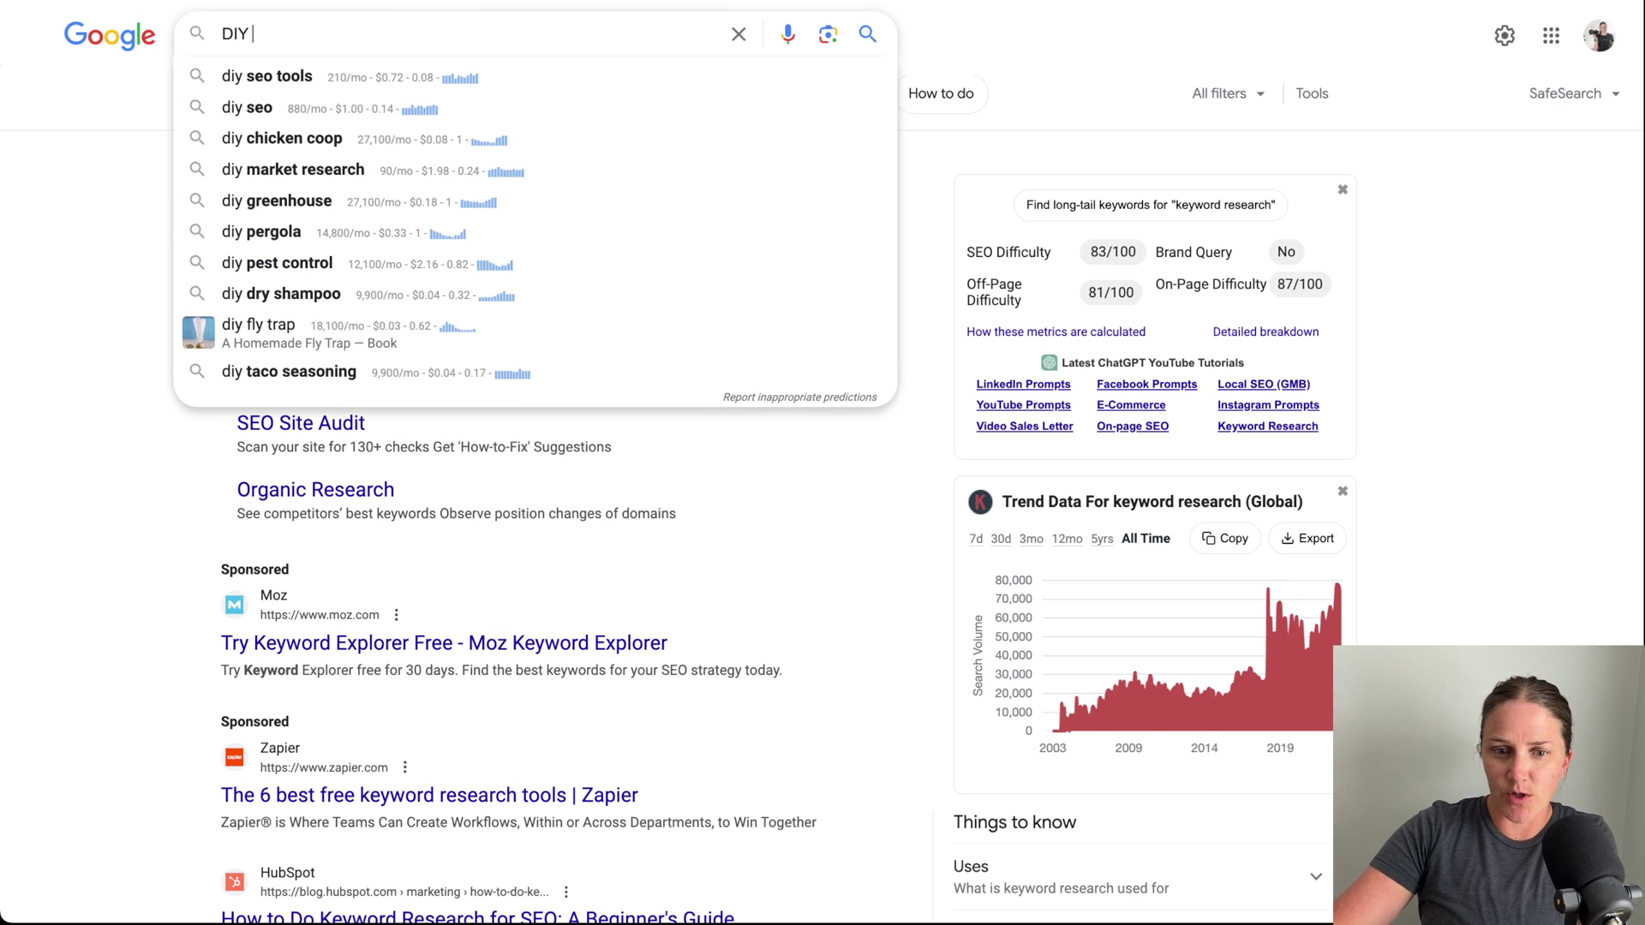
type(" planter box")
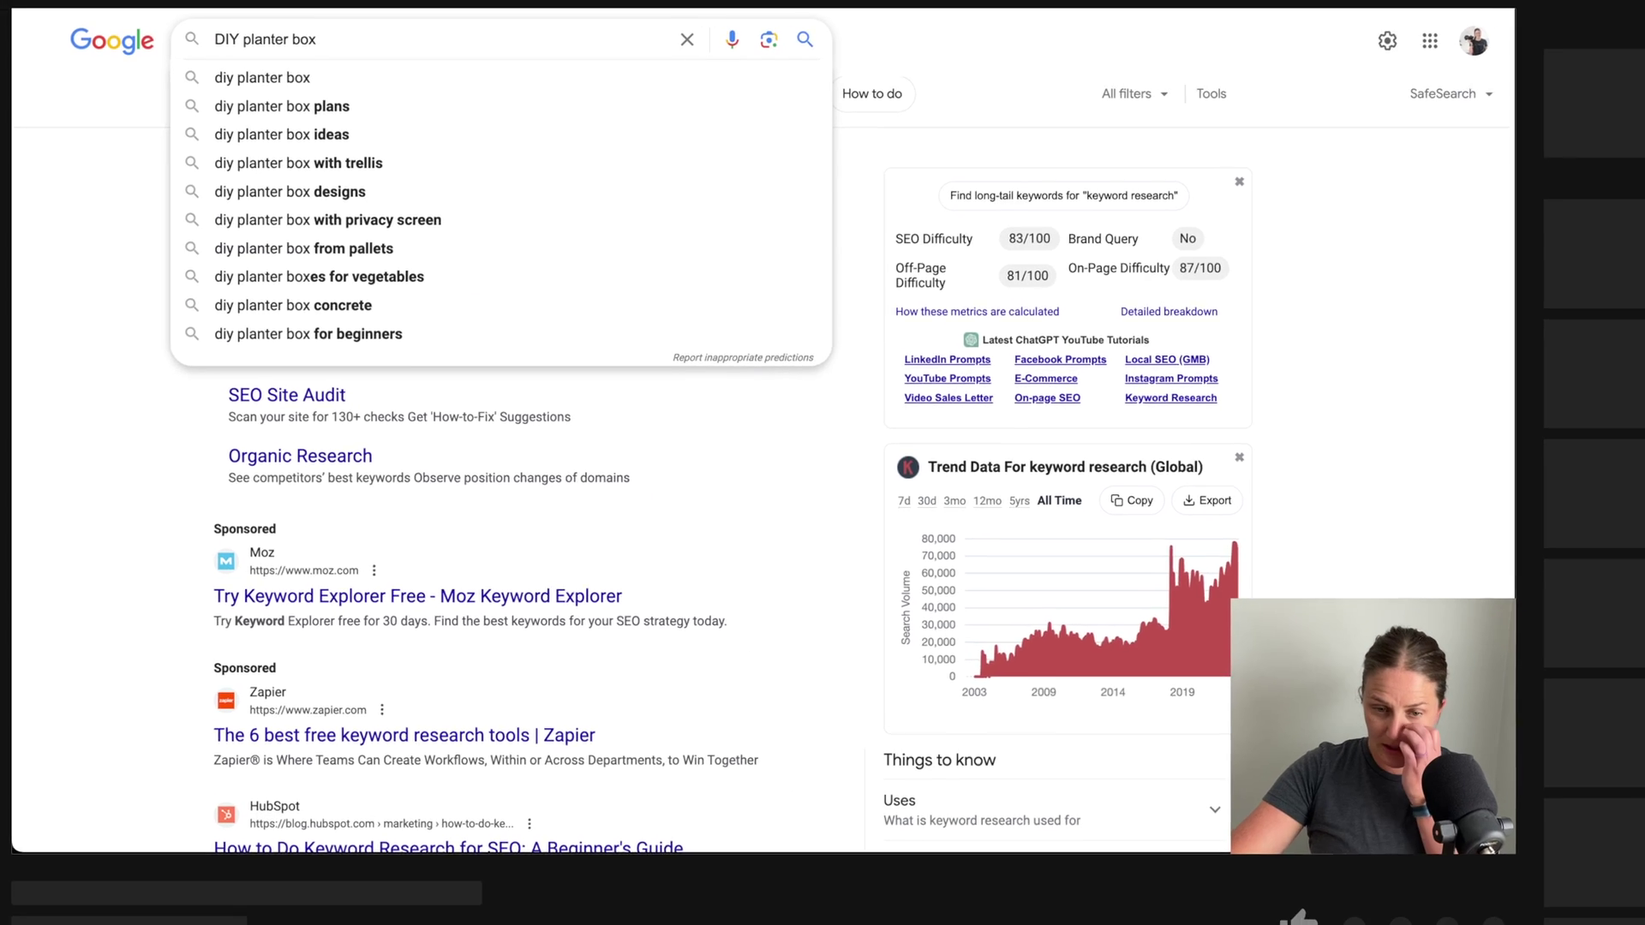
key("Return")
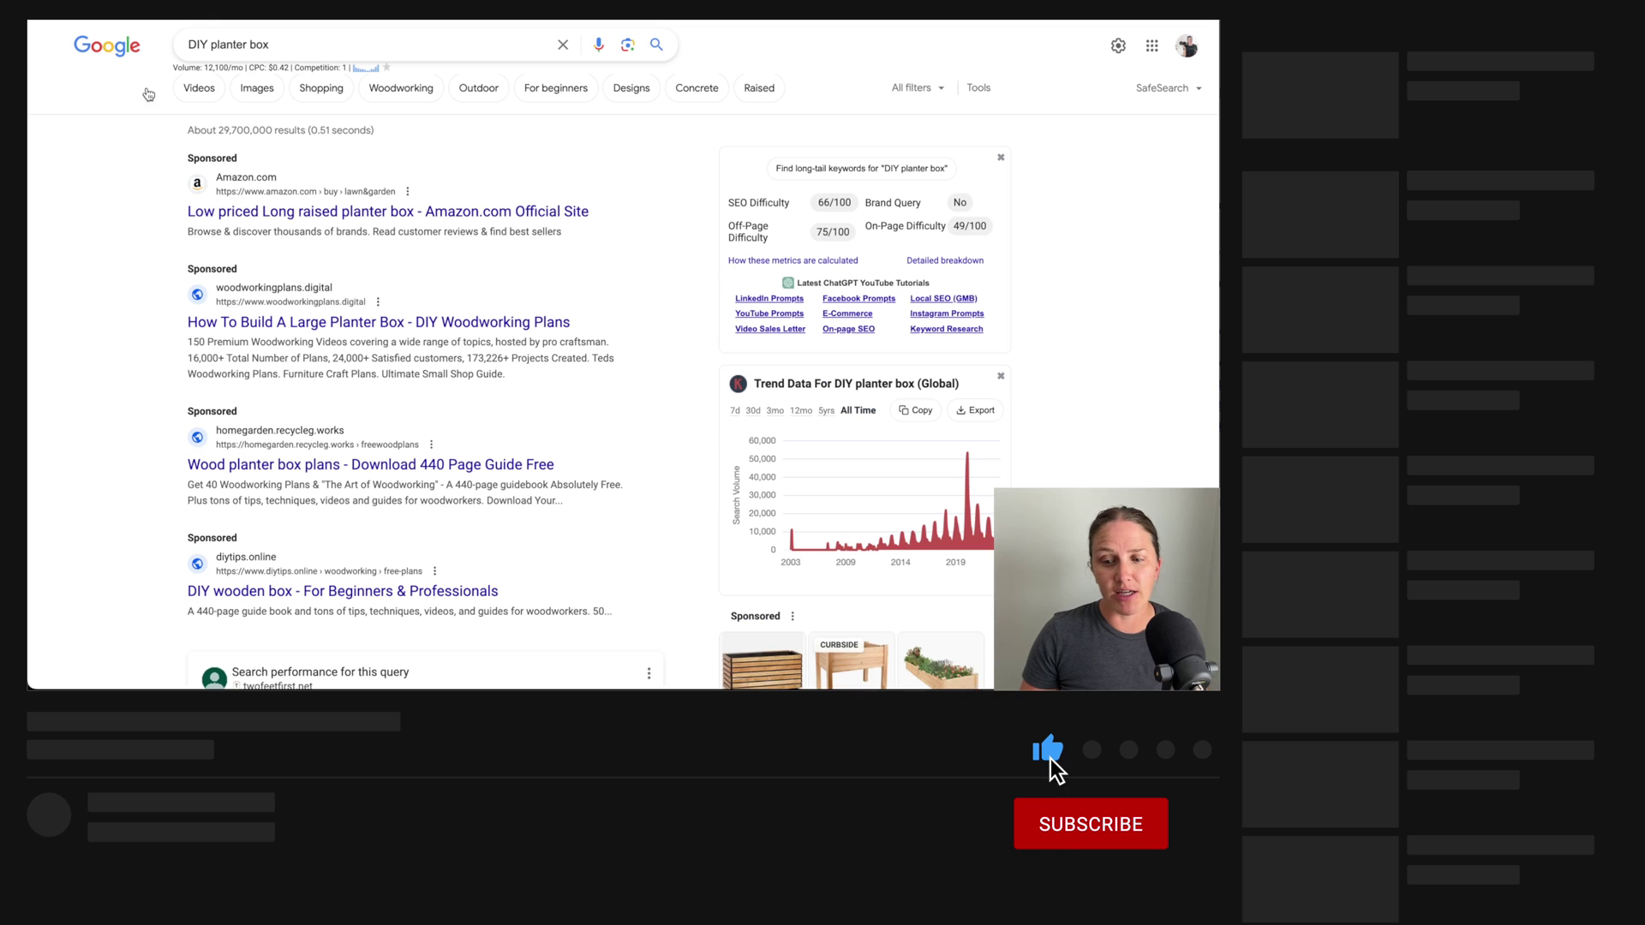
double_click(218, 68)
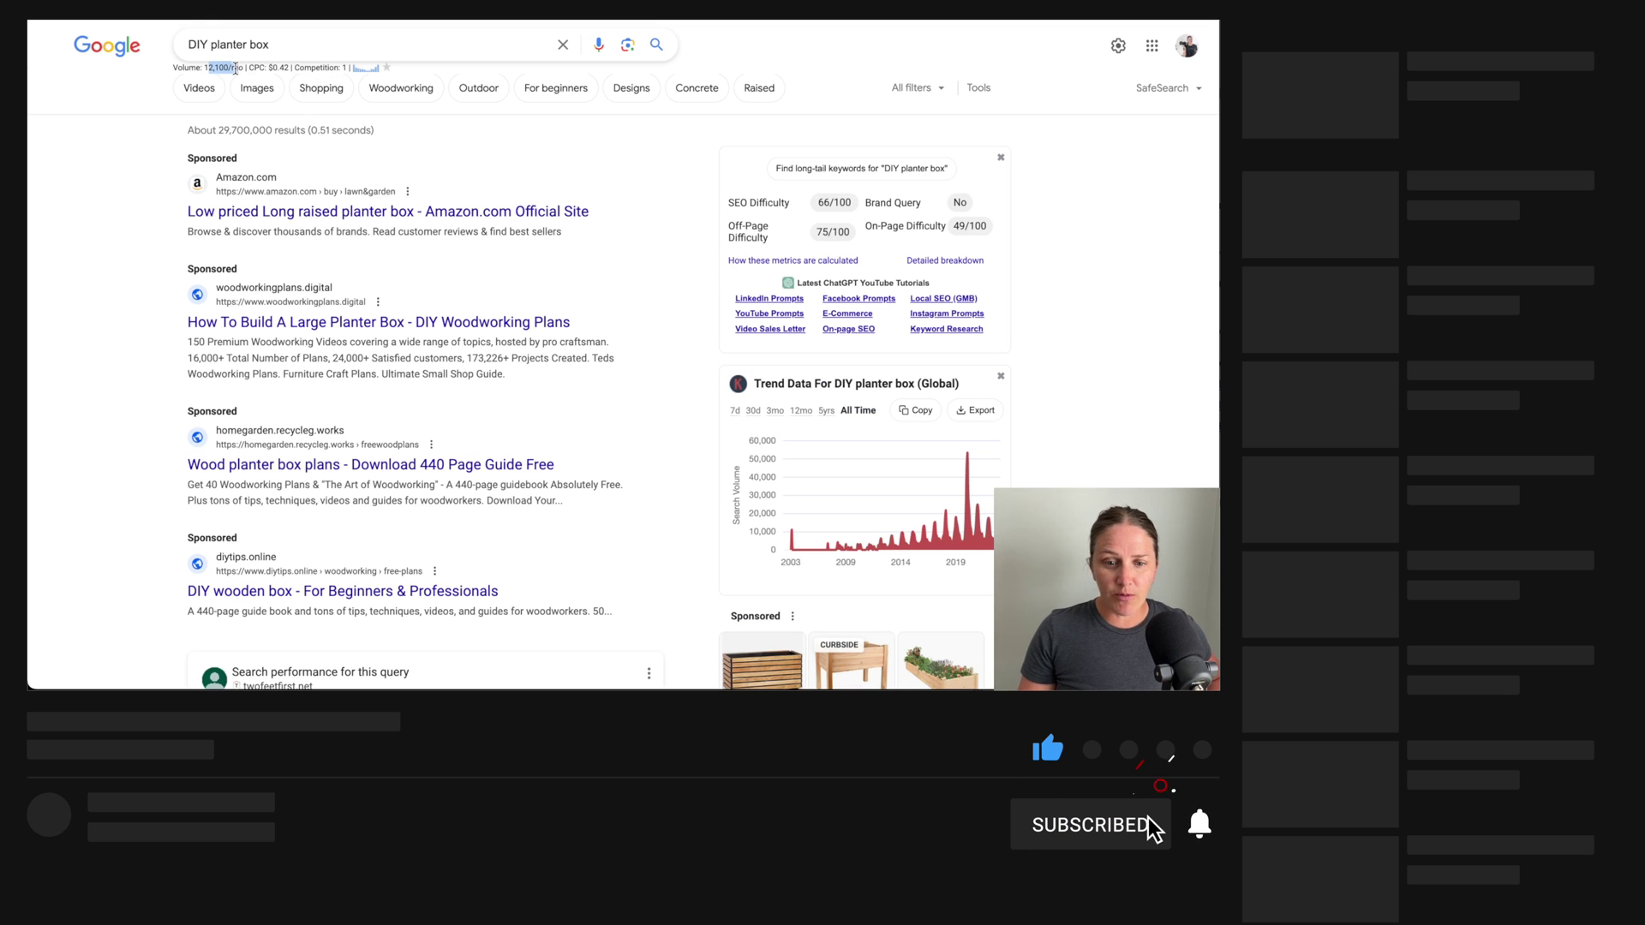
left_click_drag(829, 204, 777, 200)
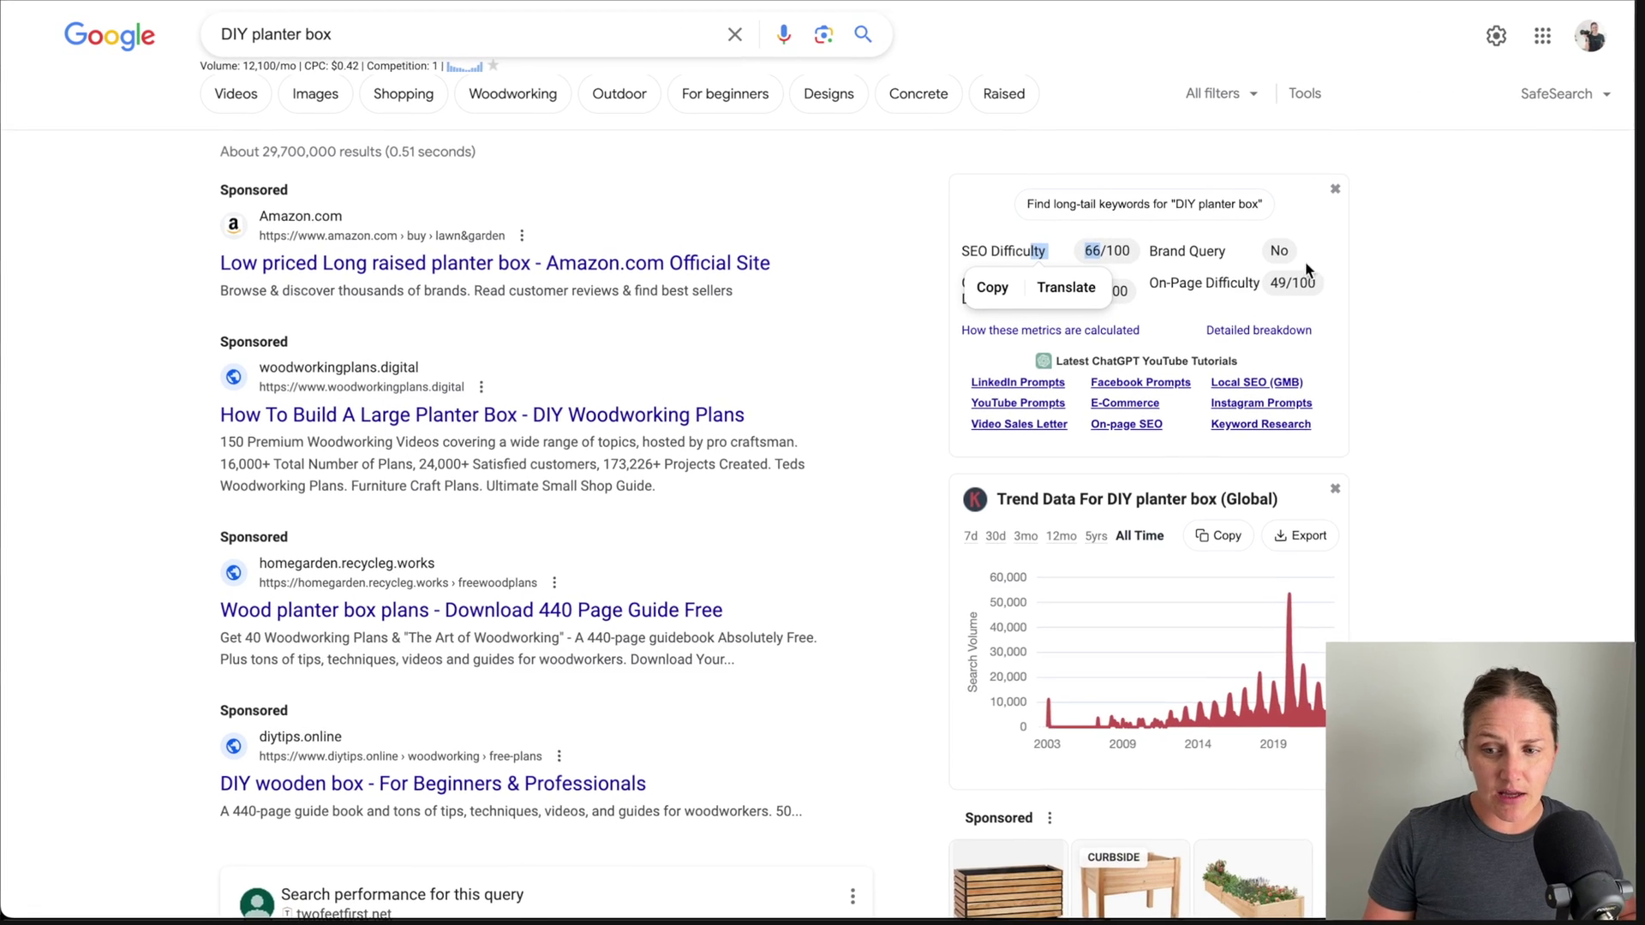
left_click(1490, 268)
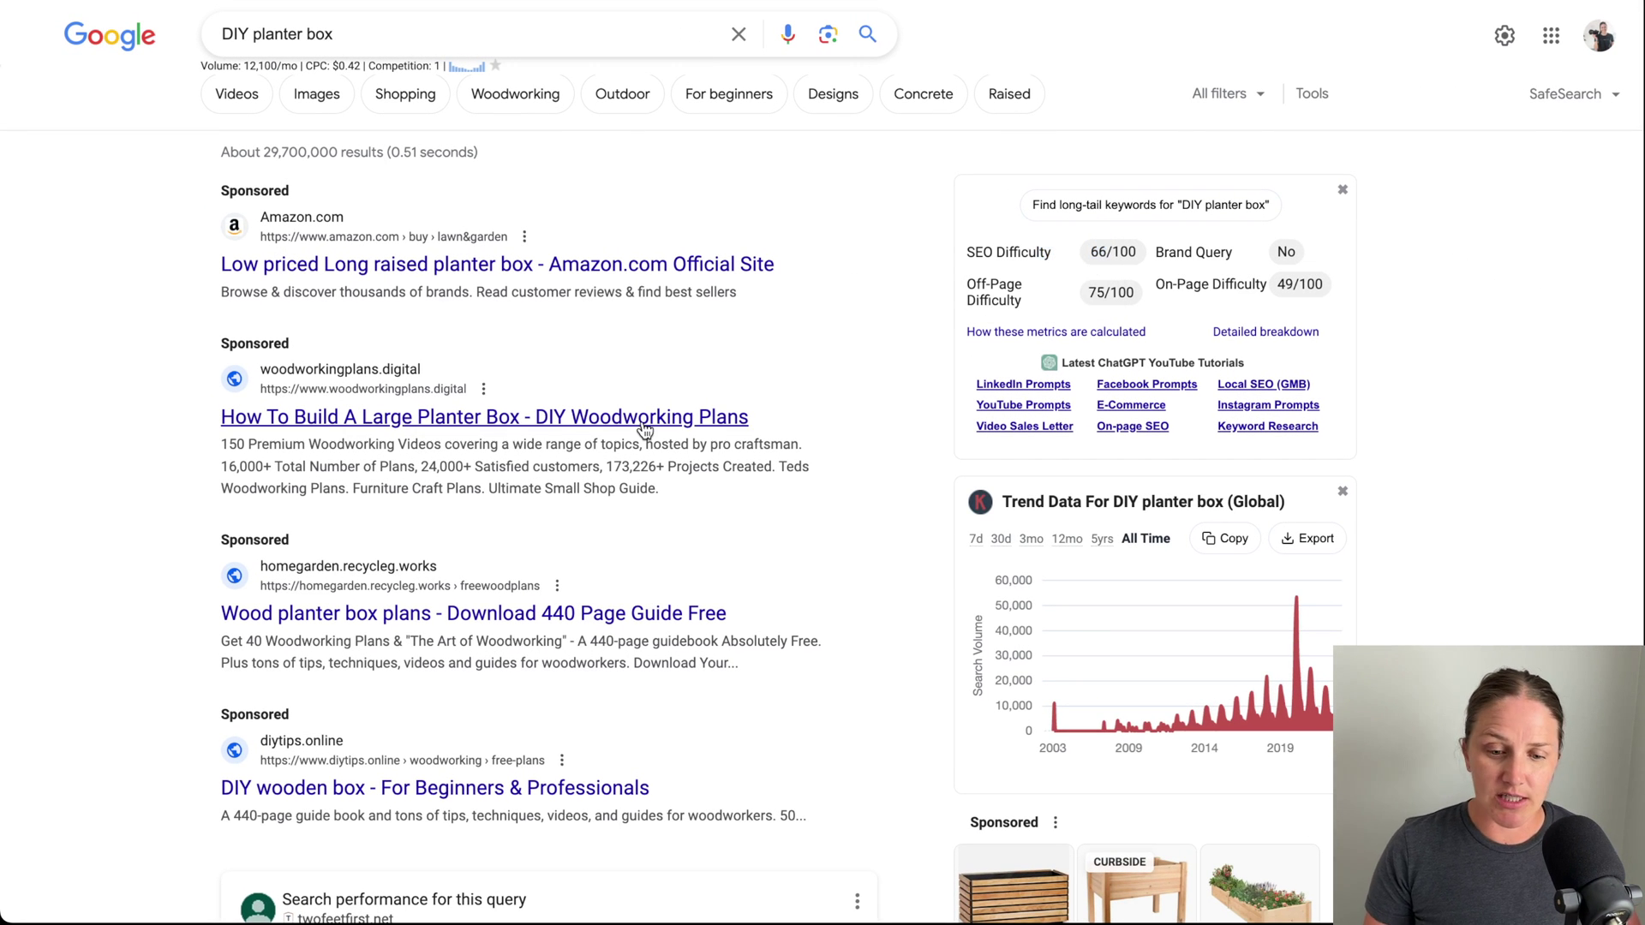
scroll(643, 428, "down", 7)
scroll(643, 428, "down", 10)
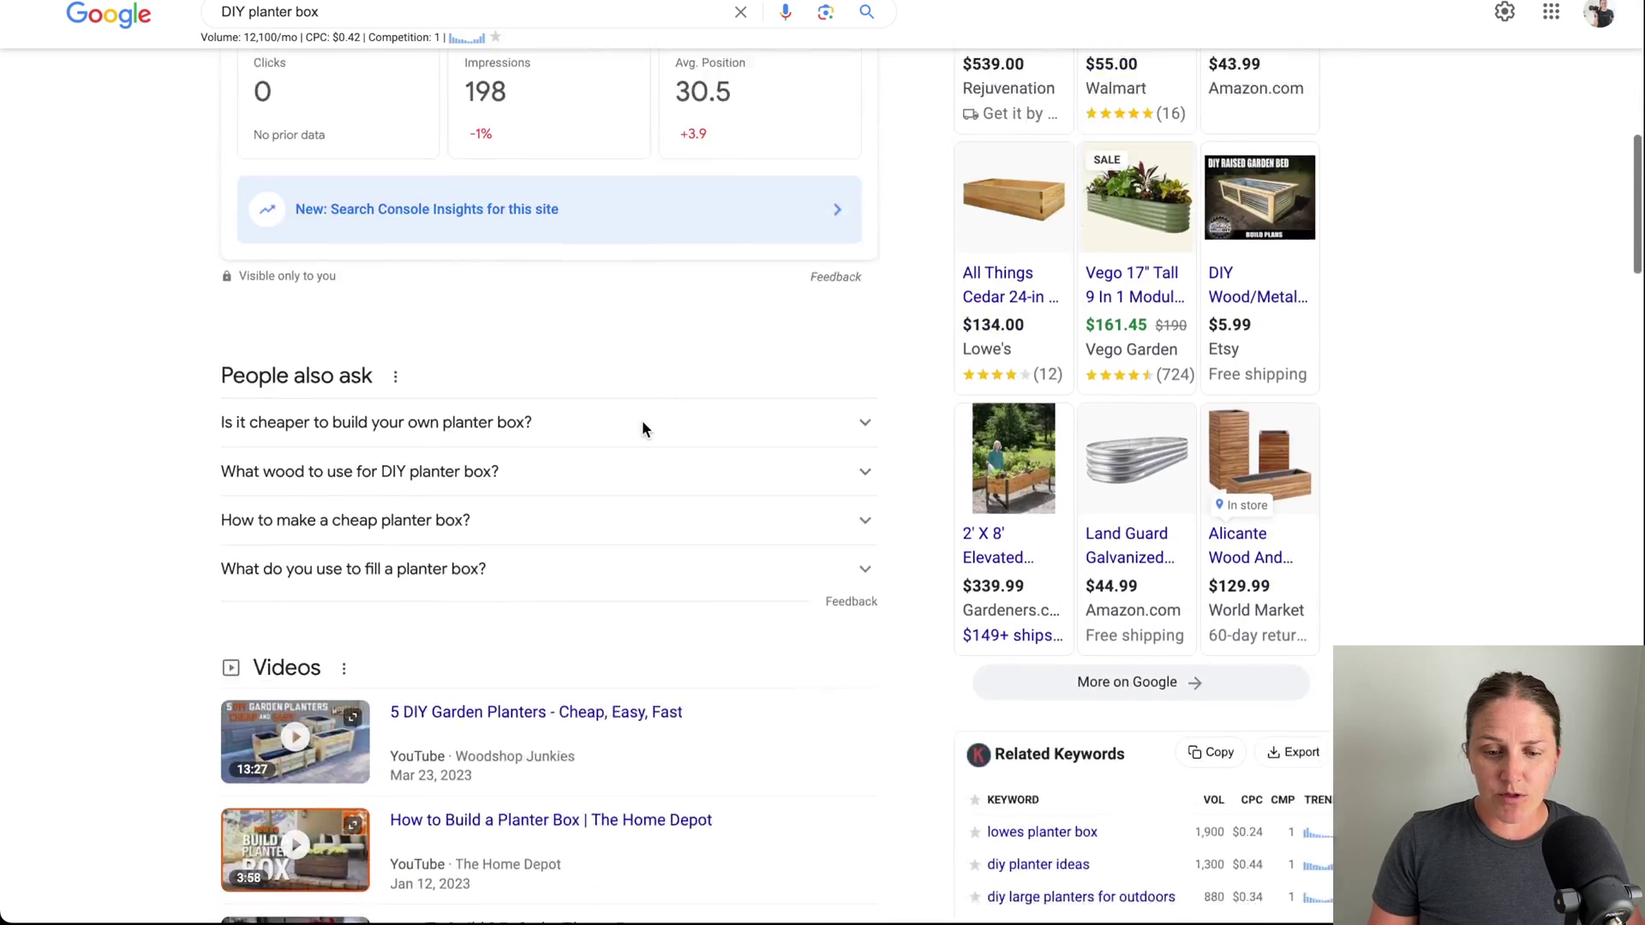
scroll(644, 430, "down", 4)
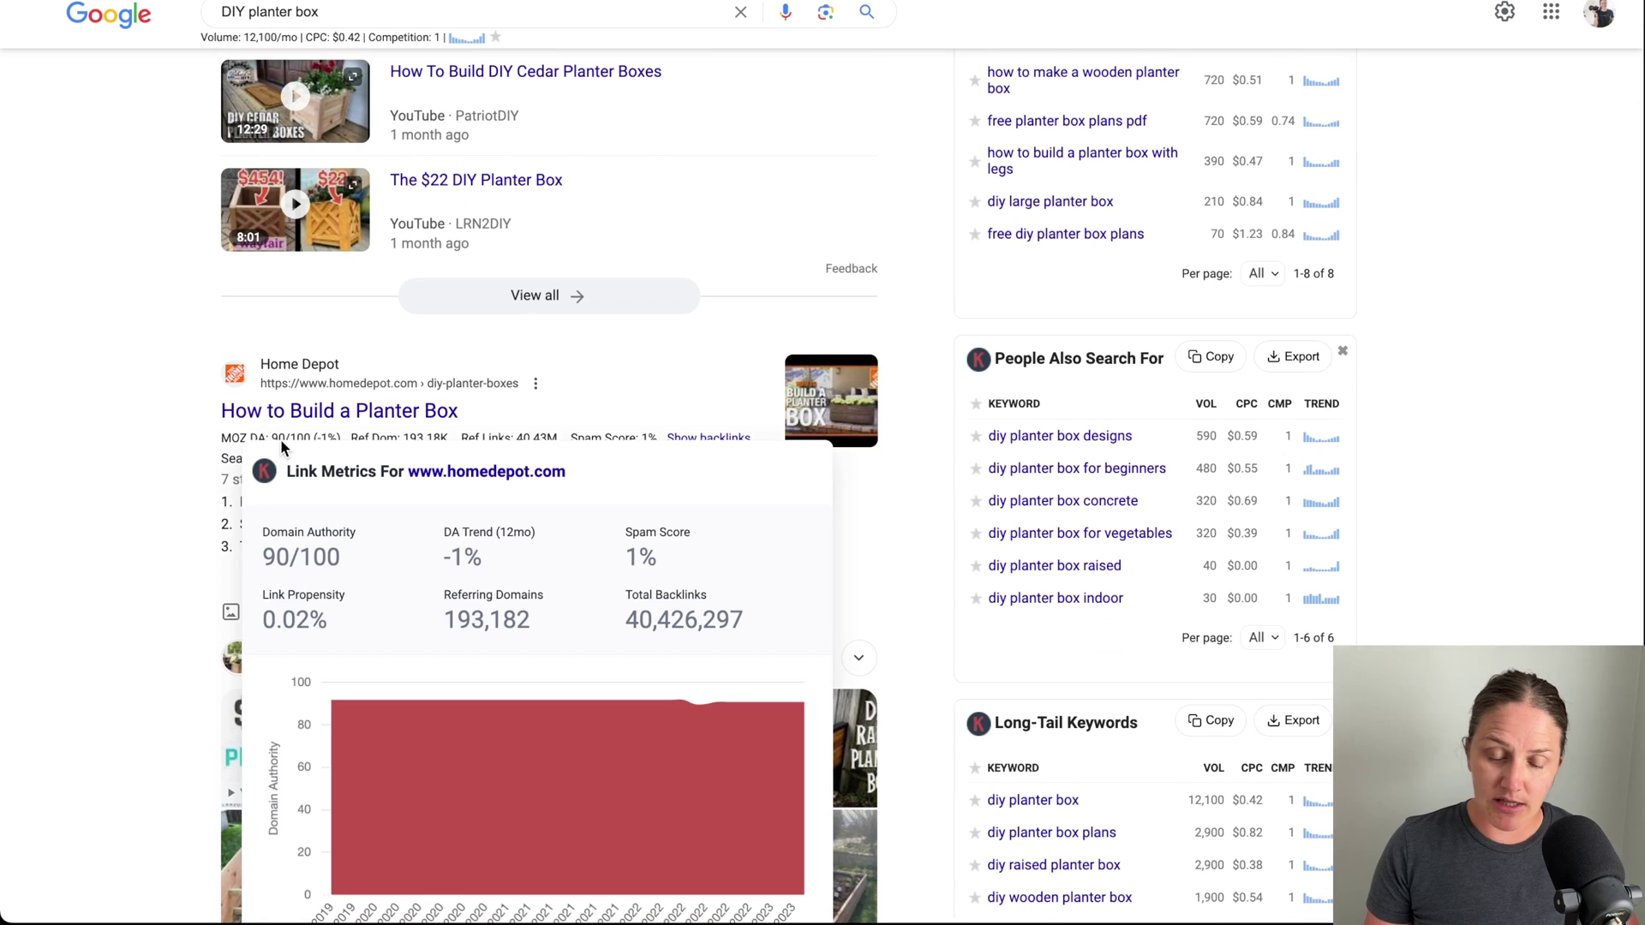
scroll(281, 441, "down", 3)
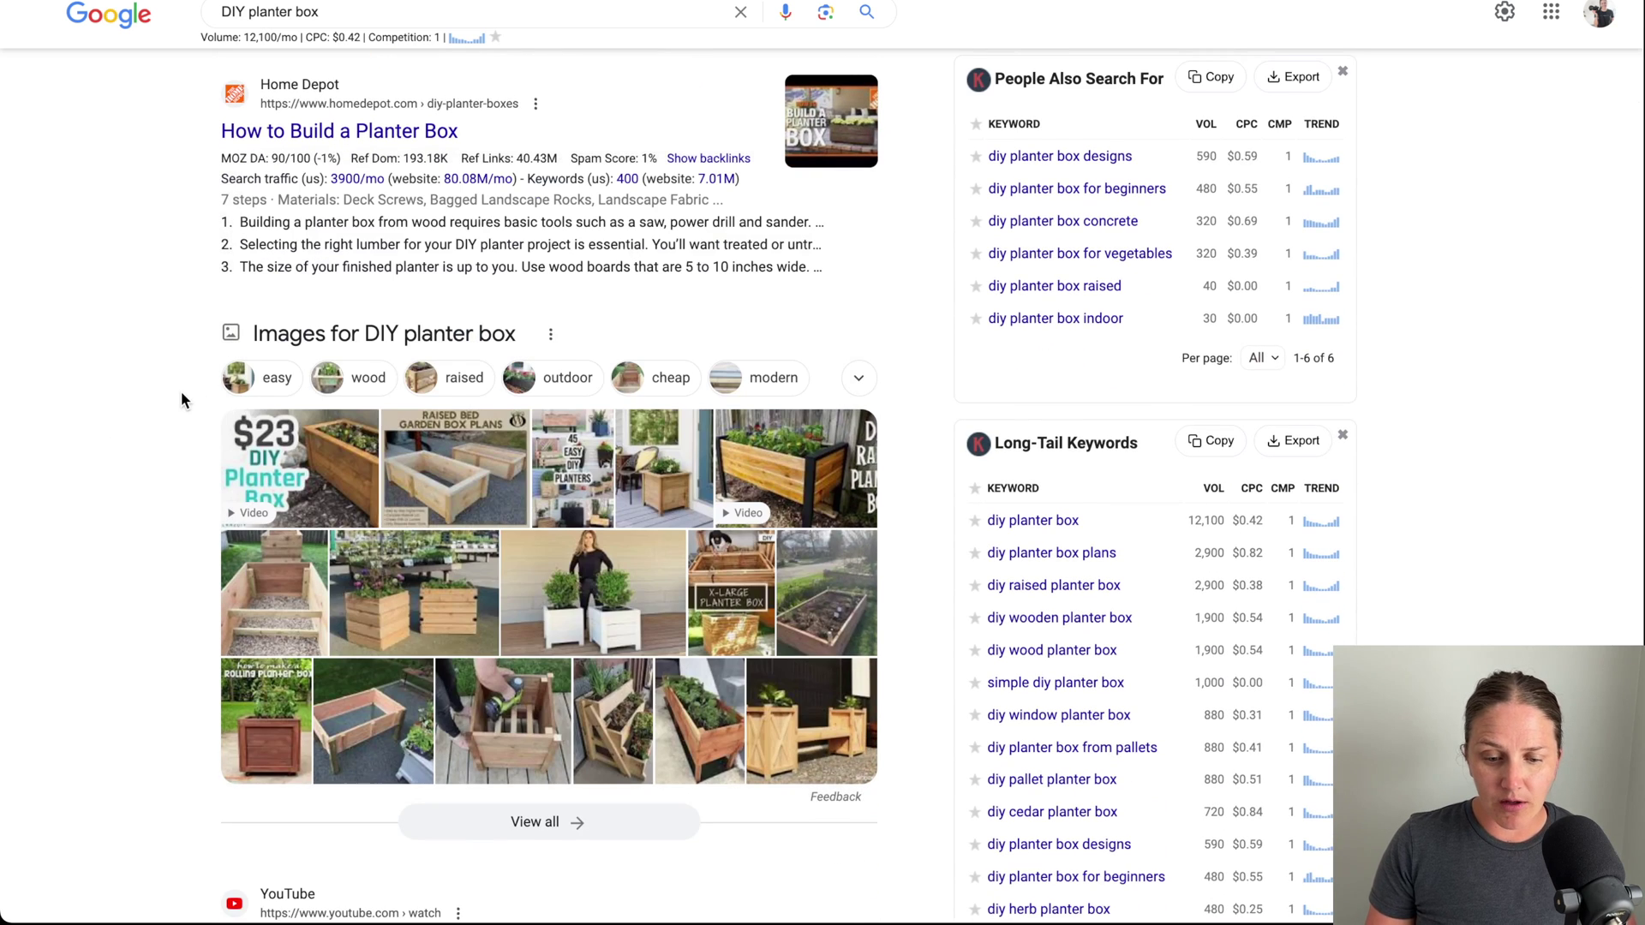
scroll(182, 391, "down", 7)
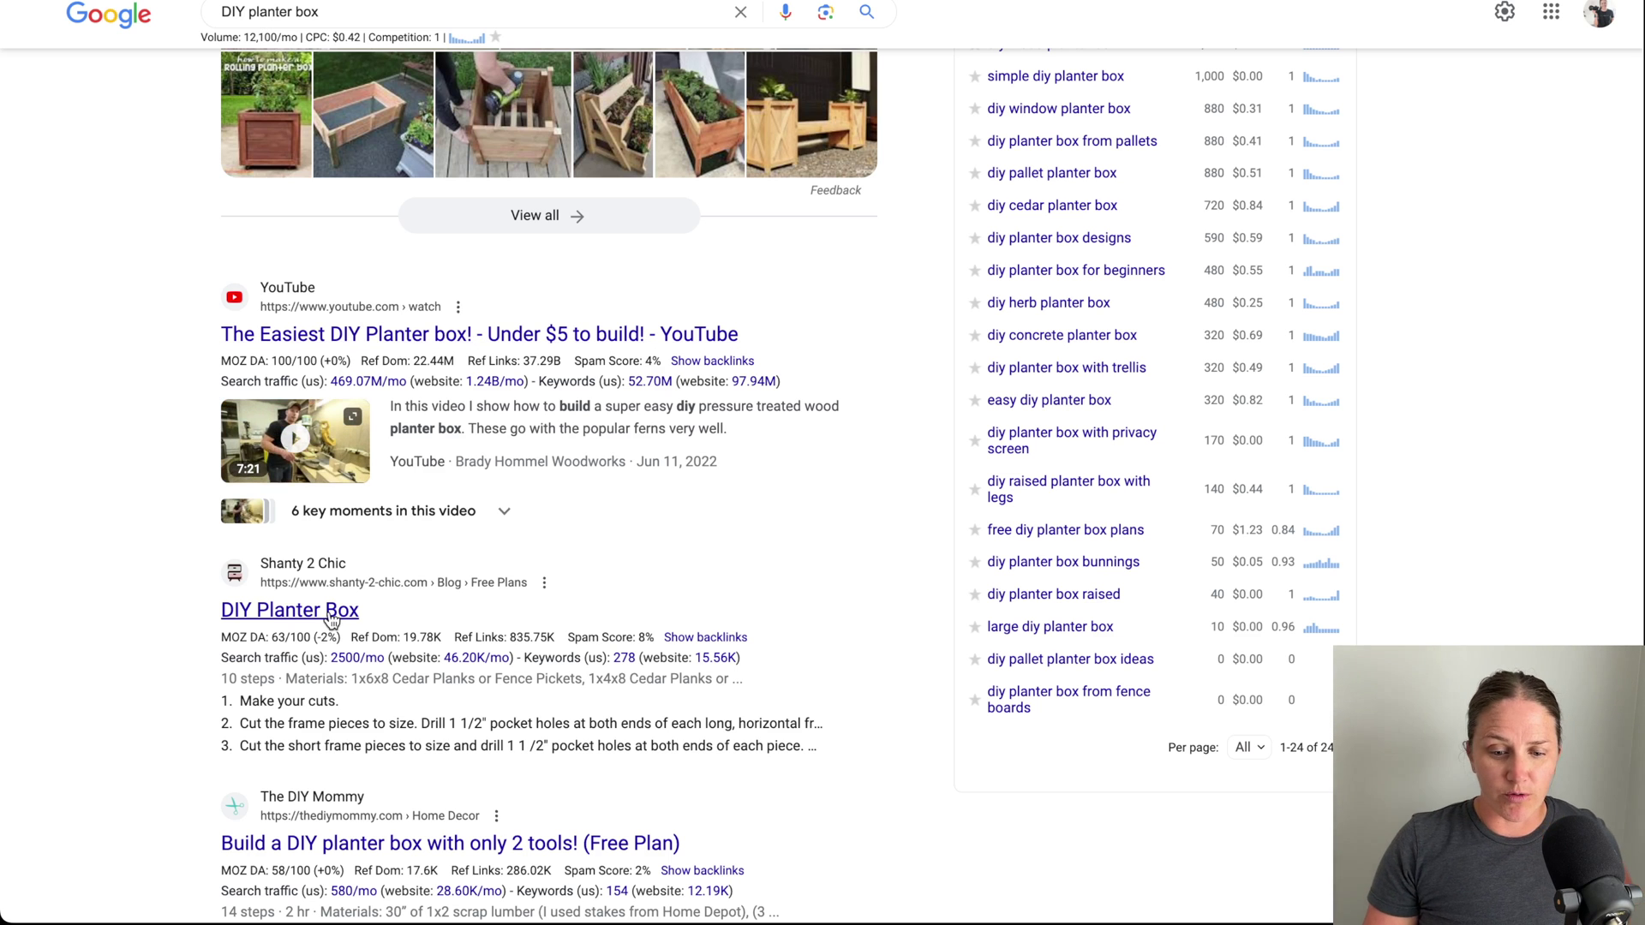
scroll(383, 589, "down", 2)
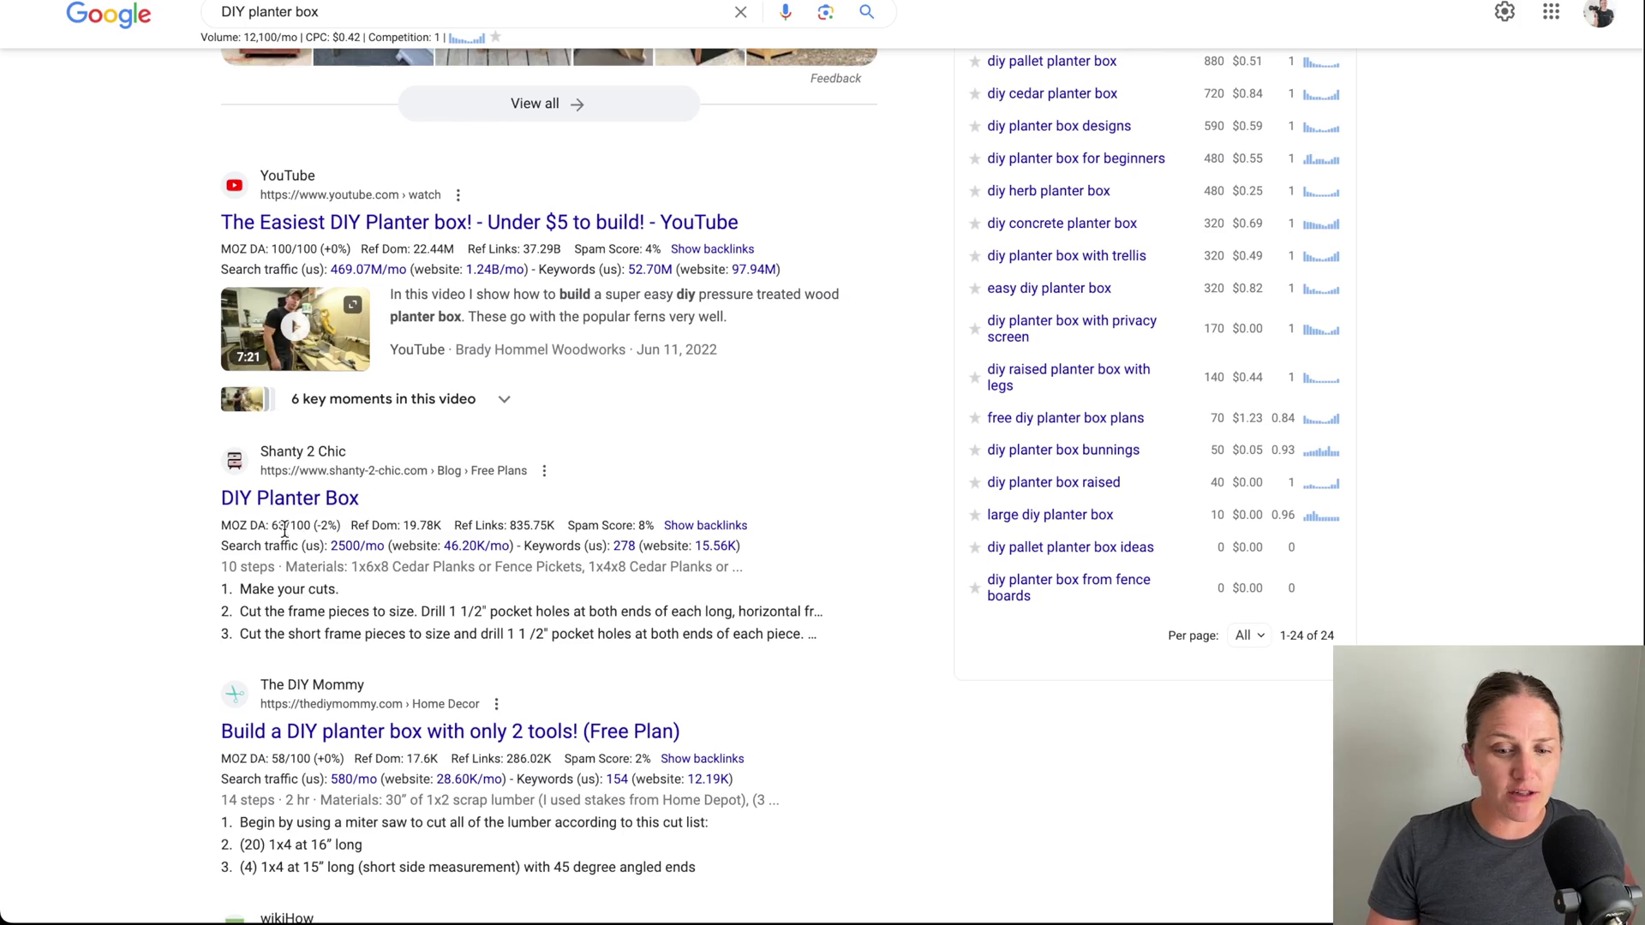
scroll(383, 589, "down", 4)
mouse_move(277, 581)
scroll(157, 613, "down", 15)
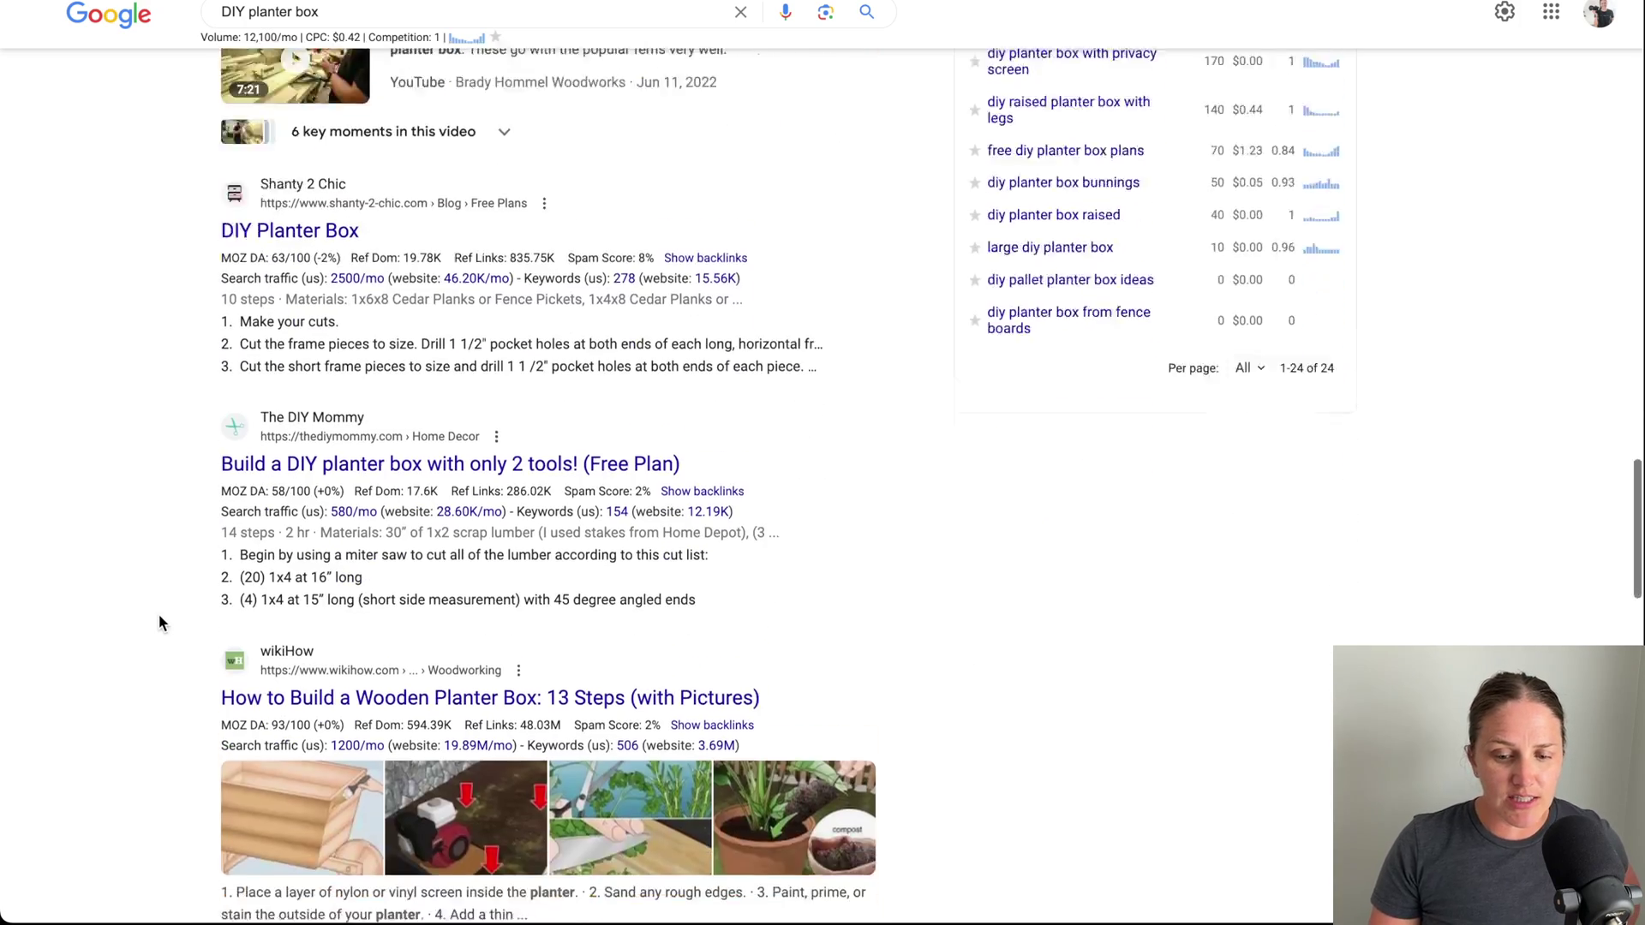
scroll(163, 591, "up", 20)
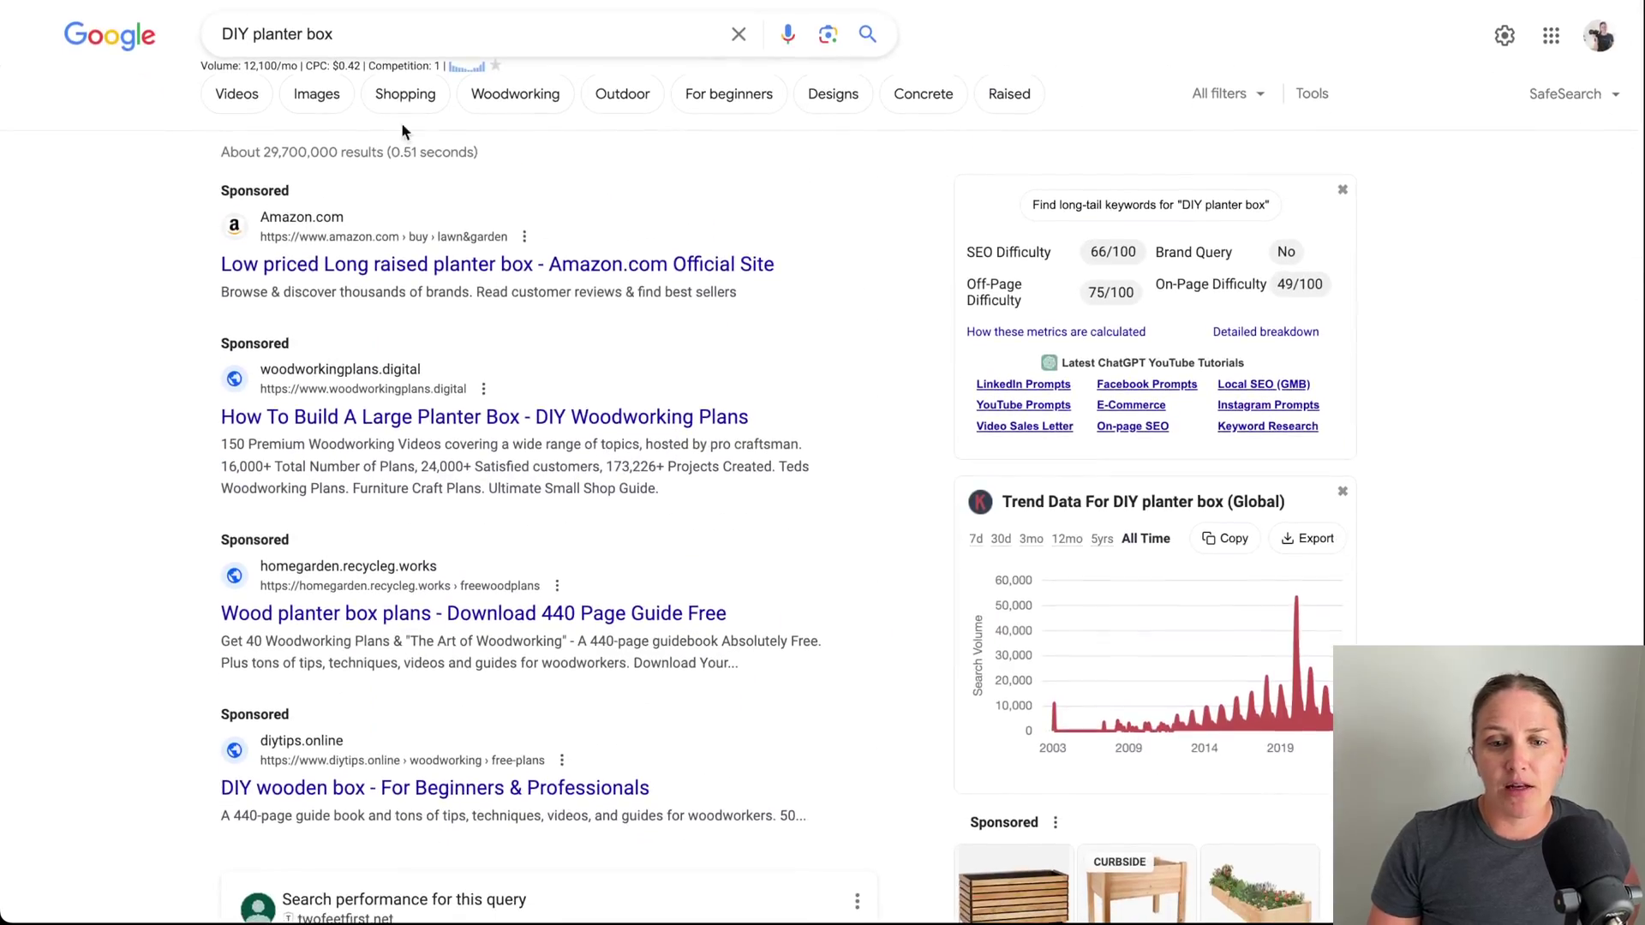
Show the 'DIY planter box' autocomplete suggestions with their volume, CPC and competition.
left_click(383, 34)
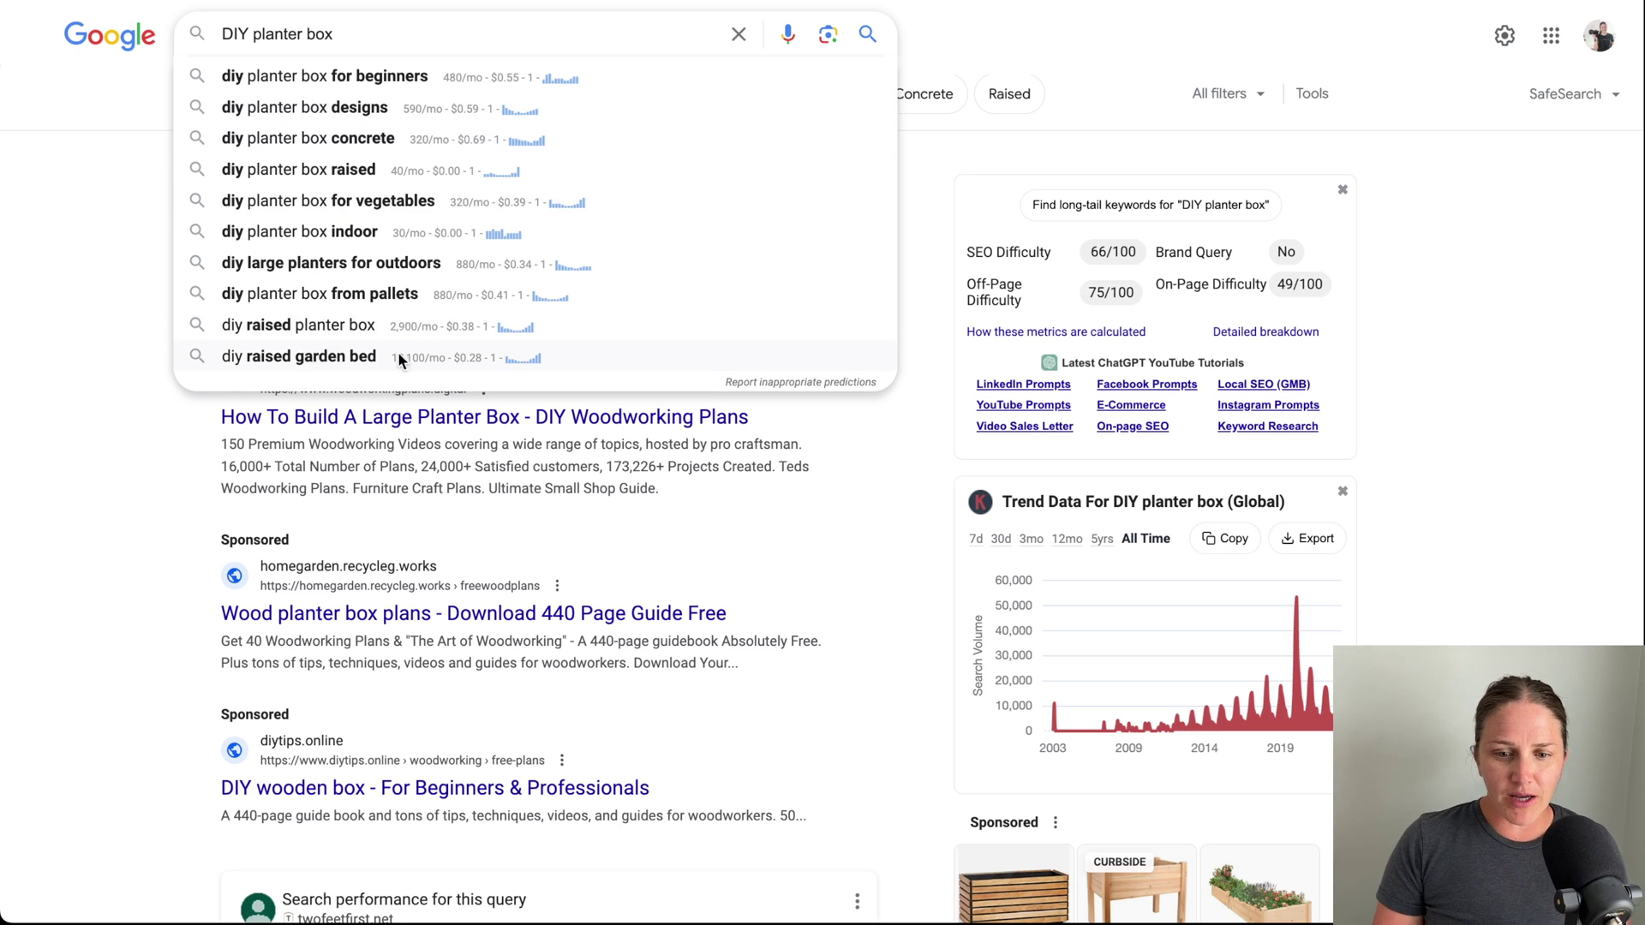
Search the suggestions 'diy raised garden bed' and 'diy planter box for beginners', rated 62/100.
left_click(334, 358)
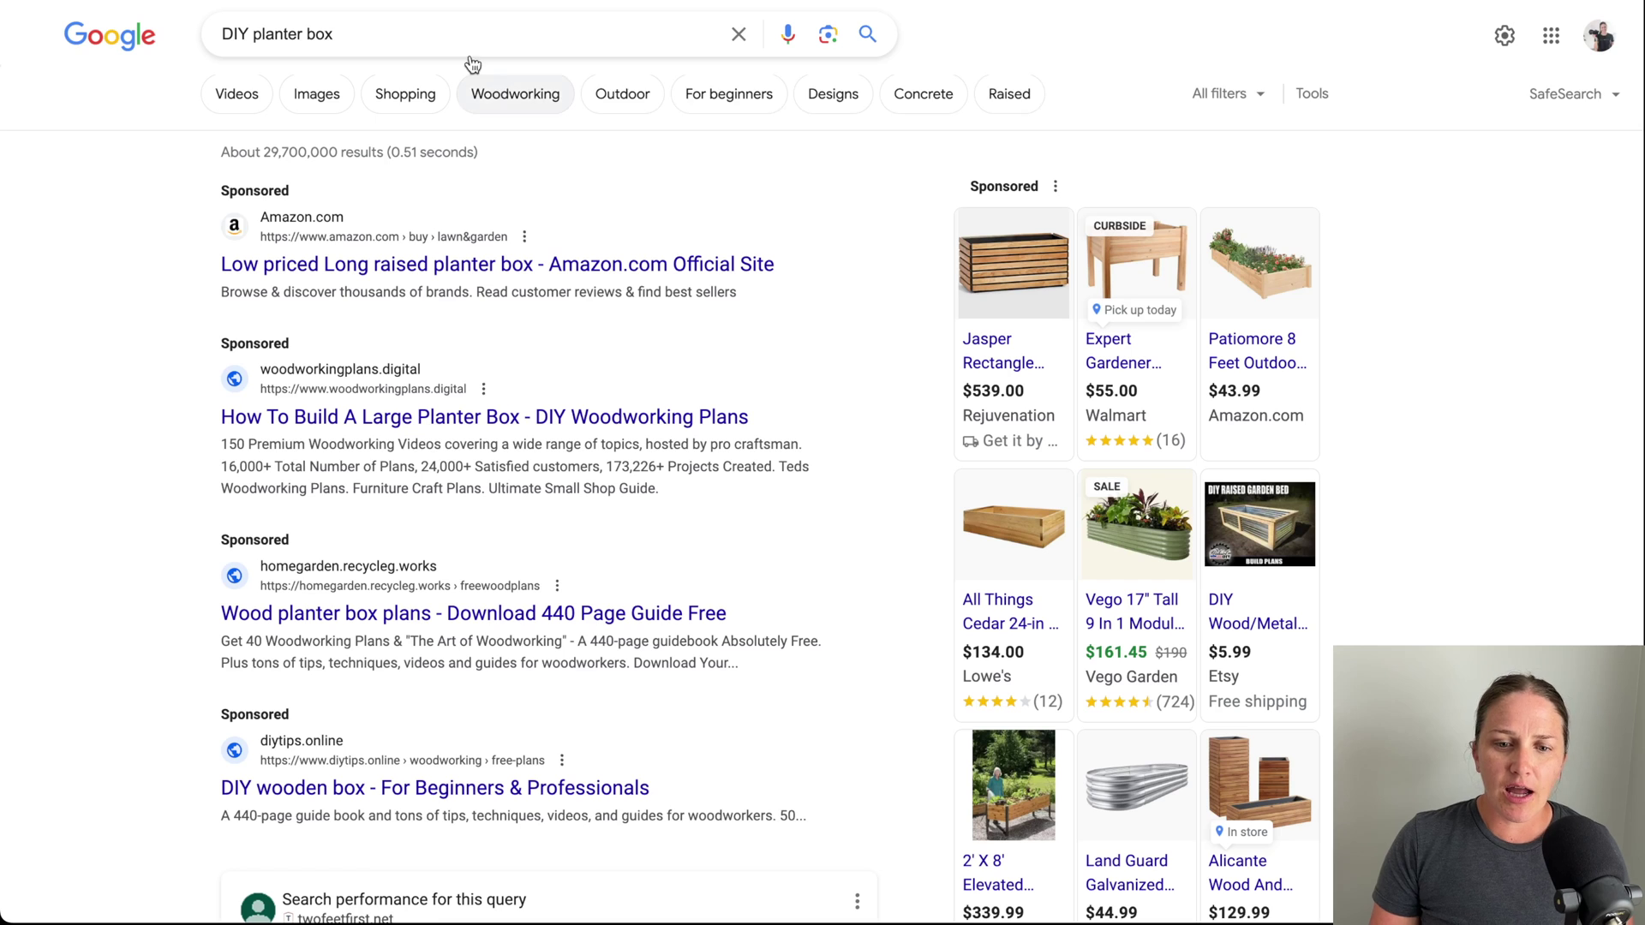
left_click(464, 33)
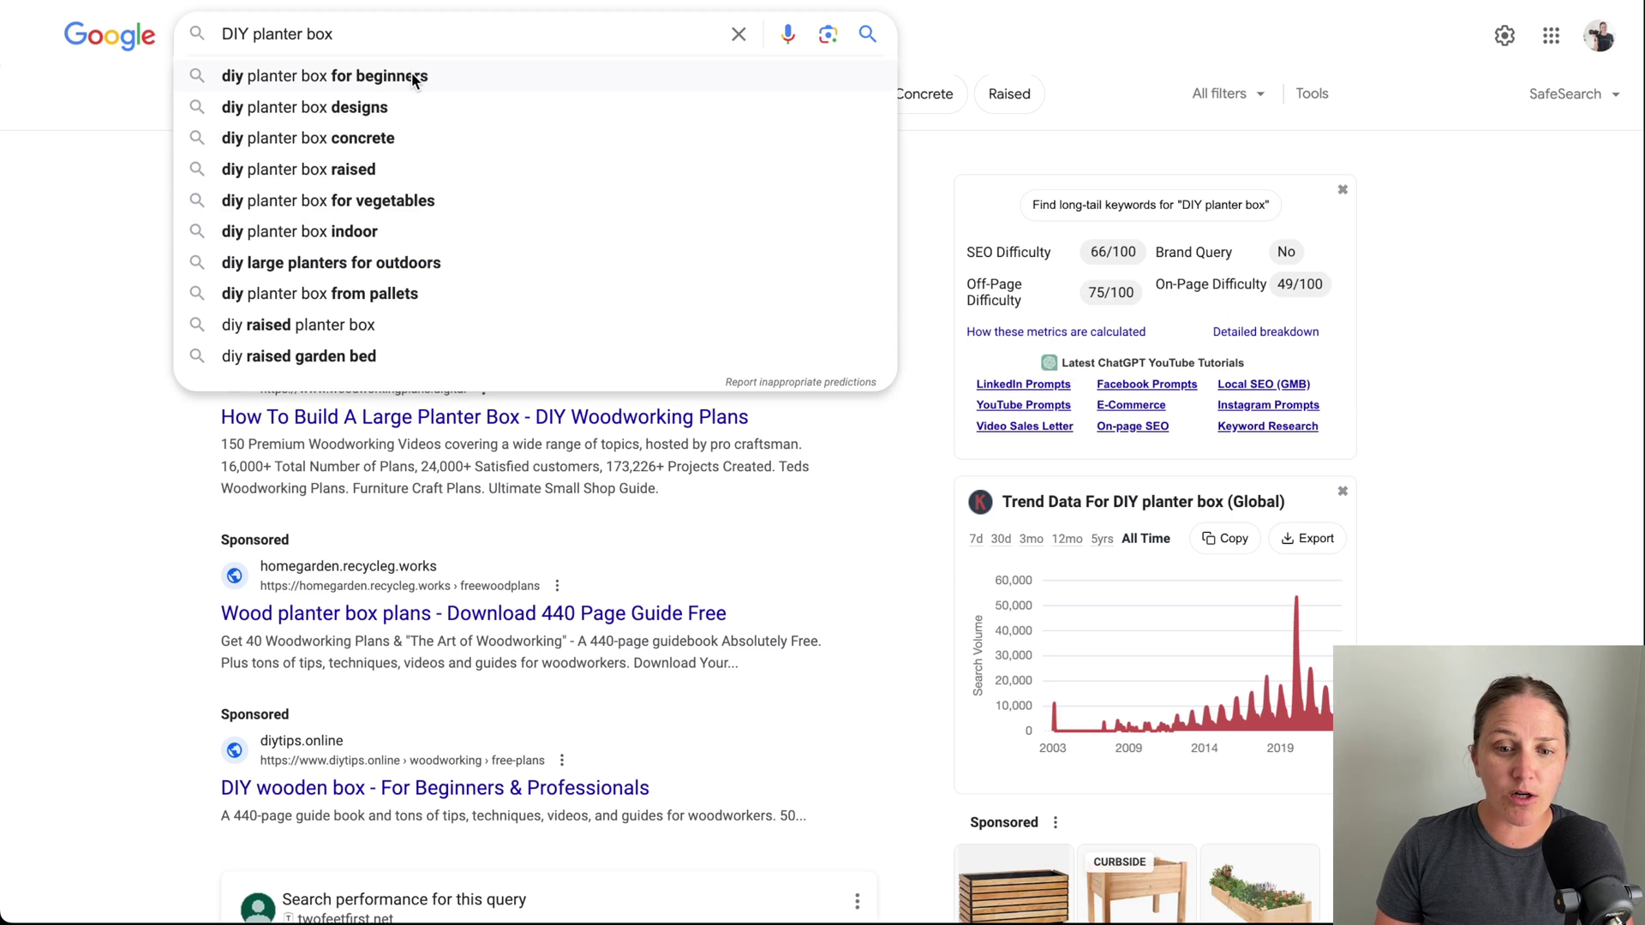
left_click(407, 79)
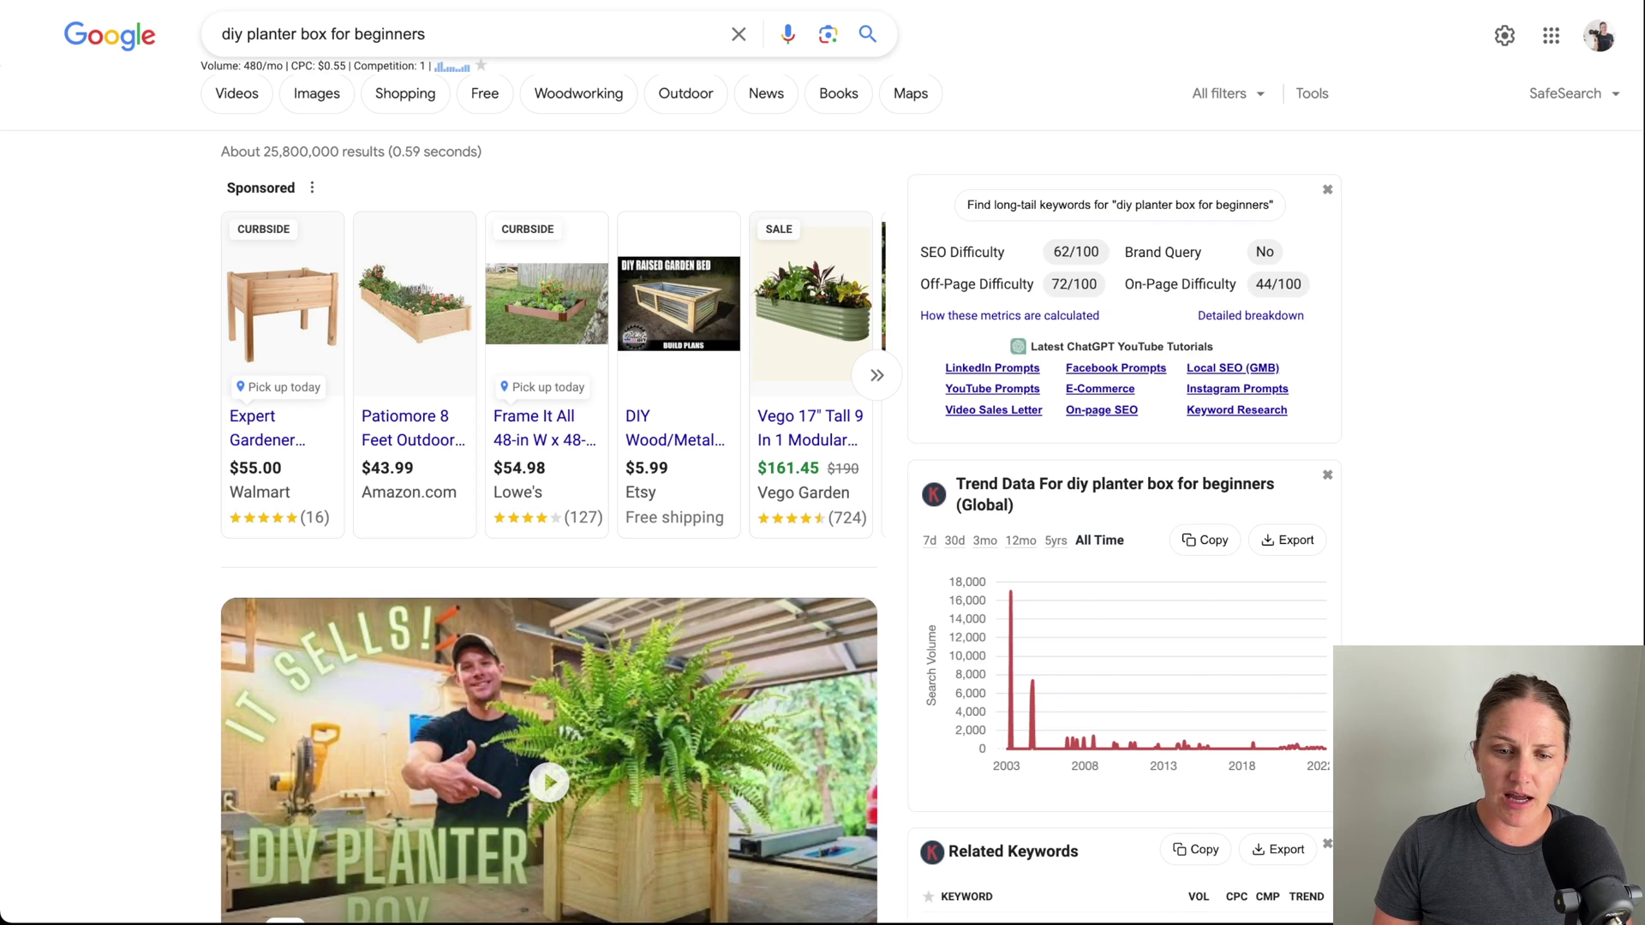
Return to the DIY planter box results and search 'diy planter box concrete' instead.
key("alt+Left")
left_click(429, 43)
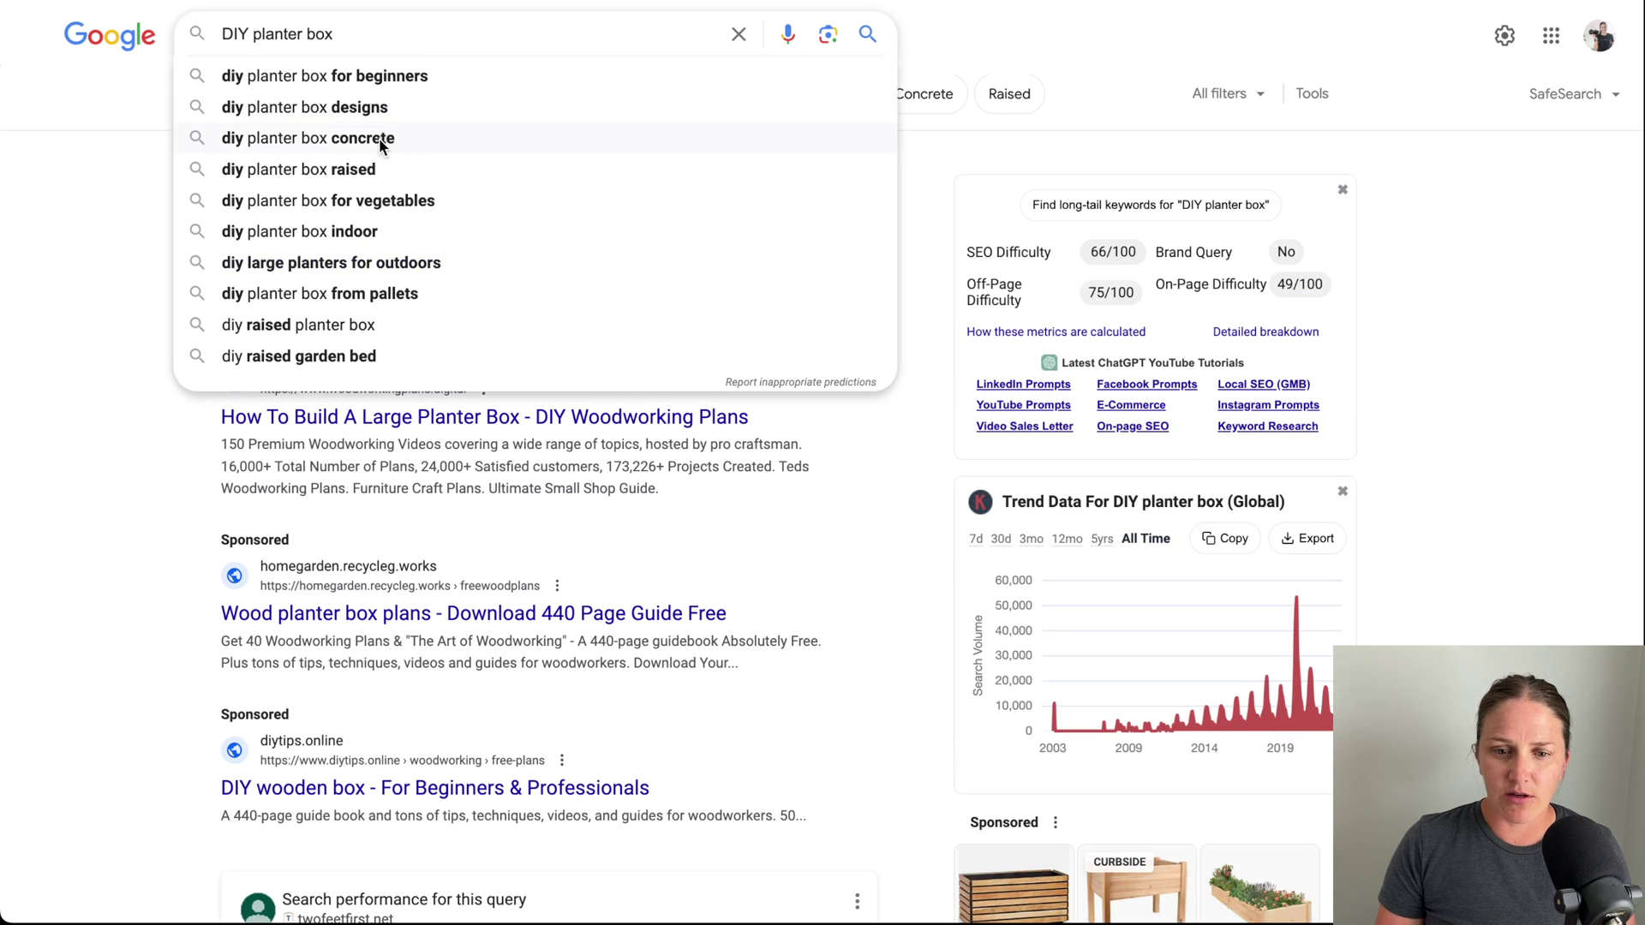
left_click(381, 142)
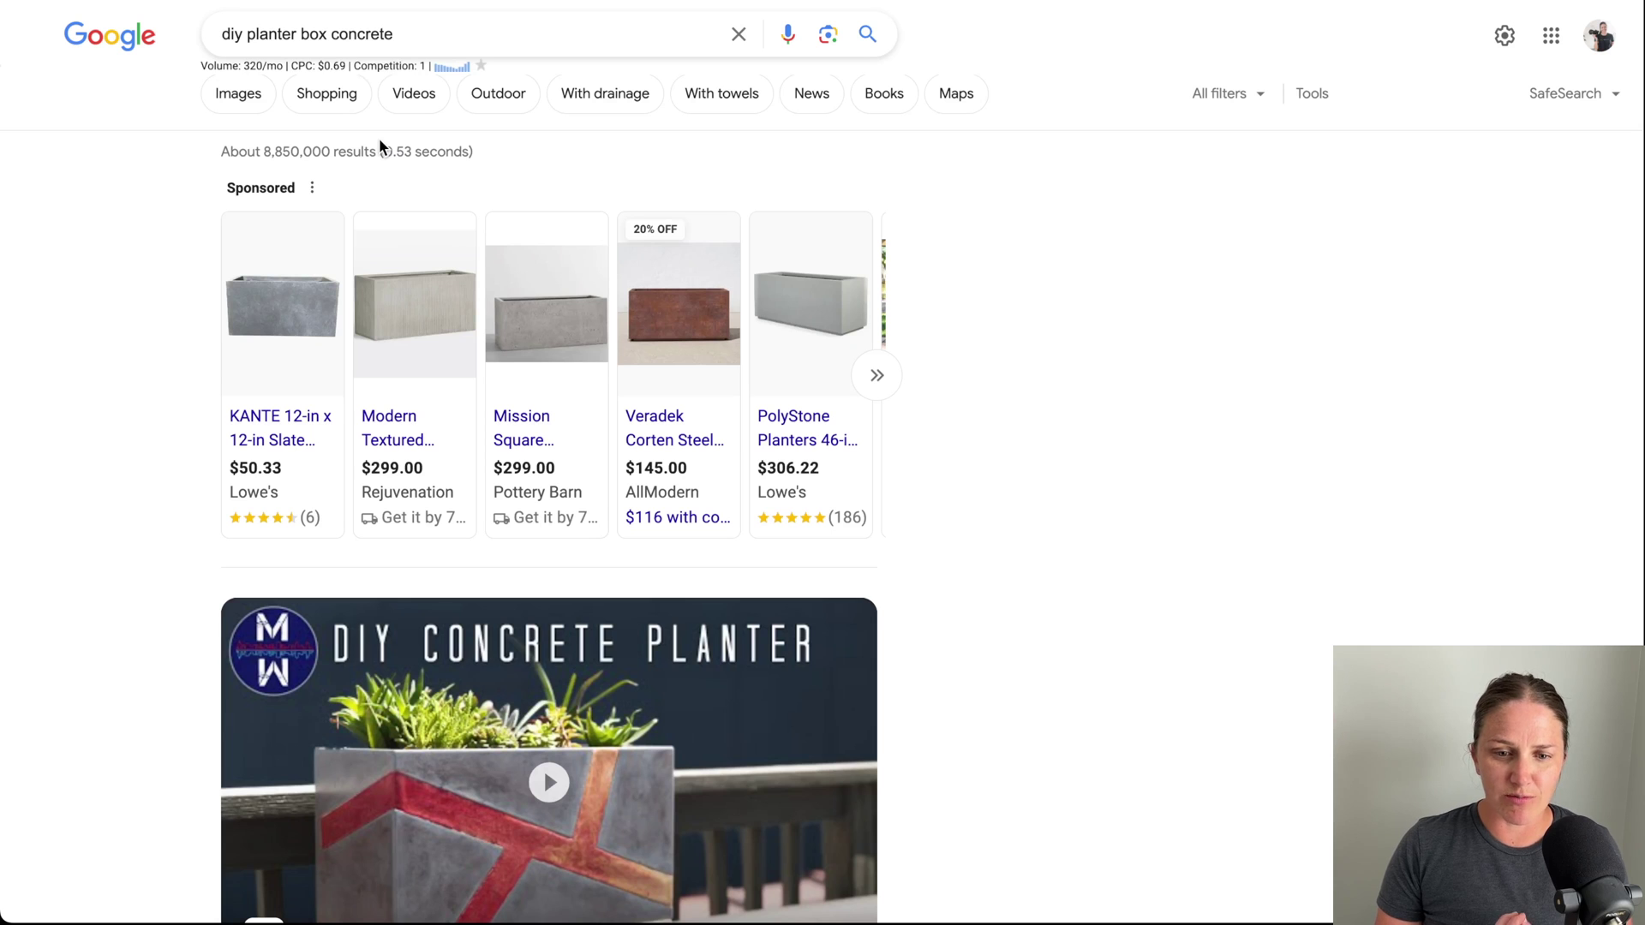
Highlight the 59/100 SEO Difficulty score, review autocomplete suggestion volumes, then select 'diy' in the query.
double_click(1064, 253)
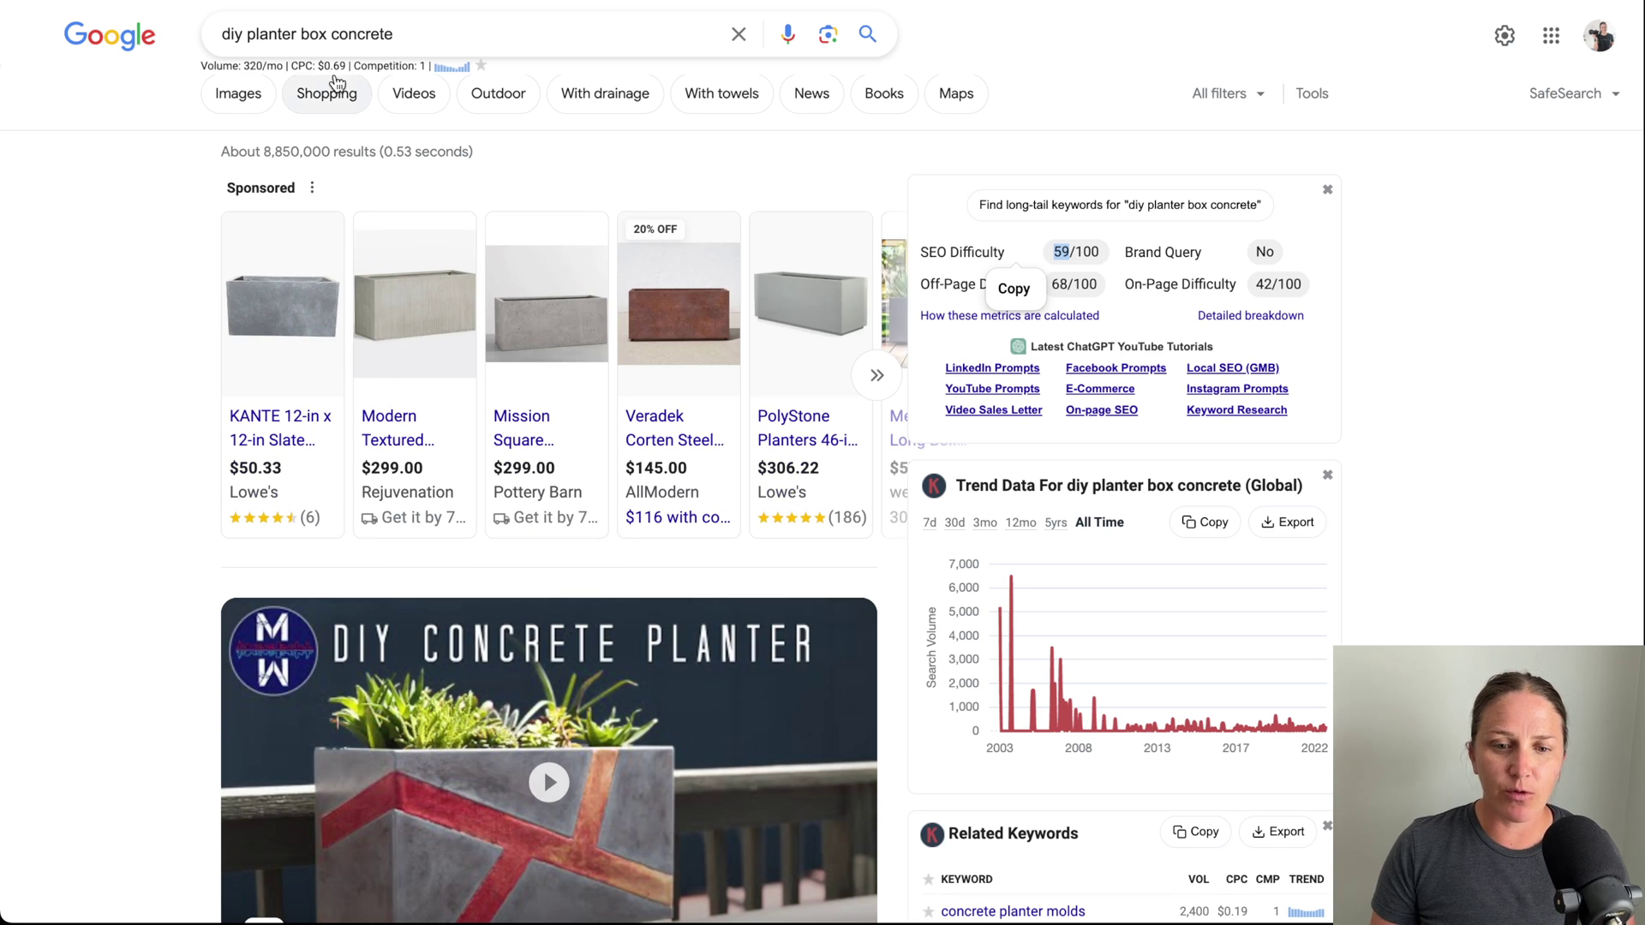
left_click(324, 31)
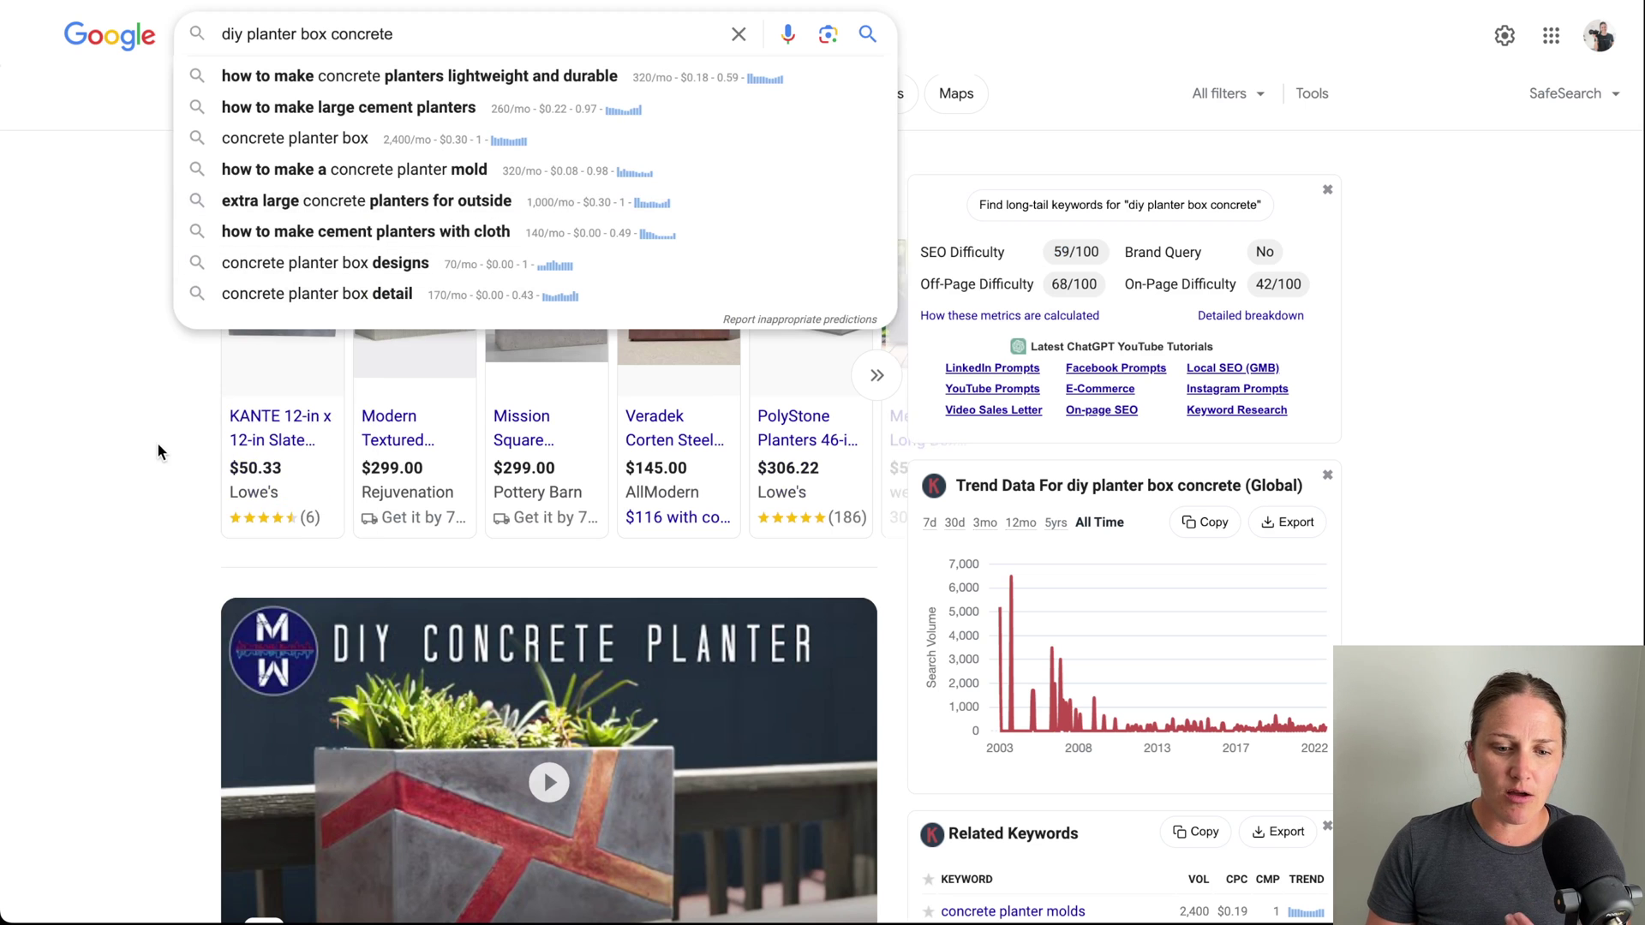
scroll(157, 442, "down", 8)
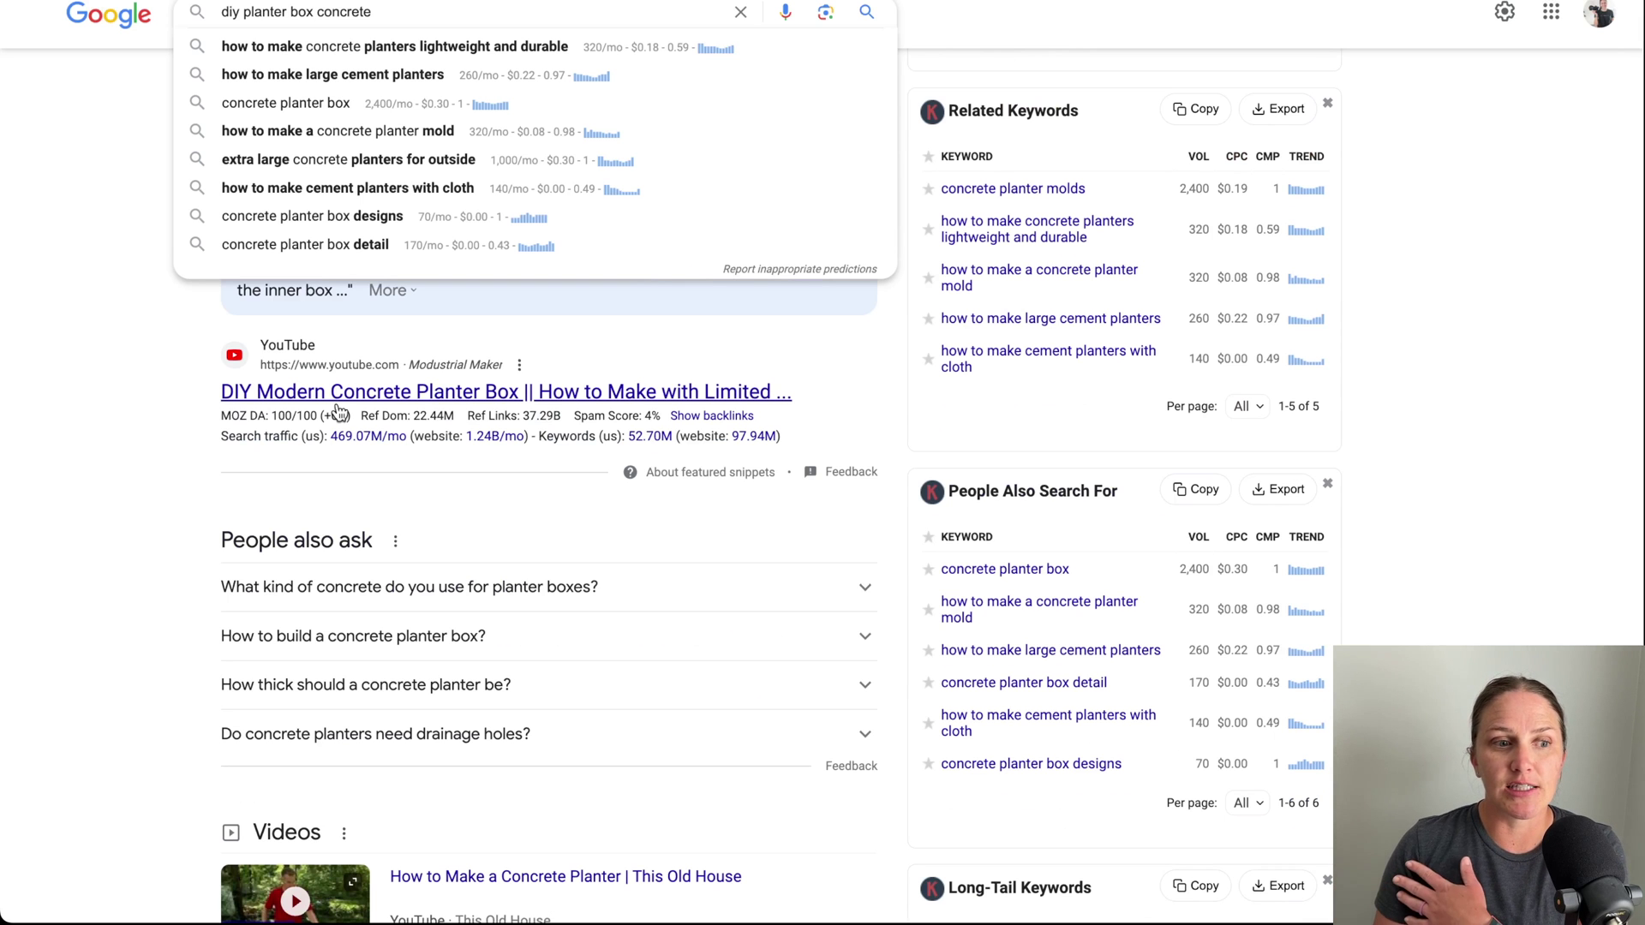
left_click(89, 342)
scroll(95, 341, "up", 8)
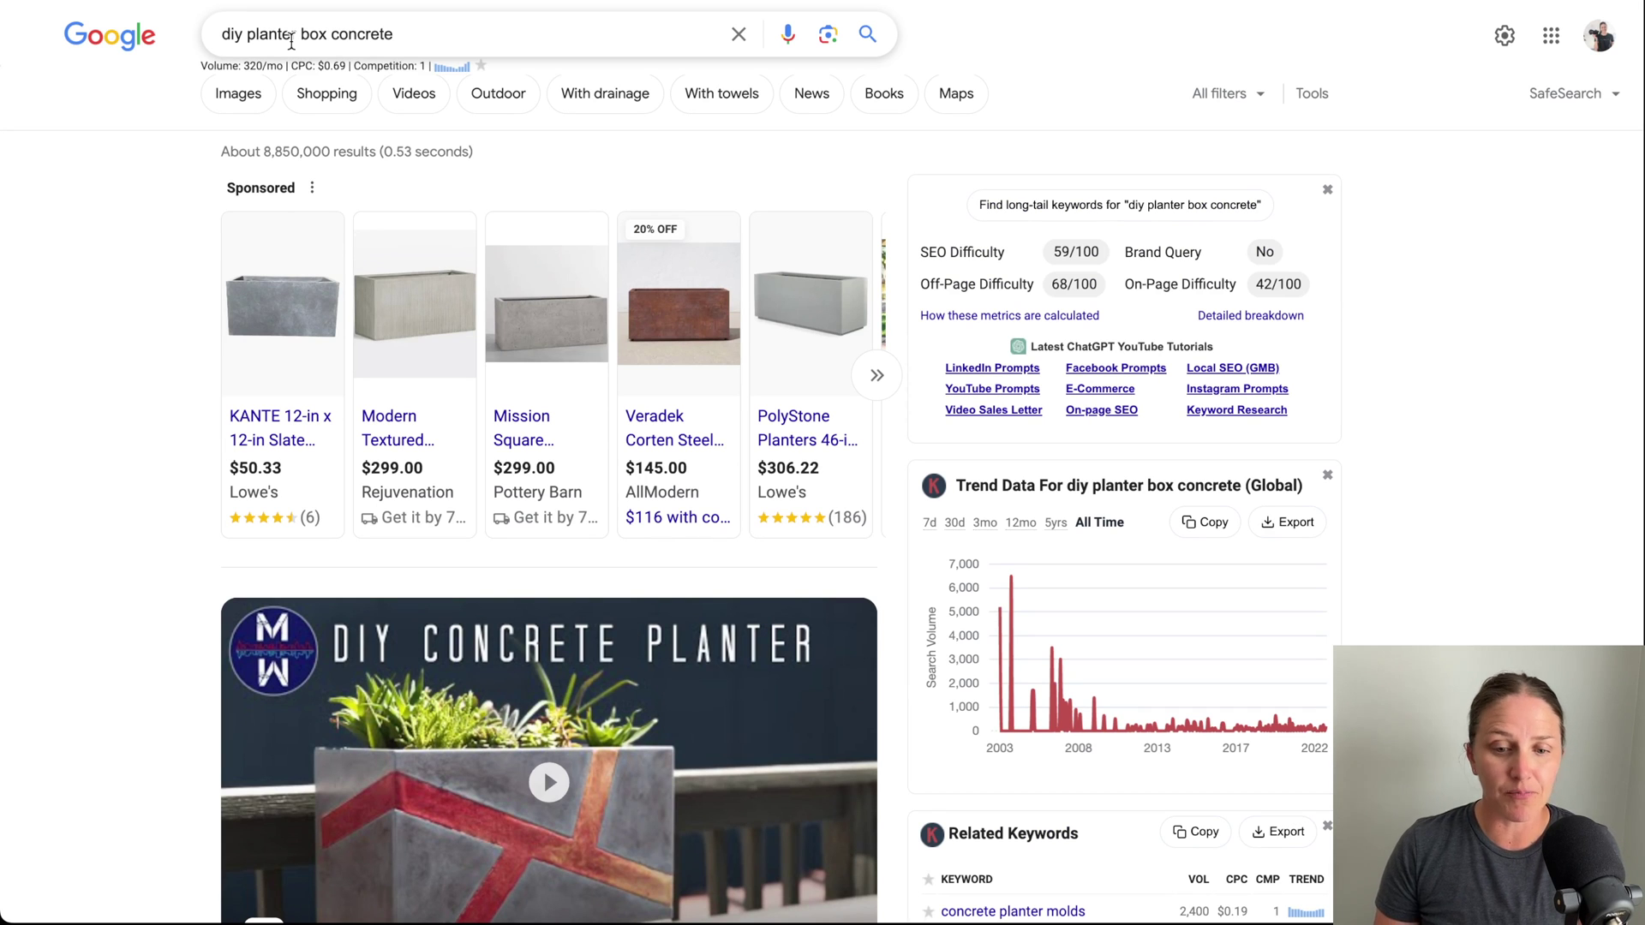
double_click(233, 36)
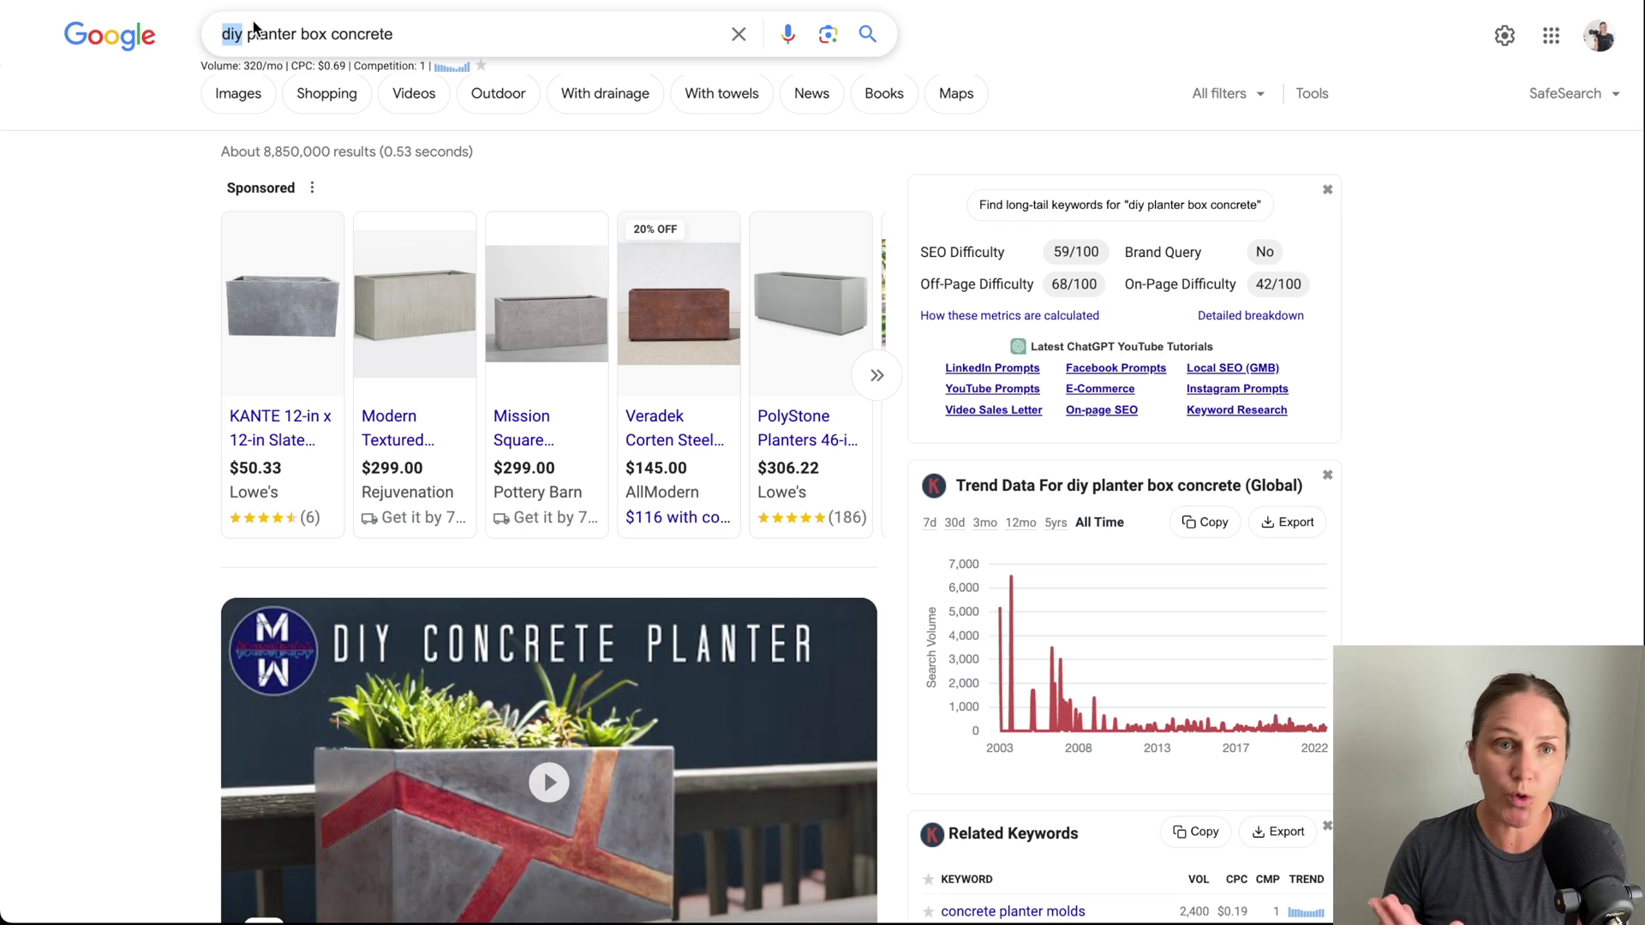
scroll(276, 90, "down", 7)
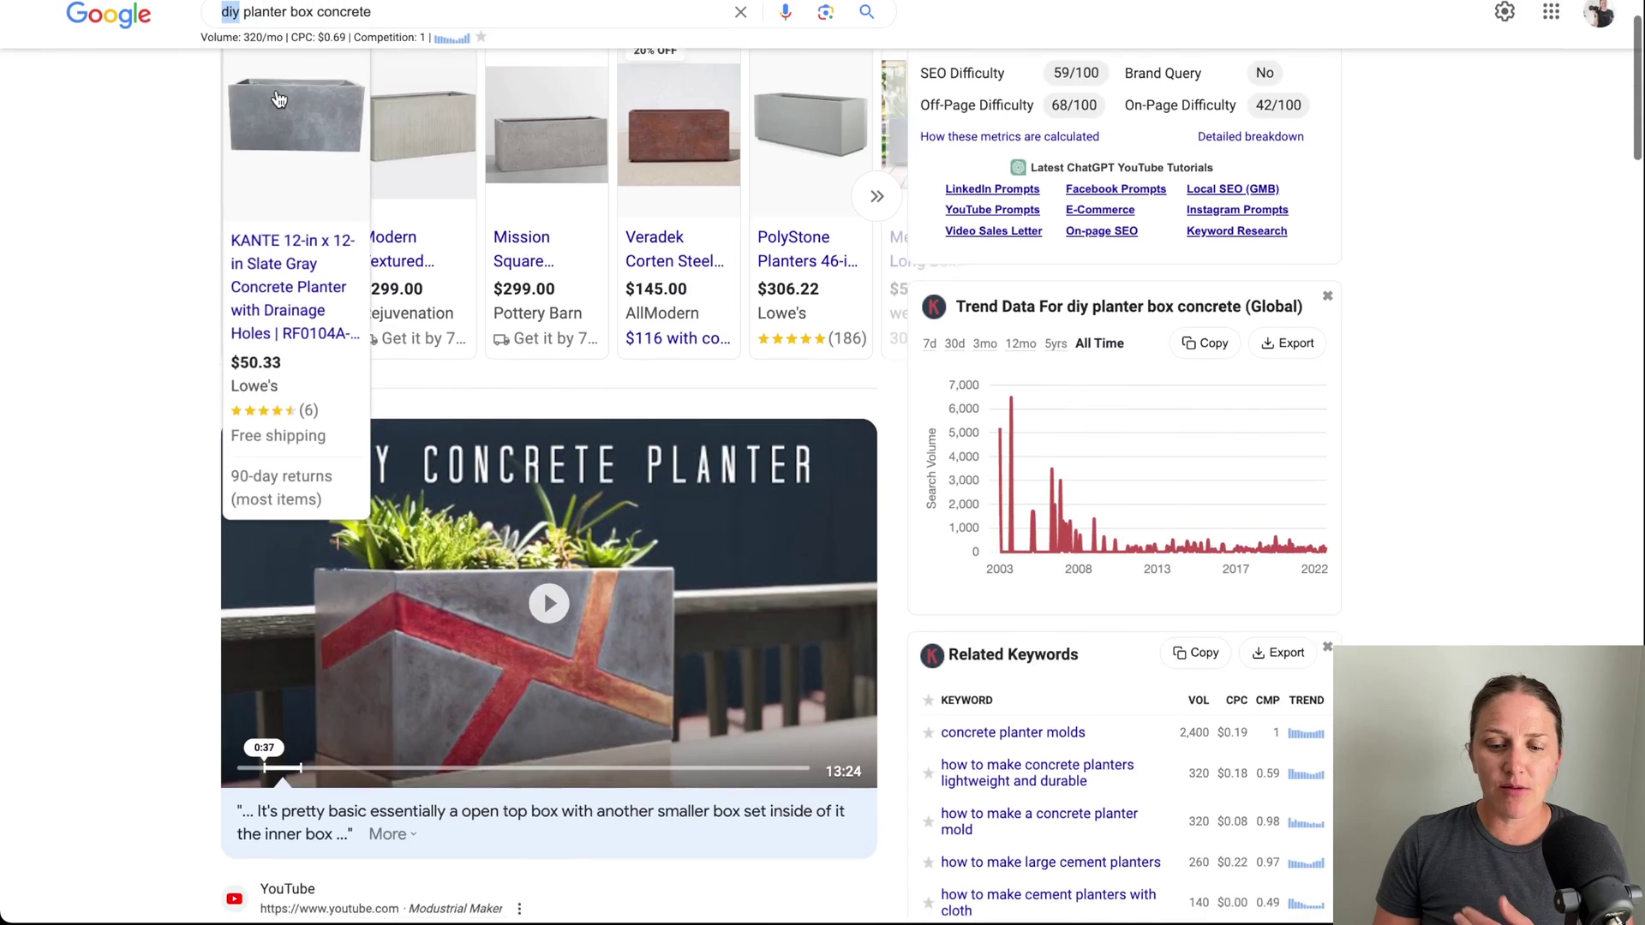
scroll(257, 369, "down", 4)
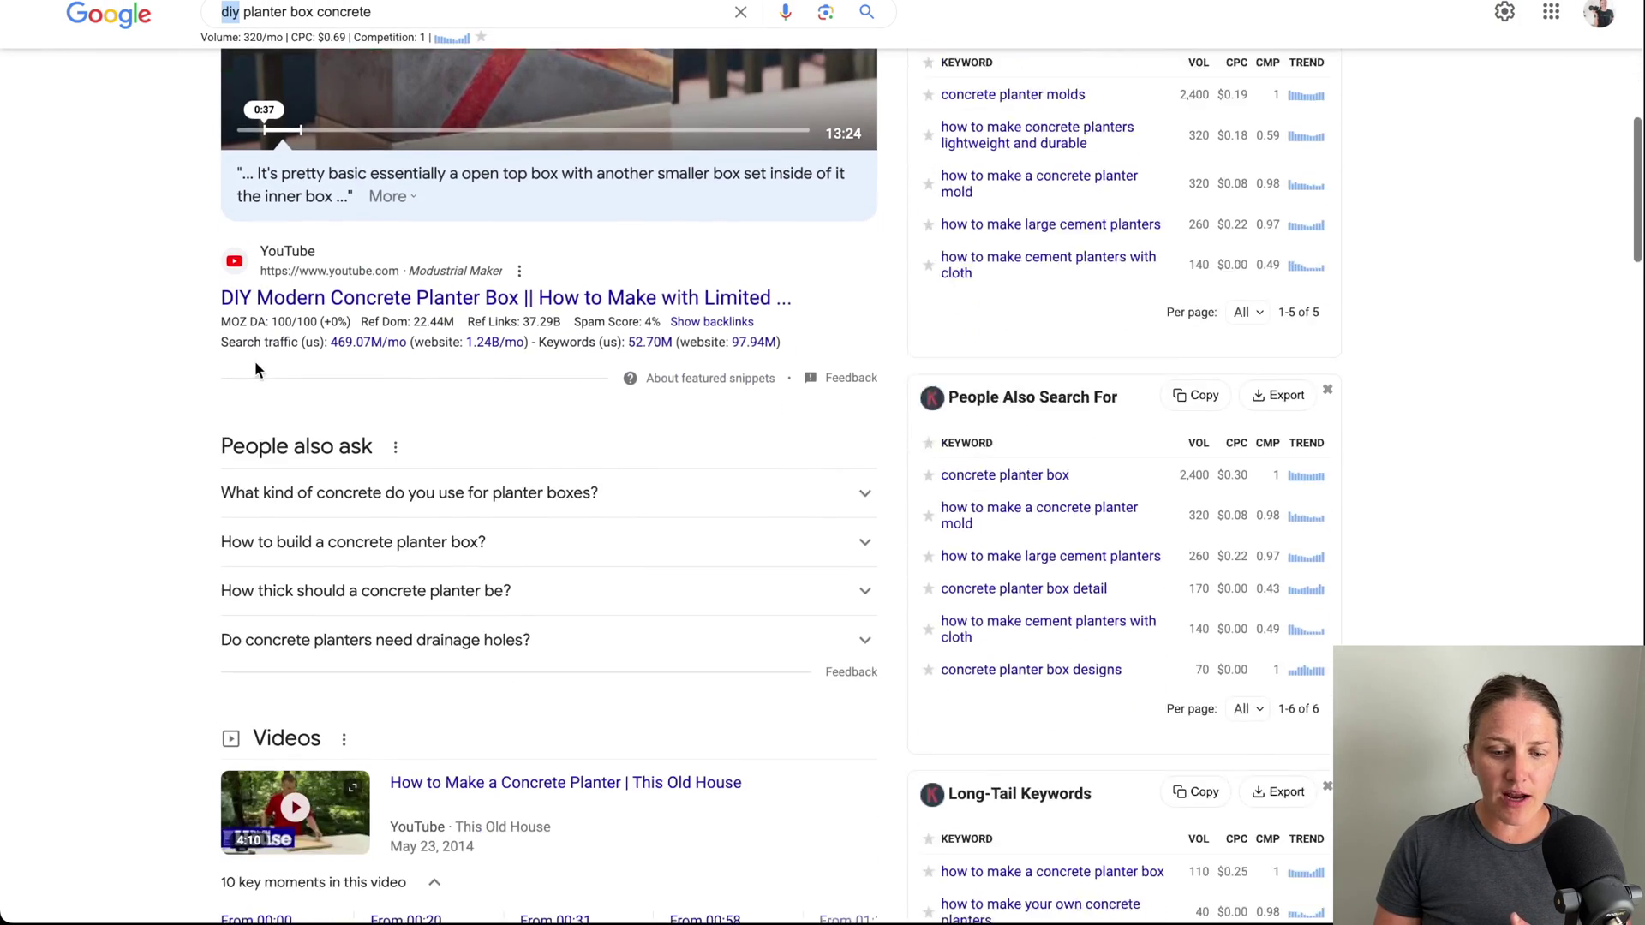
scroll(257, 369, "up", 2)
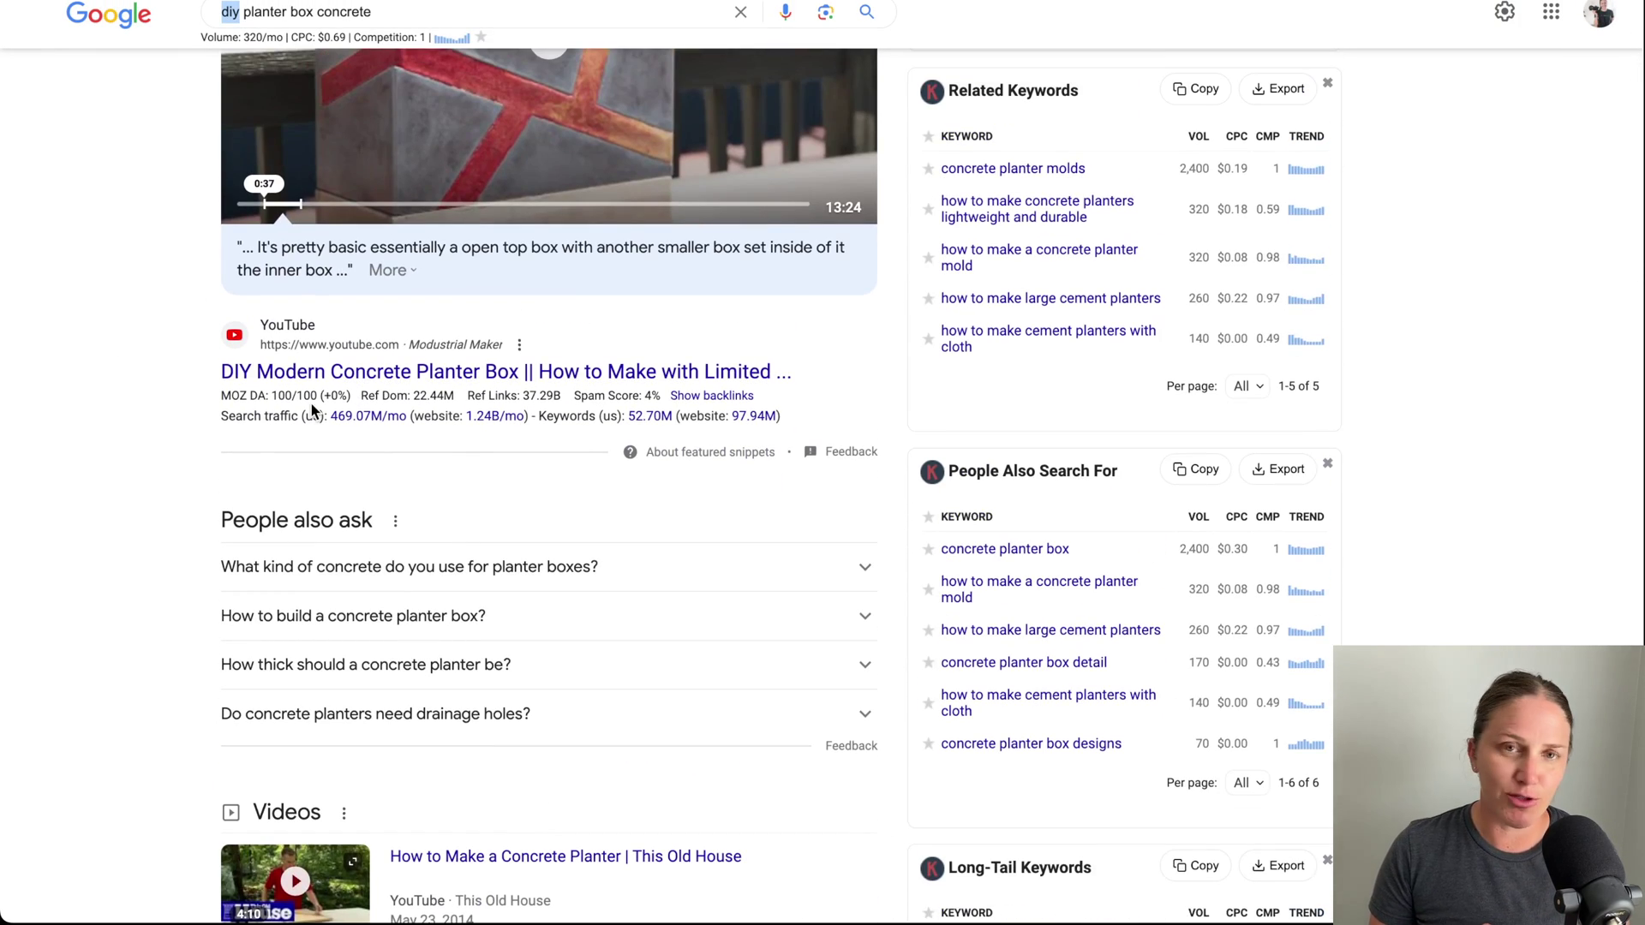
scroll(188, 463, "down", 4)
scroll(188, 463, "up", 3)
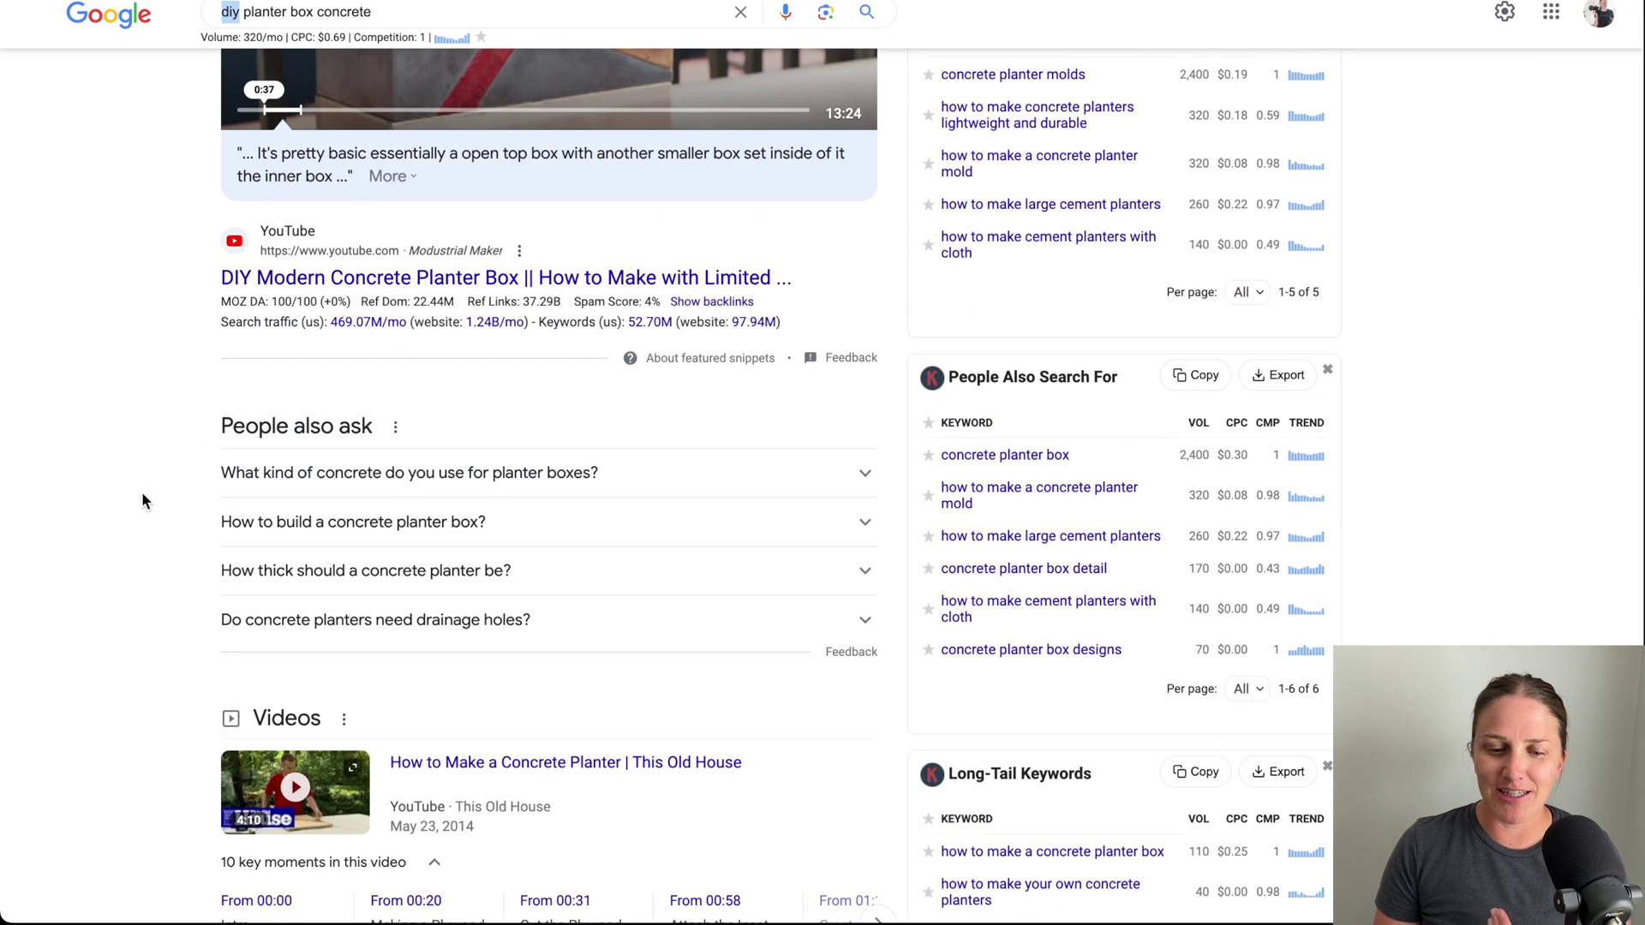
scroll(142, 501, "down", 2)
scroll(143, 501, "down", 2)
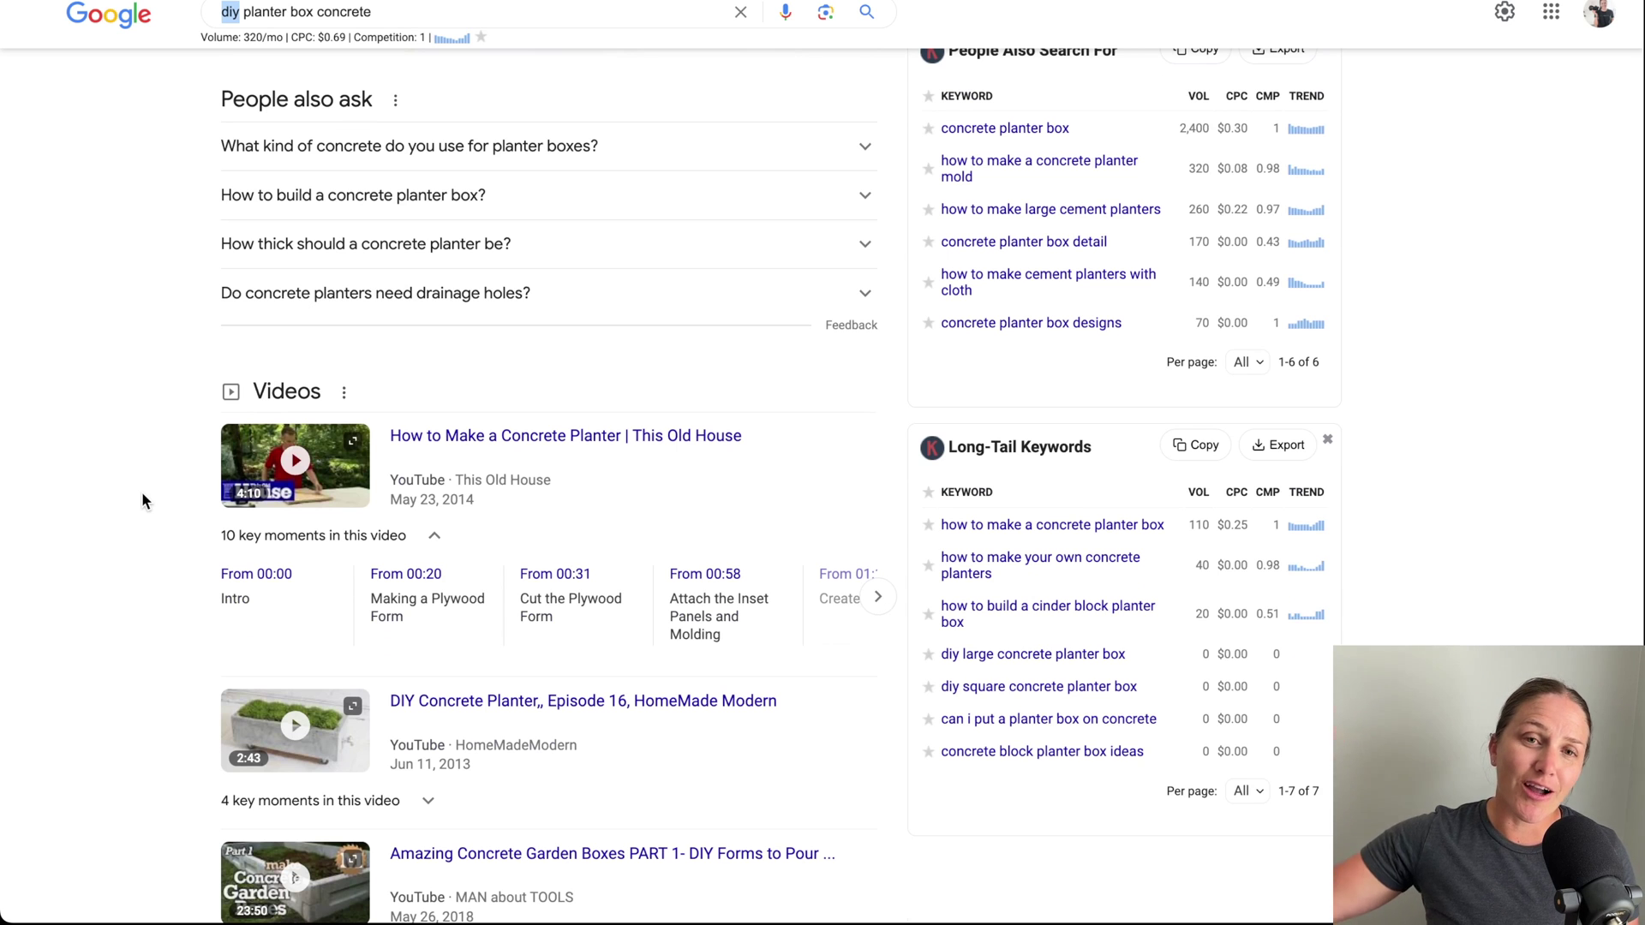
scroll(321, 515, "down", 3)
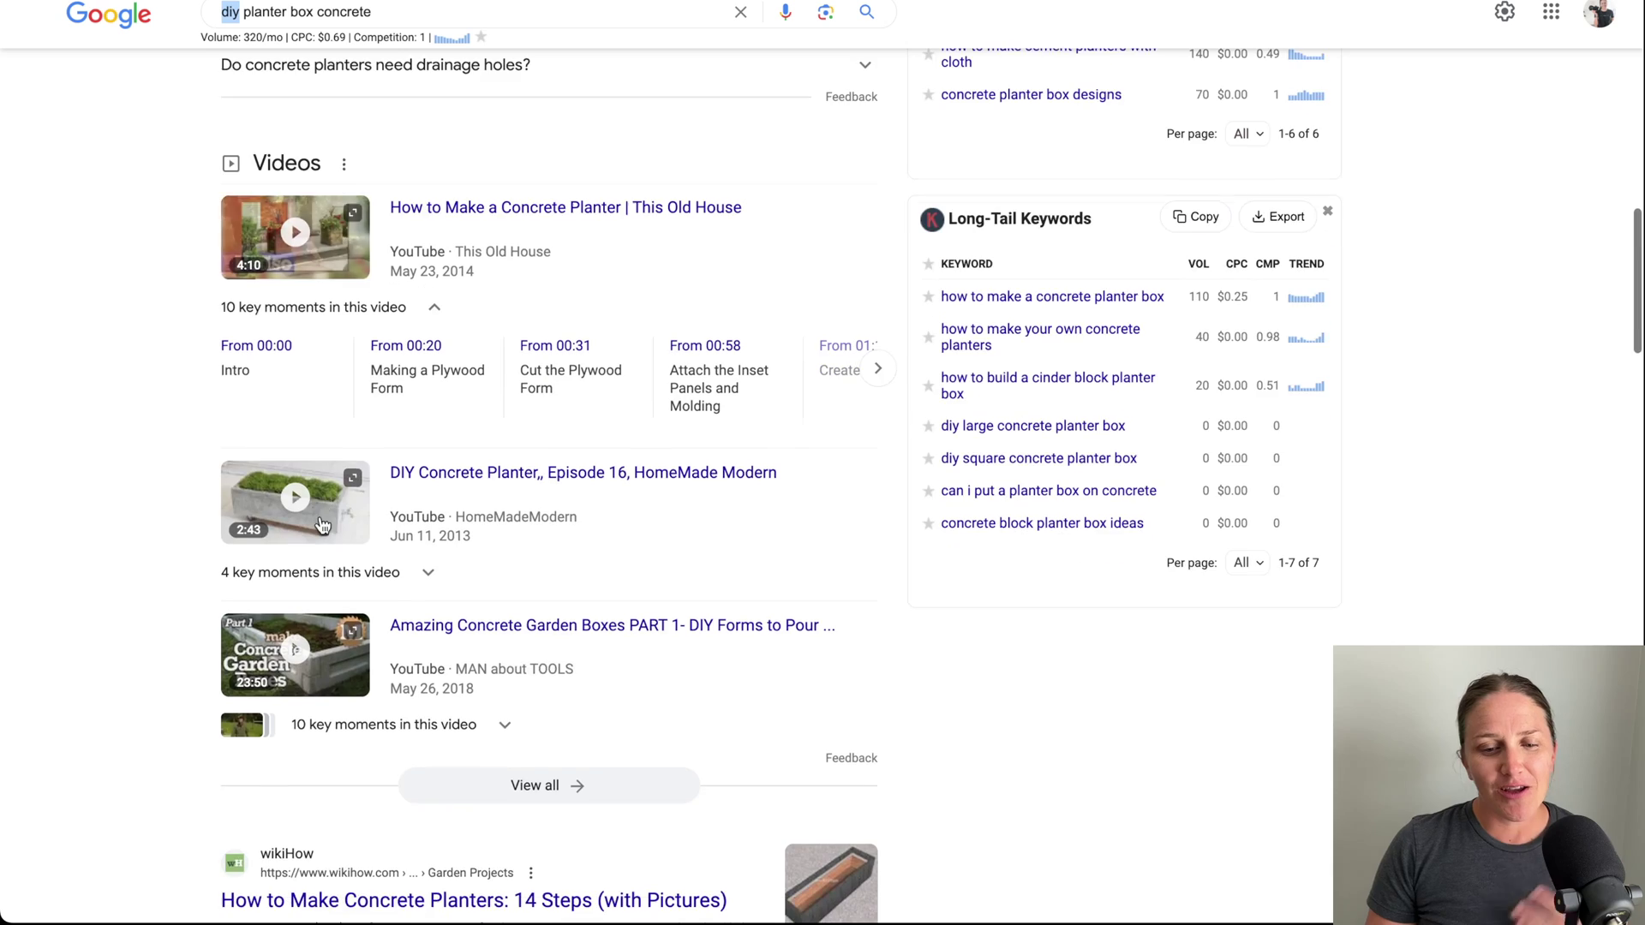
scroll(320, 524, "down", 7)
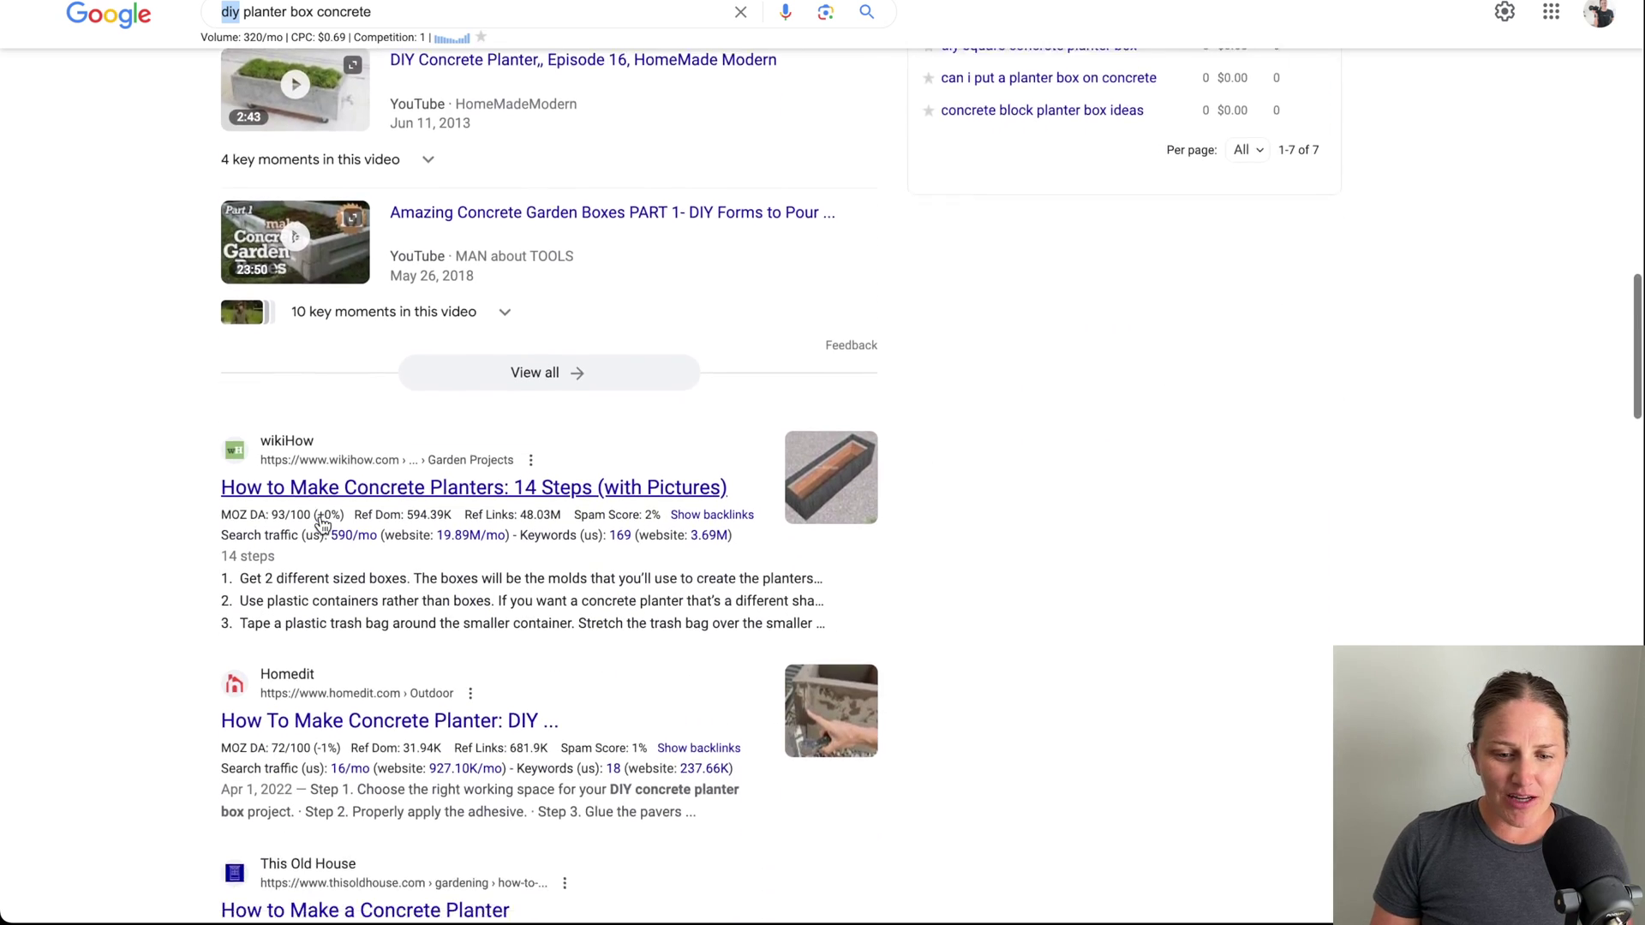
scroll(320, 515, "down", 6)
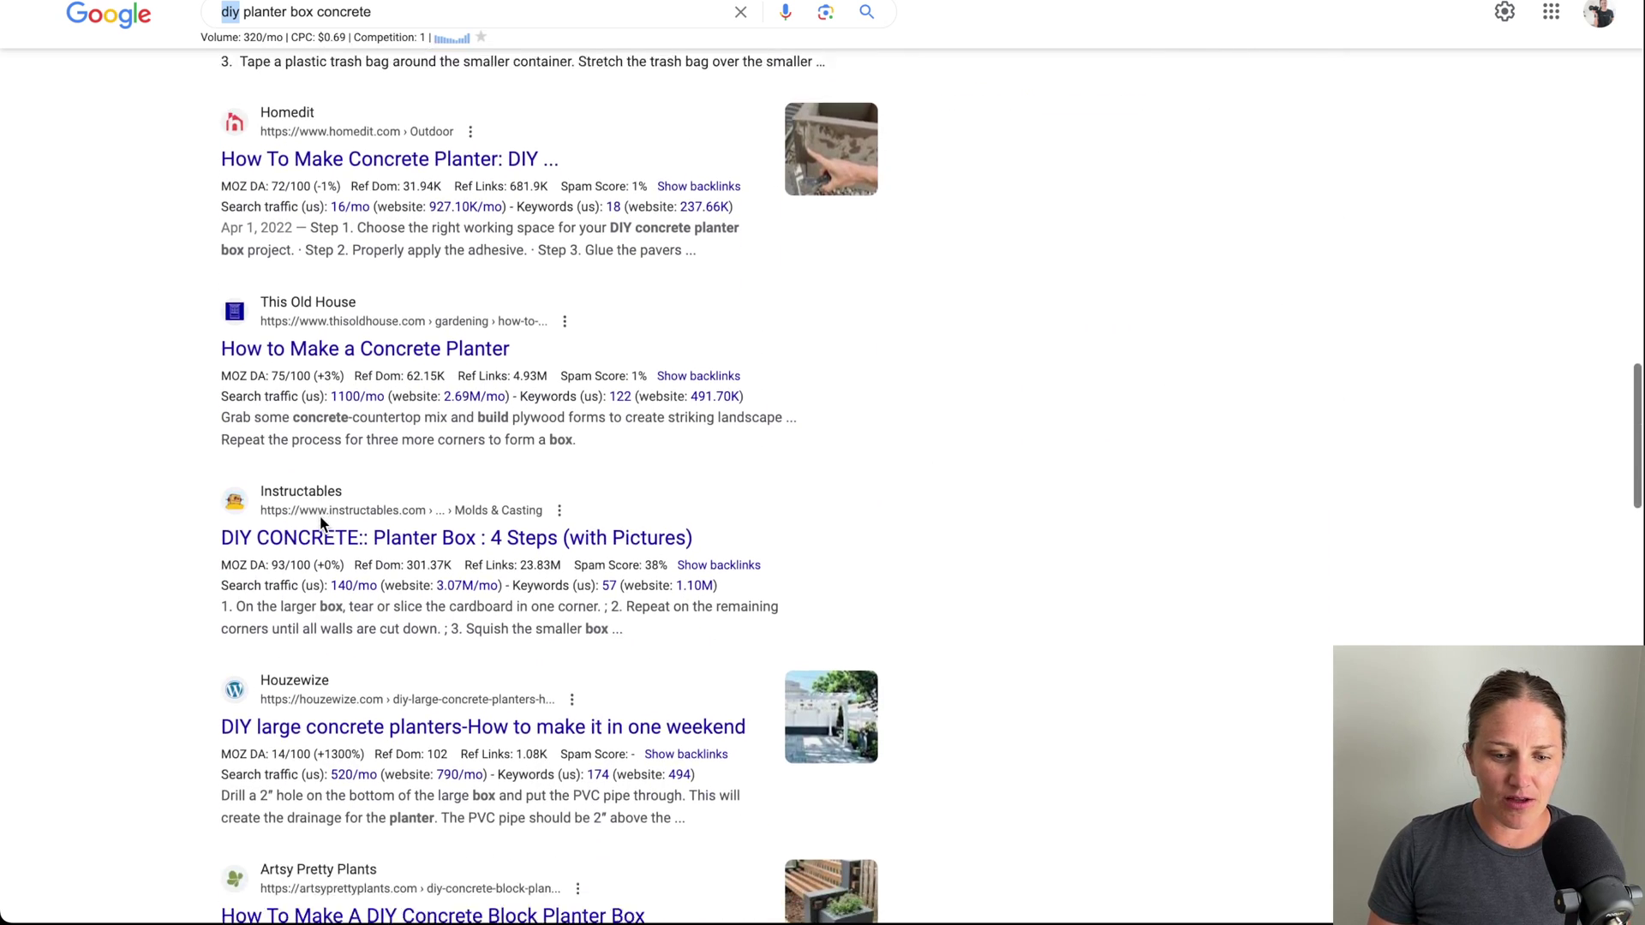
scroll(321, 522, "down", 1)
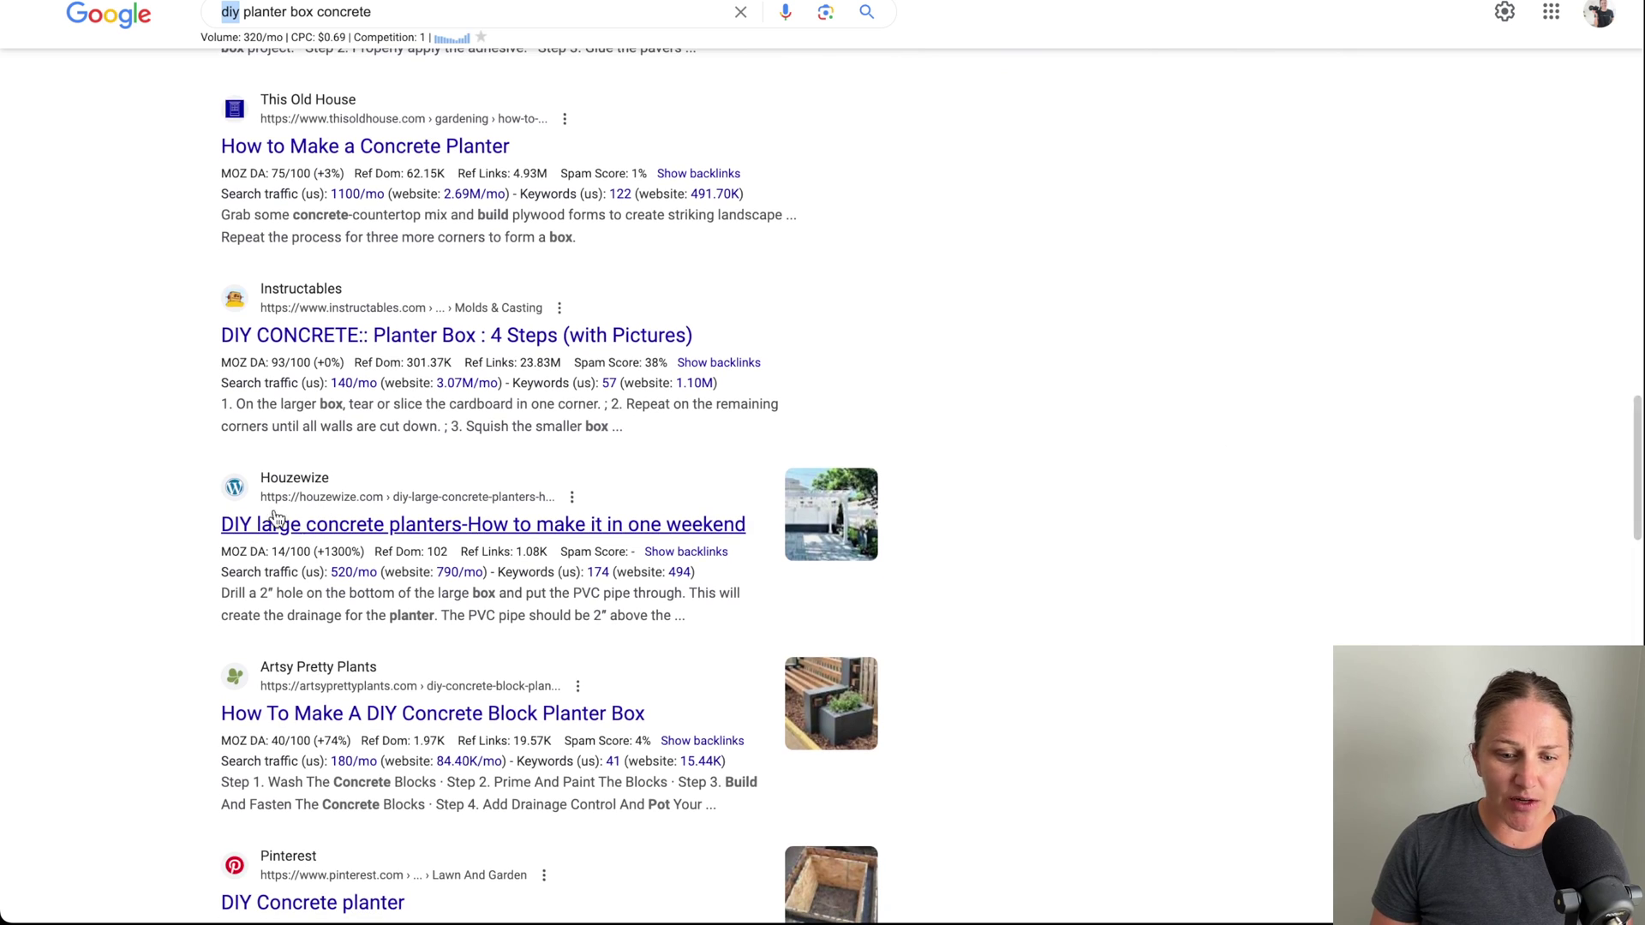
mouse_move(286, 555)
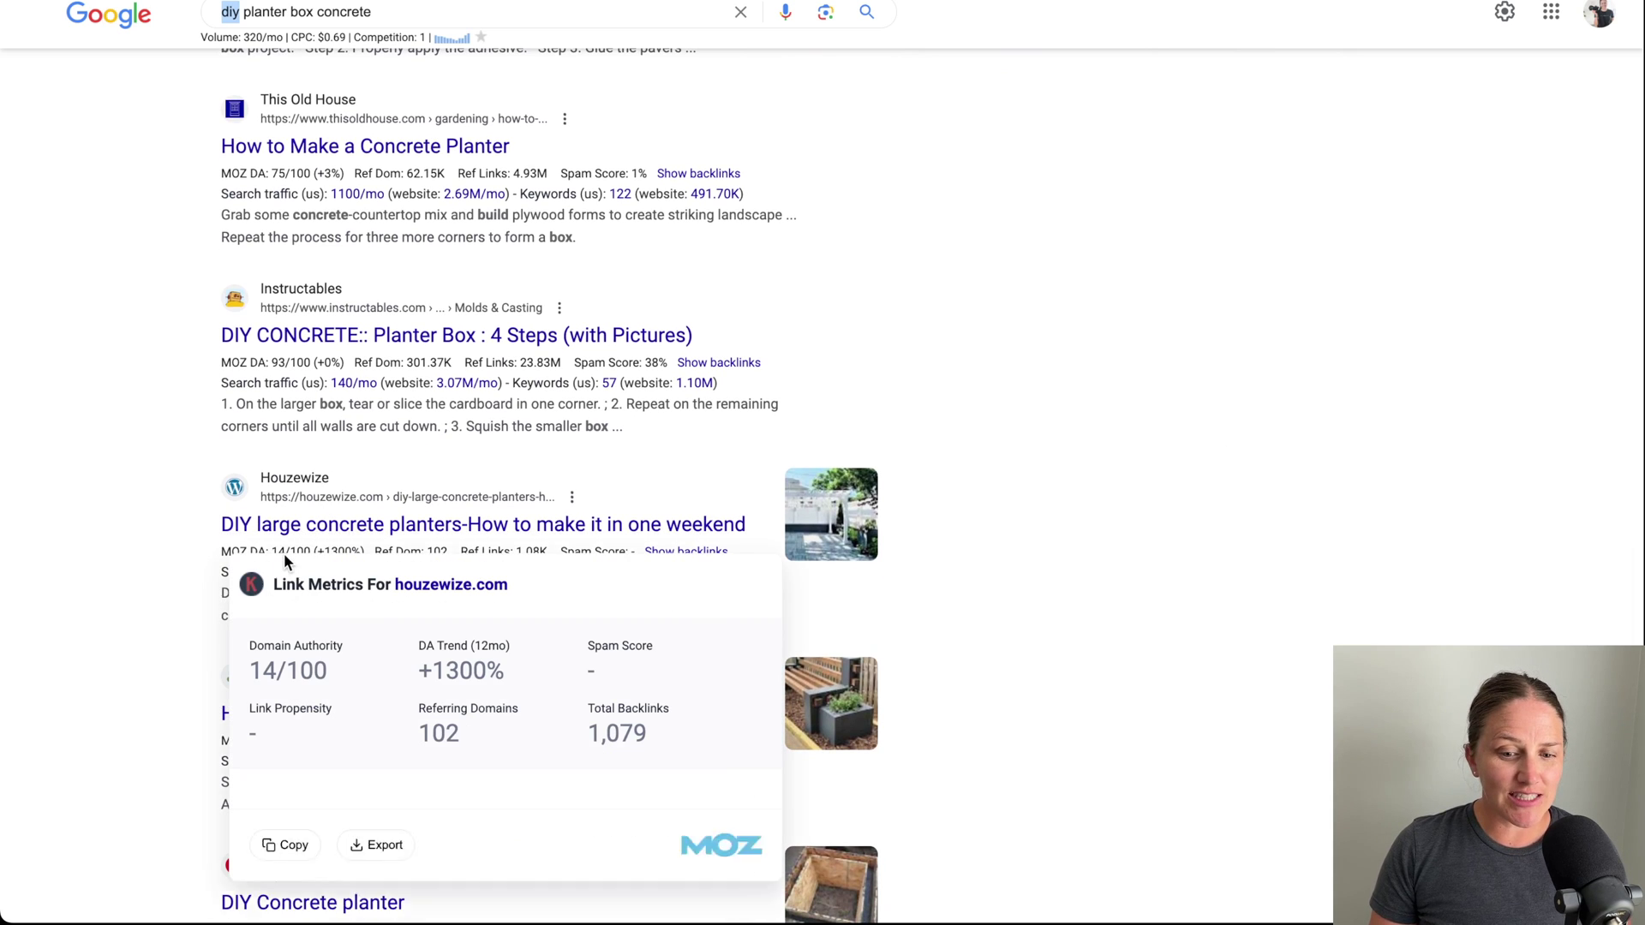
scroll(444, 347, "up", 14)
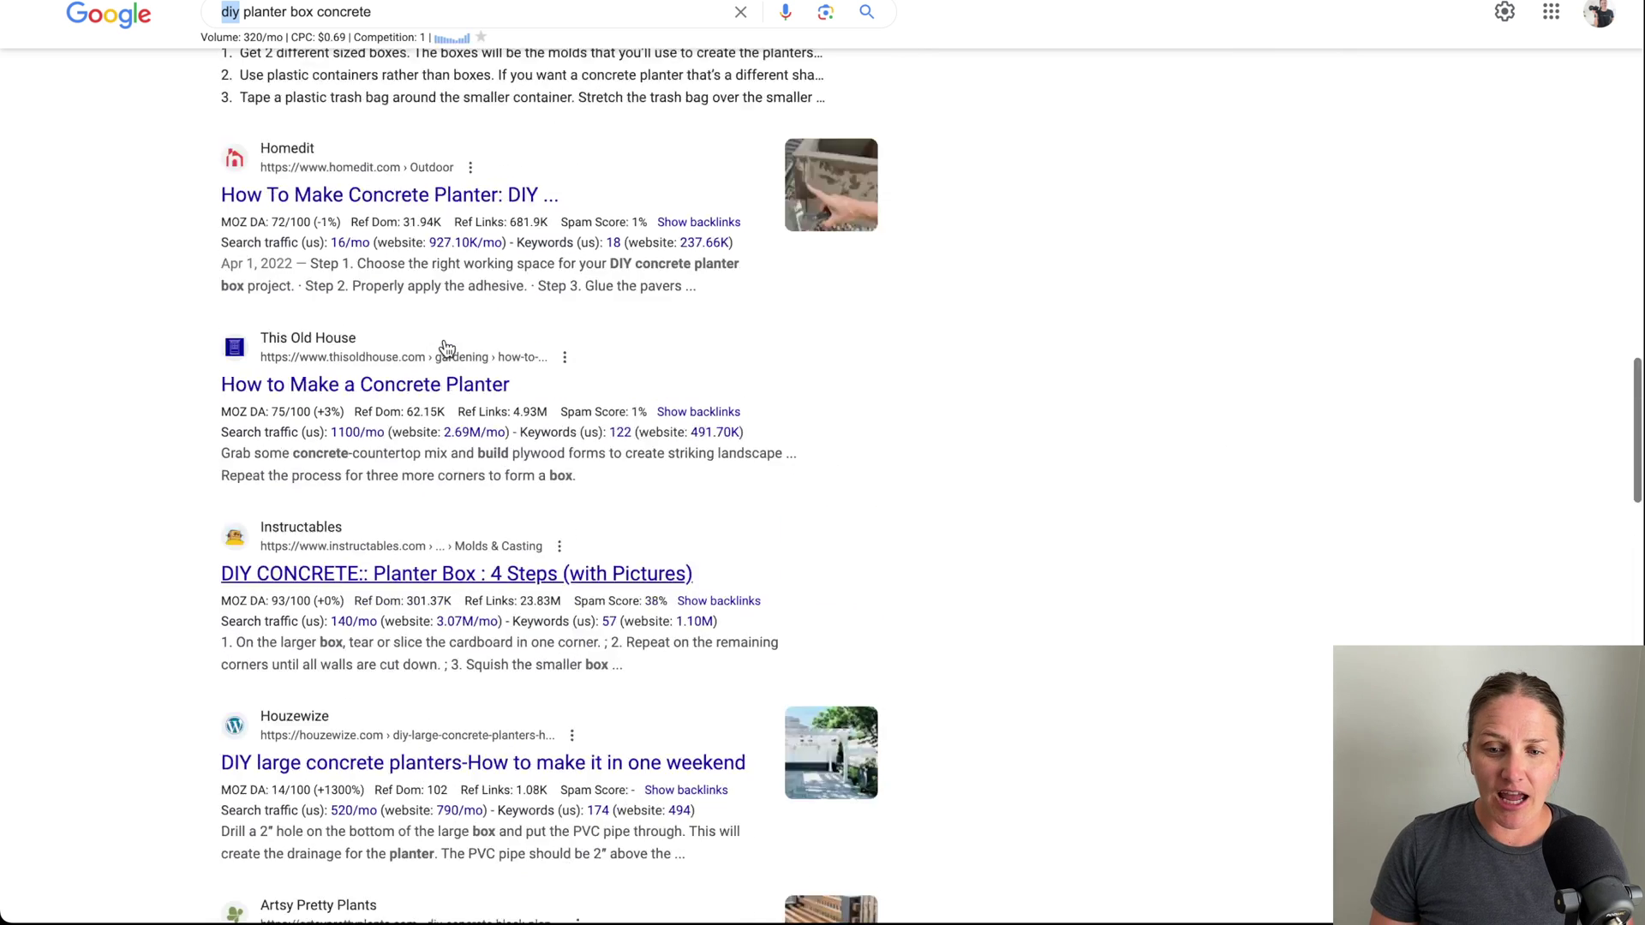
scroll(445, 347, "down", 15)
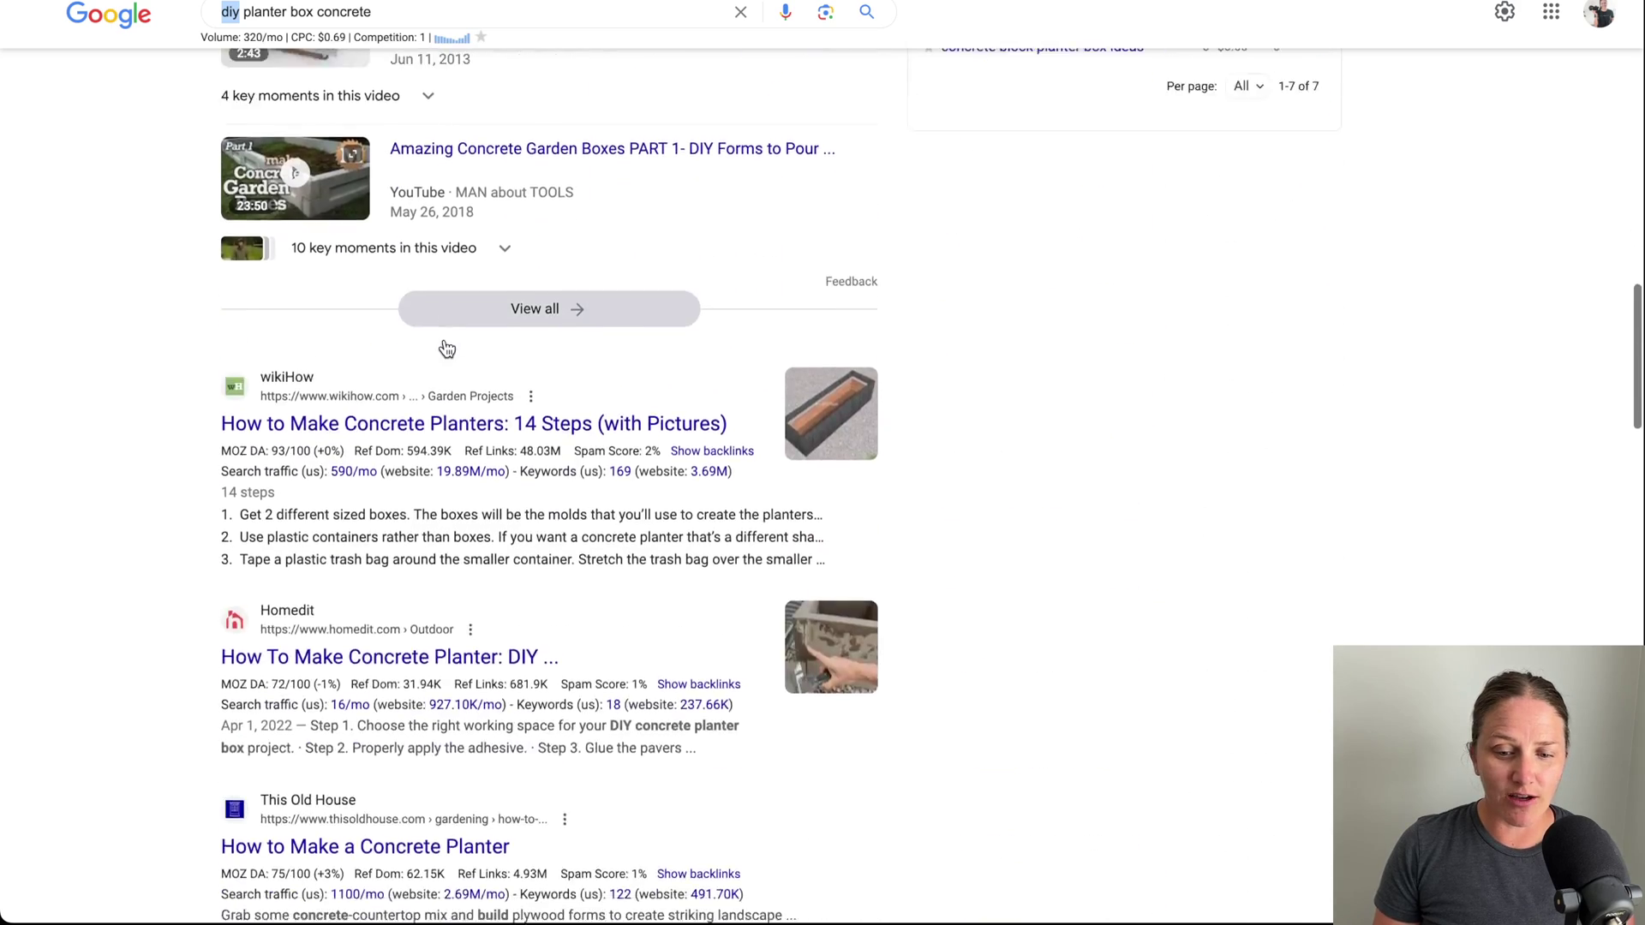
scroll(444, 340, "down", 1)
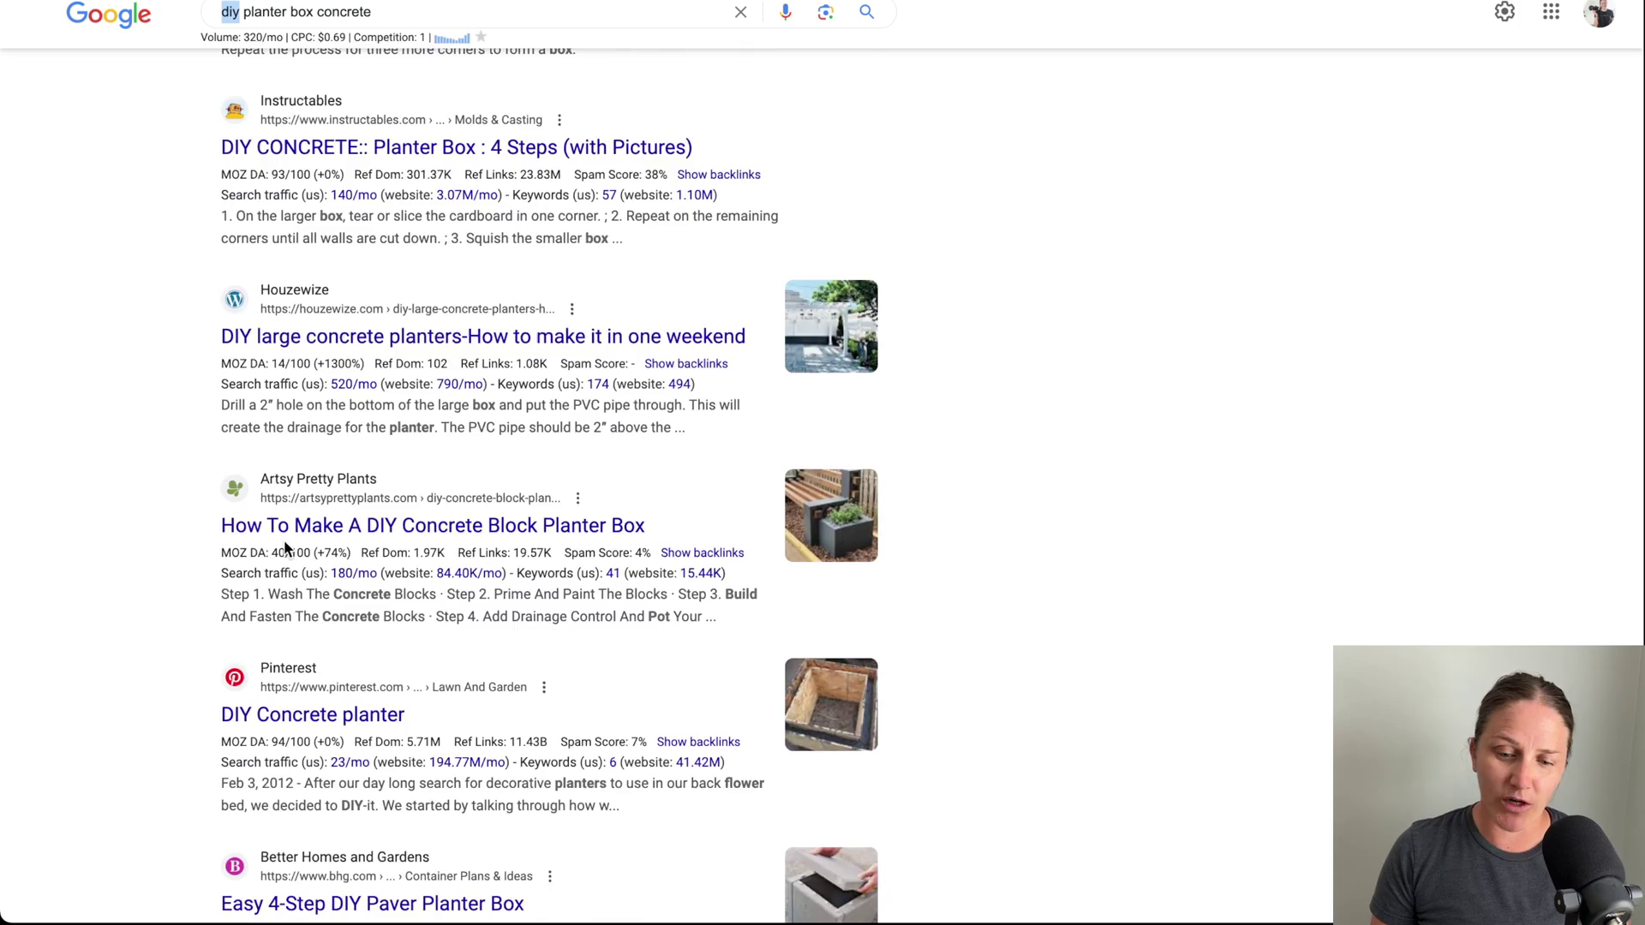
scroll(284, 540, "down", 3)
scroll(285, 540, "up", 20)
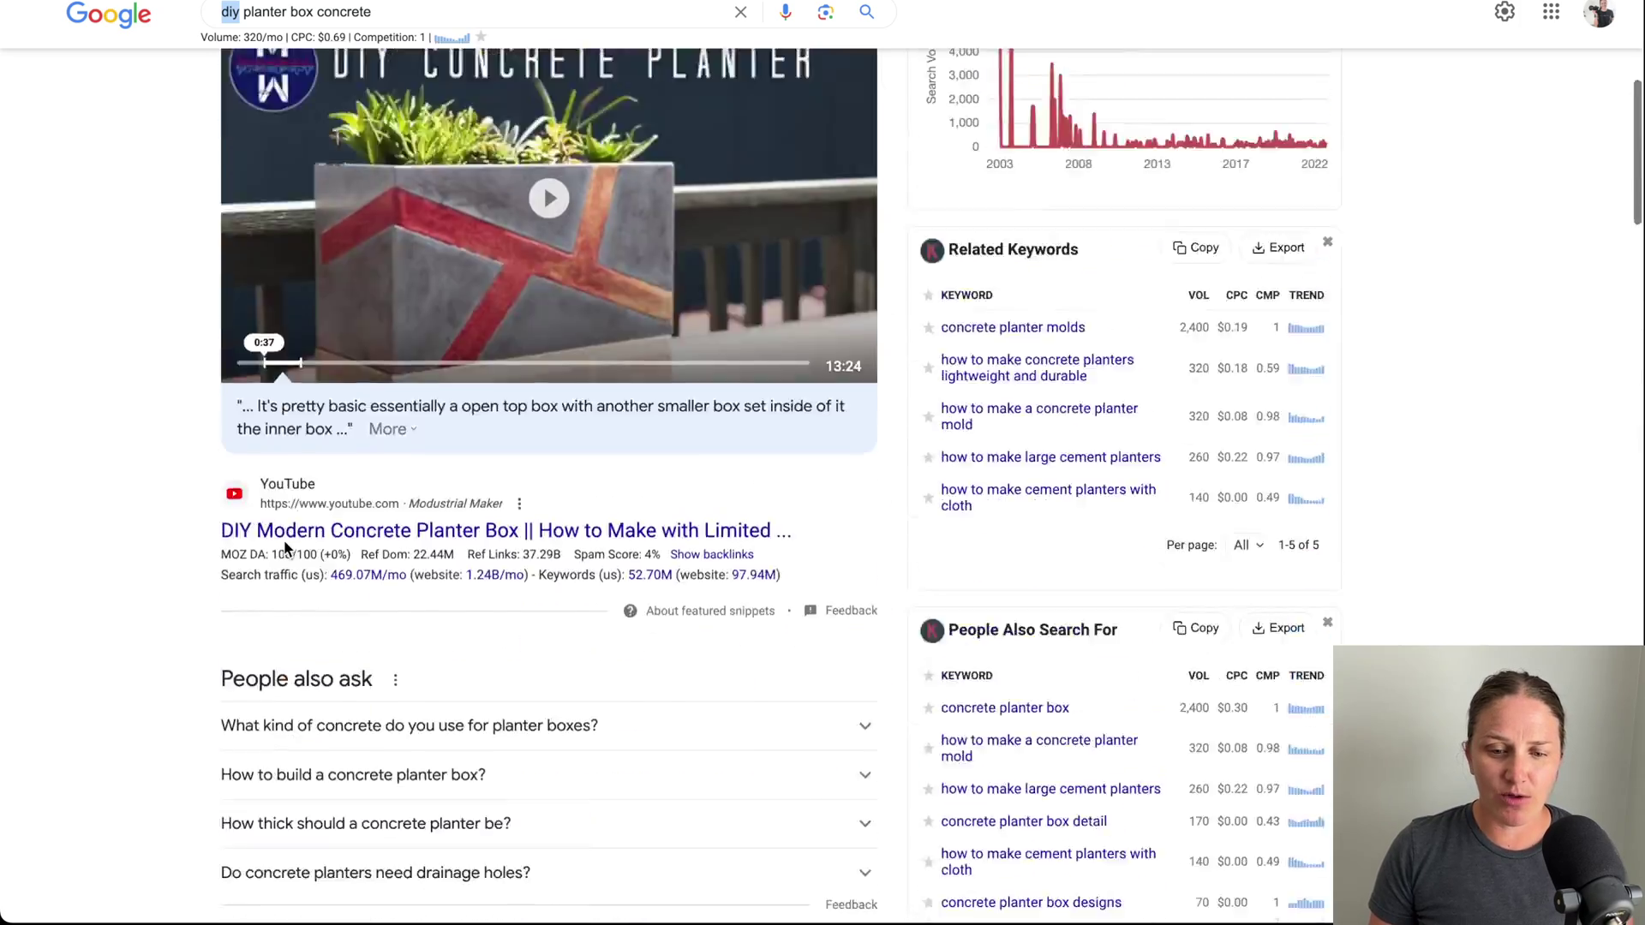
scroll(284, 546, "up", 7)
scroll(284, 546, "down", 8)
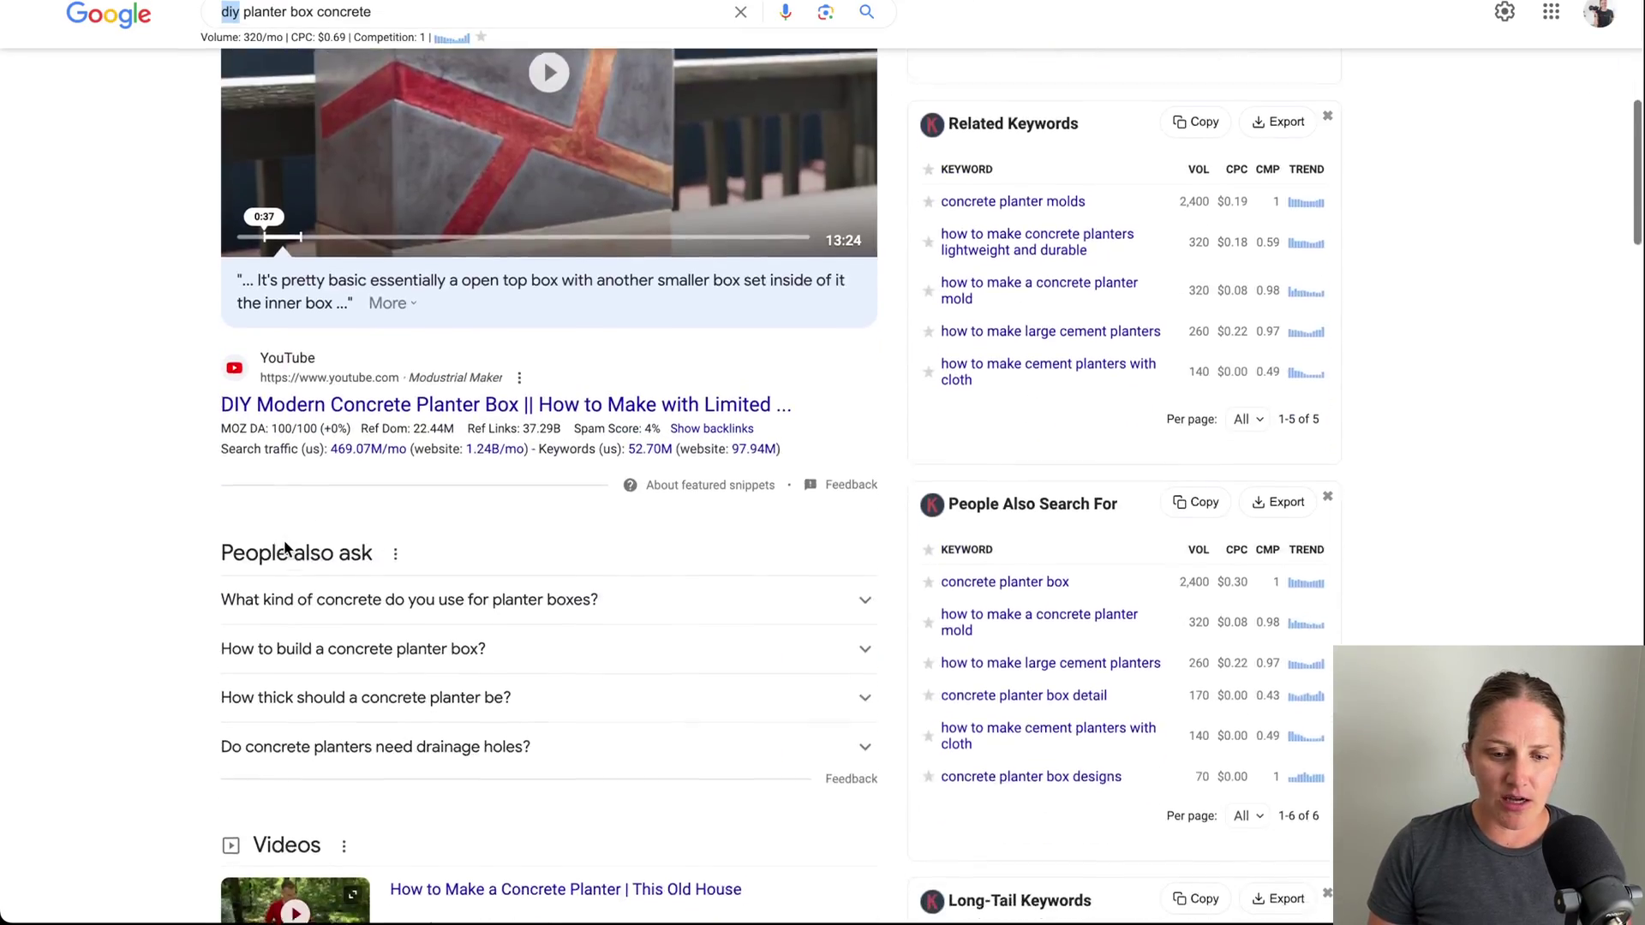
scroll(285, 547, "down", 14)
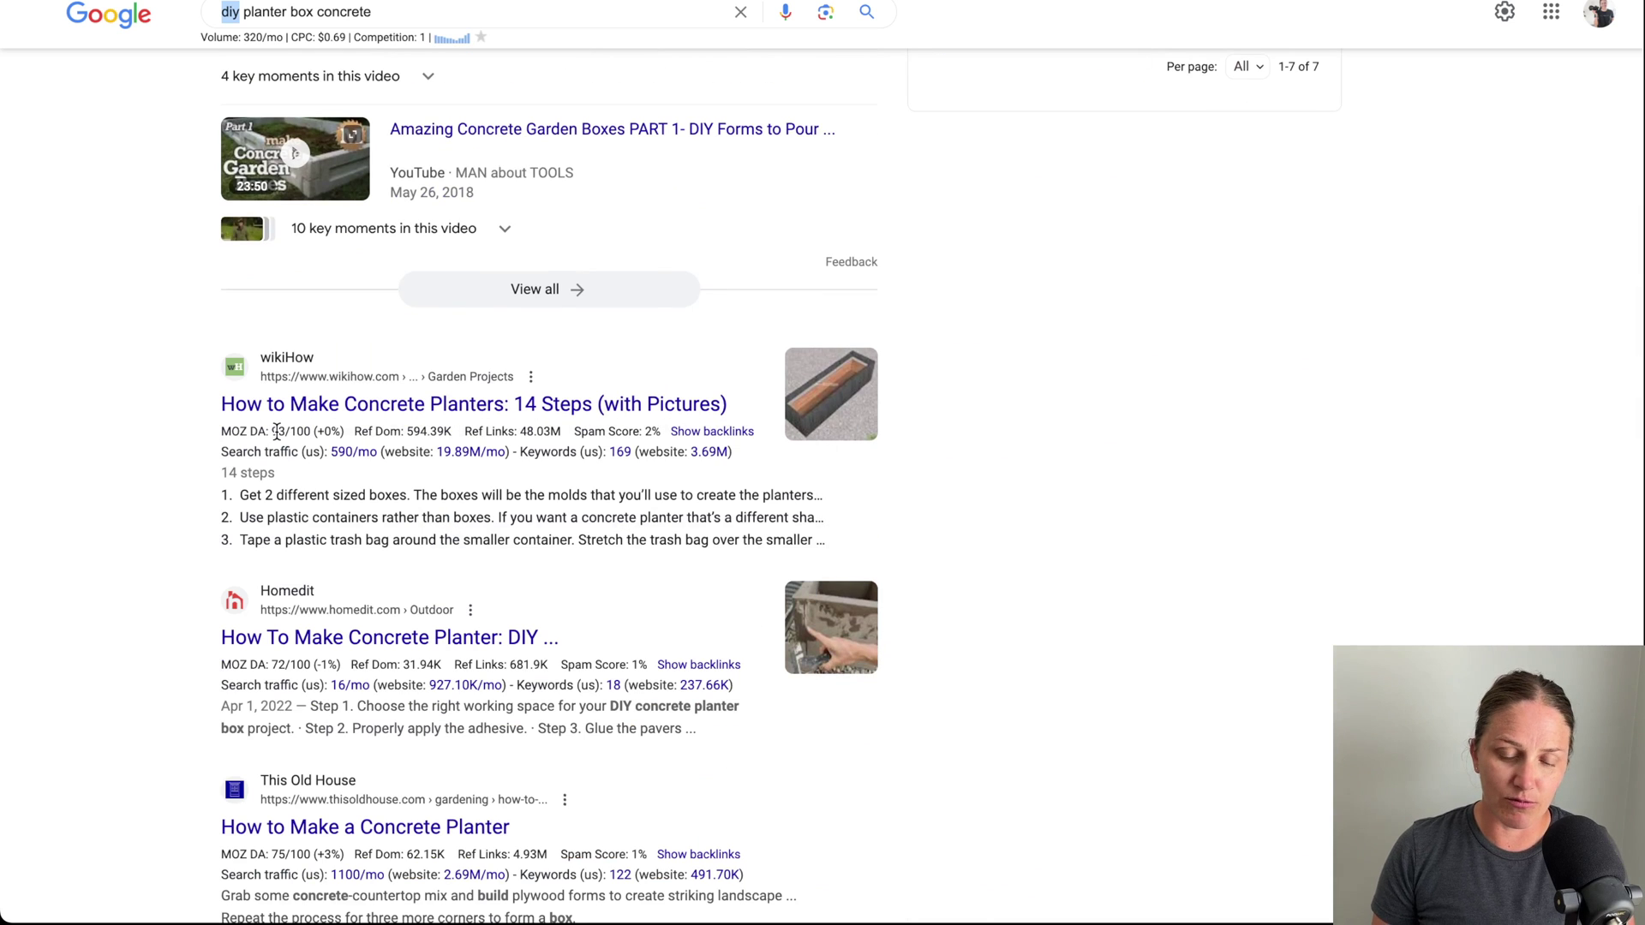
scroll(276, 431, "up", 10)
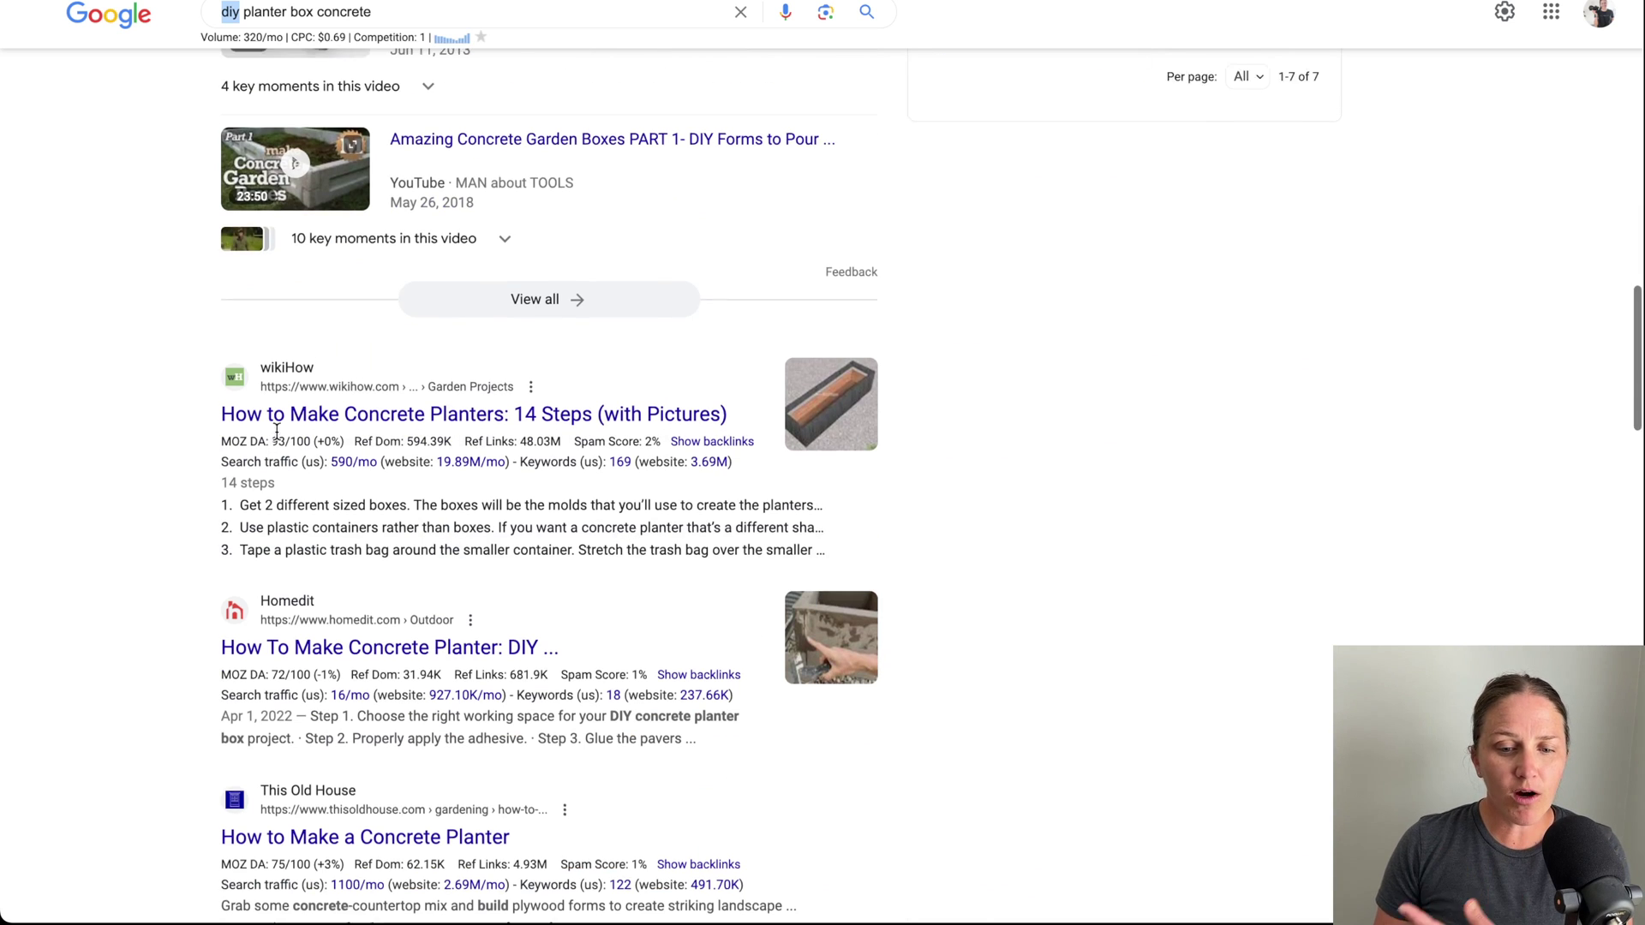